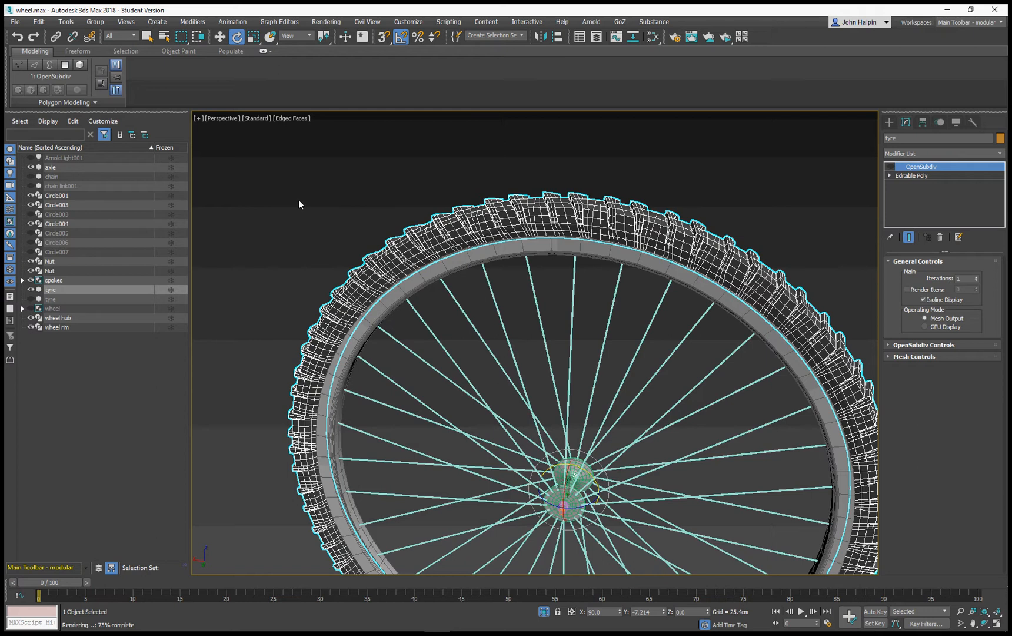
- Deselect the tyre, hide all wheel objects and show the four-viewport layout
{"action": "left_click", "coordinate": [298, 201]}
{"action": "right_click", "coordinate": [326, 237]}
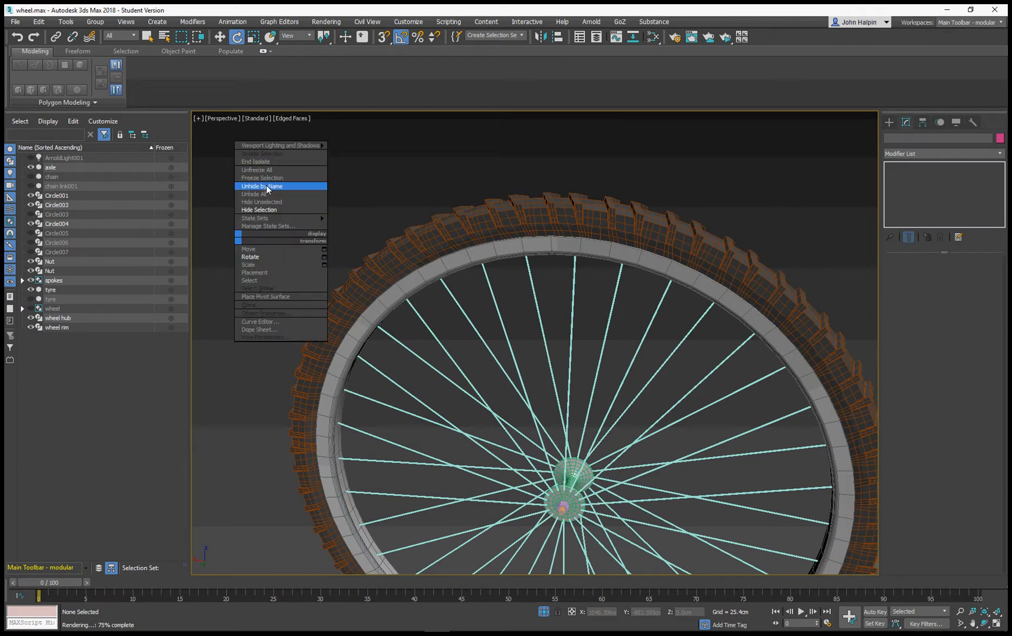
{"action": "left_click", "coordinate": [269, 202]}
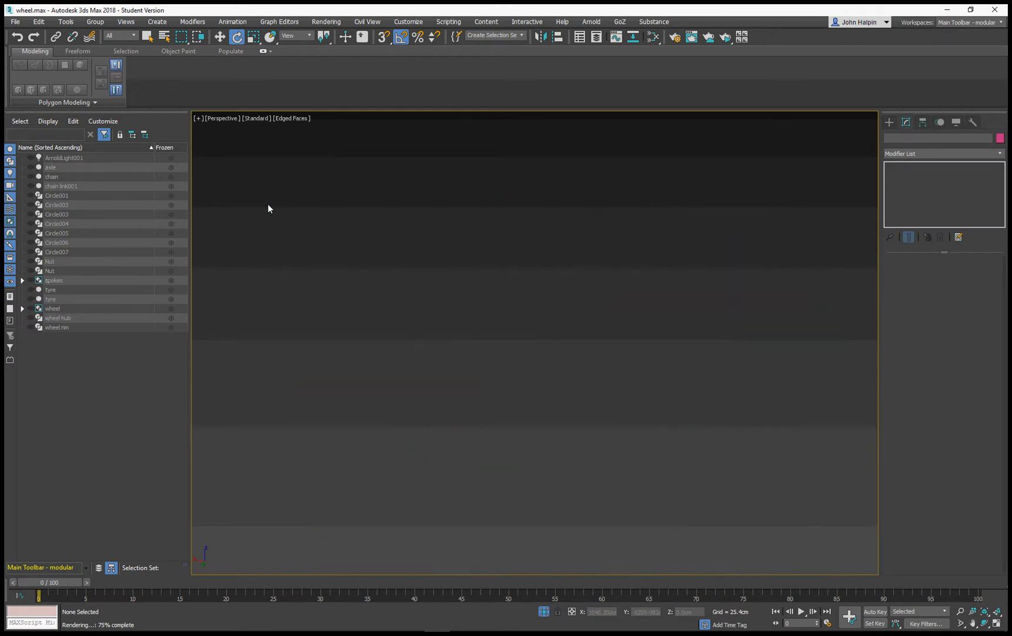
{"action": "key", "text": "alt+w"}
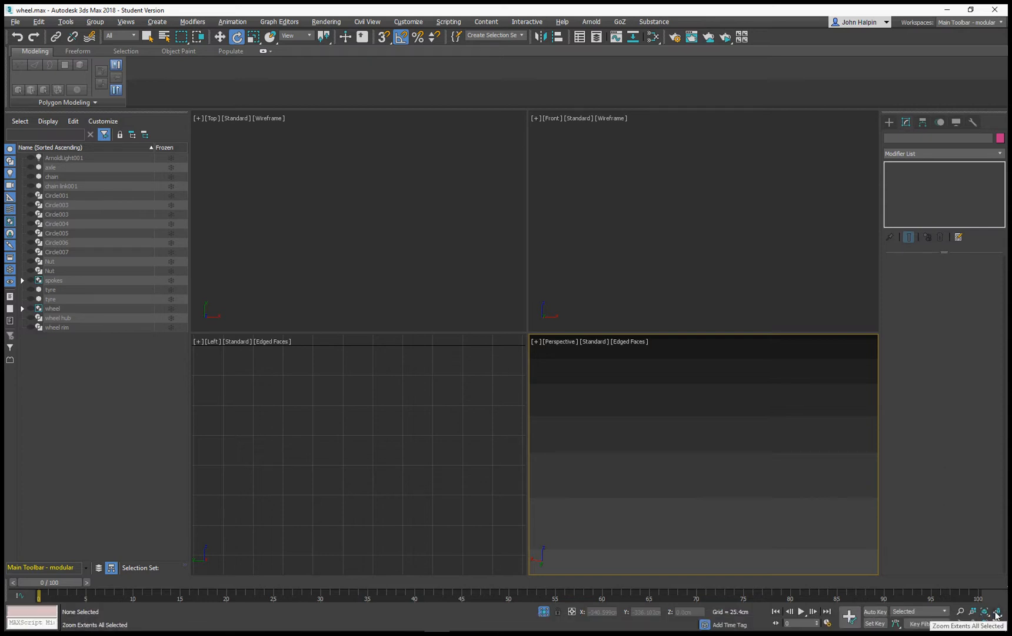
- Draw a circle spline centred on the origin in the Front view and set its radius to 35 cm
{"action": "left_click", "coordinate": [889, 122]}
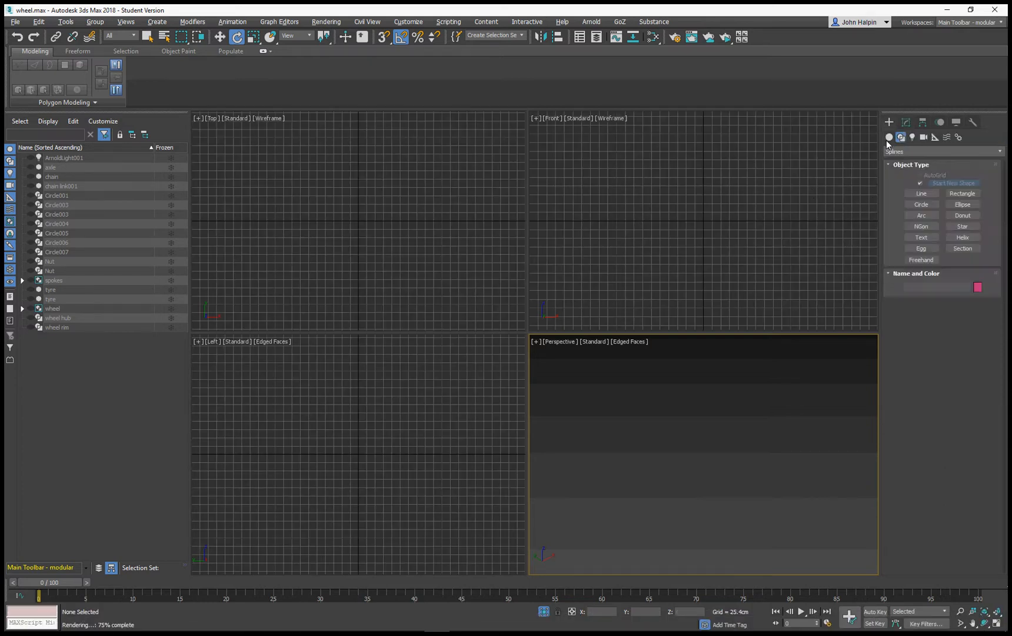
{"action": "left_click", "coordinate": [921, 204]}
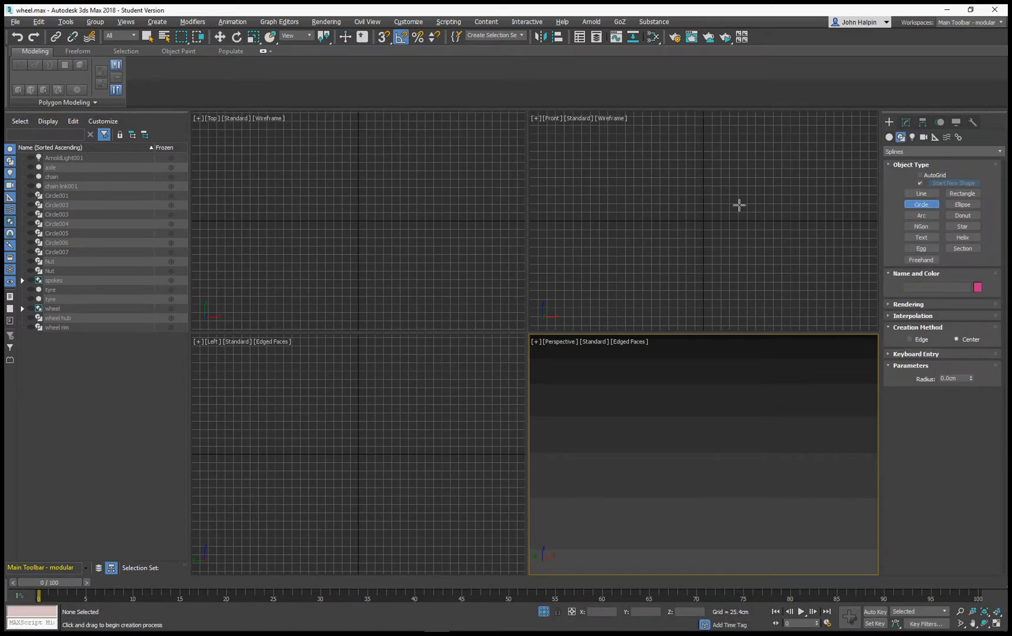
{"action": "left_click_drag", "start_coordinate": [703, 220], "coordinate": [695, 274]}
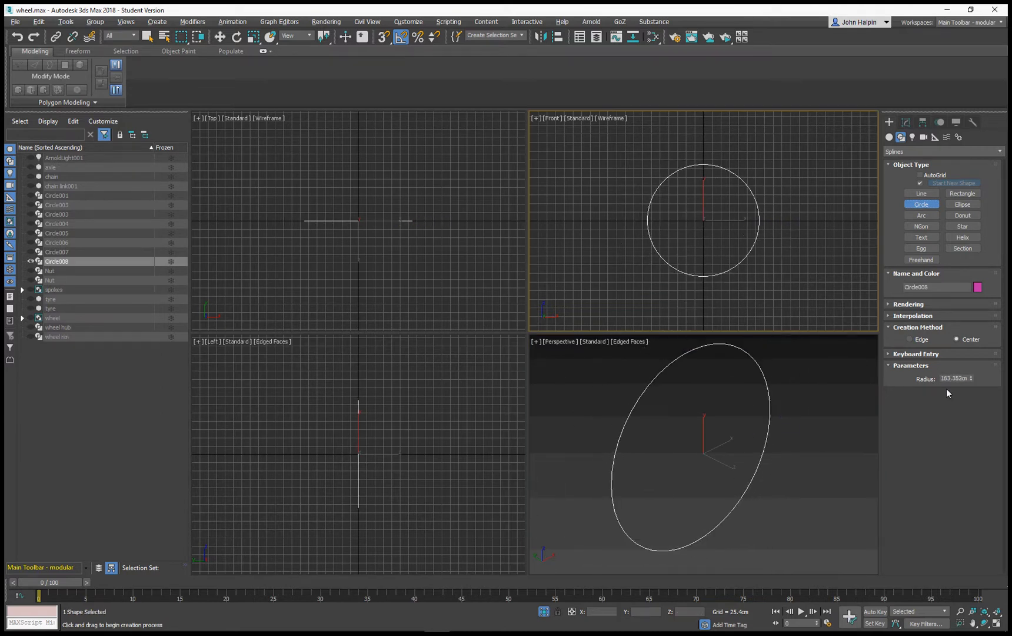
{"action": "left_click", "coordinate": [945, 377]}
{"action": "type", "text": "35"}
{"action": "key", "text": "Return"}
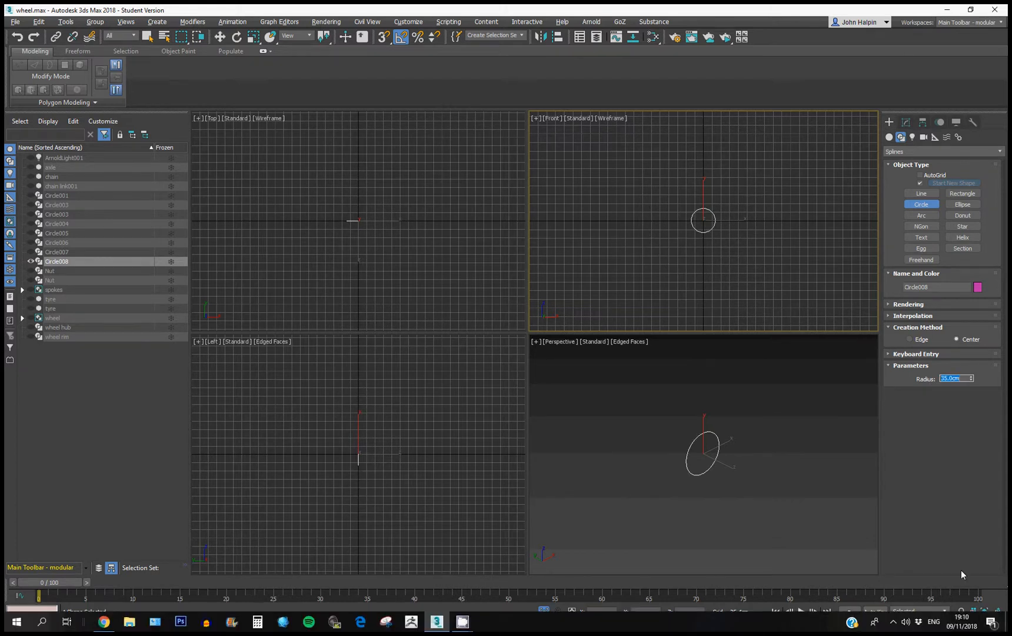
- Create a box just above the circle's top in the Front view, about 2.6 cm long, 5 cm wide and 3.7 cm high
{"action": "left_click", "coordinate": [1001, 612]}
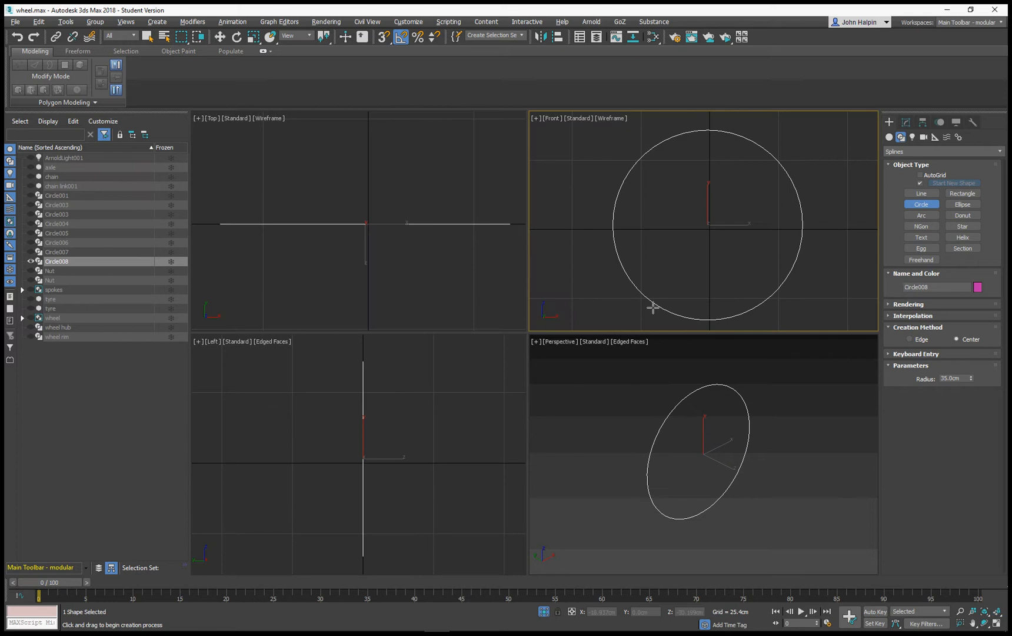
{"action": "middle_click_drag", "start_coordinate": [676, 246], "coordinate": [663, 291]}
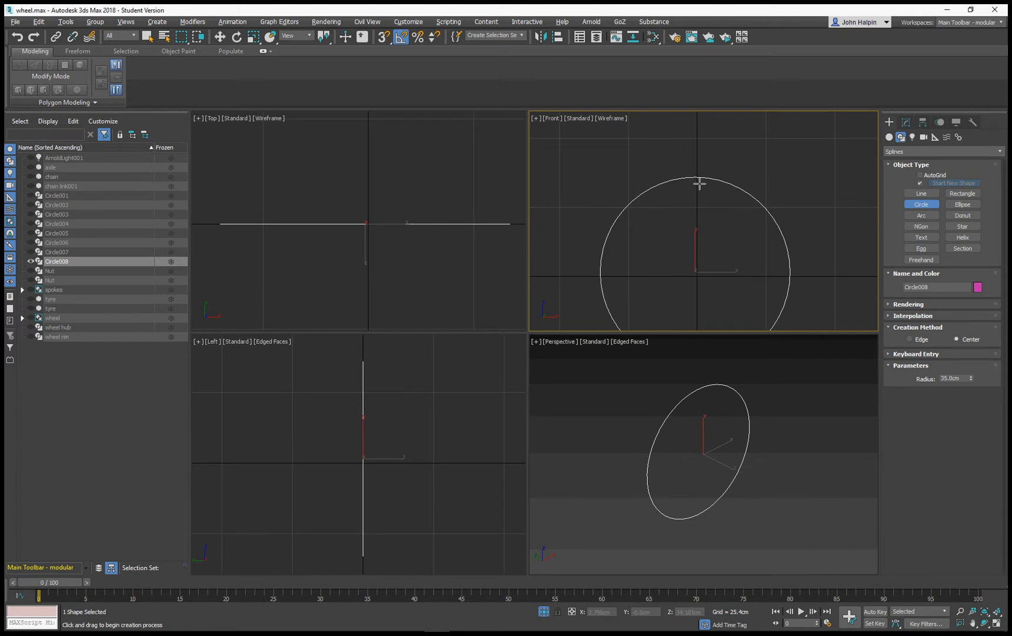
{"action": "scroll", "coordinate": [696, 179], "scroll_direction": "up", "scroll_amount": 3}
{"action": "scroll", "coordinate": [673, 159], "scroll_direction": "up", "scroll_amount": 1}
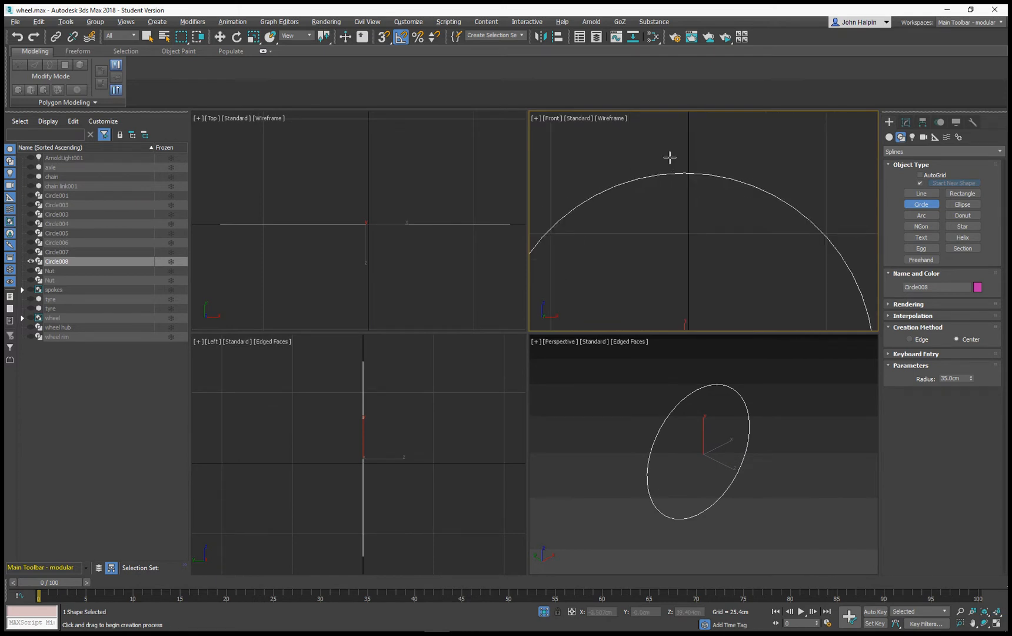
{"action": "scroll", "coordinate": [680, 156], "scroll_direction": "up", "scroll_amount": 3}
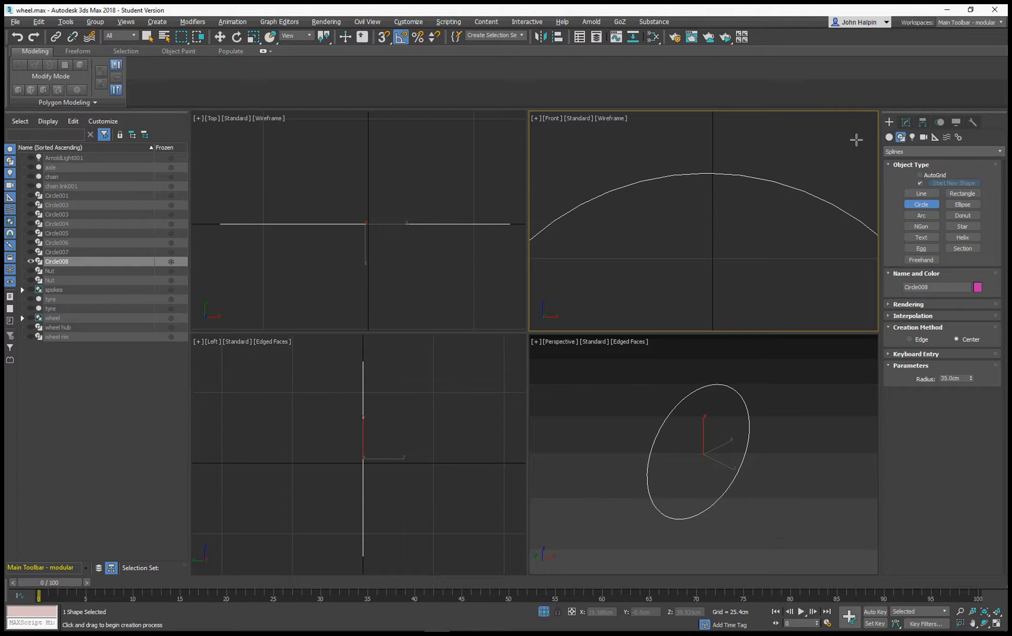
{"action": "left_click", "coordinate": [889, 137]}
{"action": "left_click", "coordinate": [922, 185]}
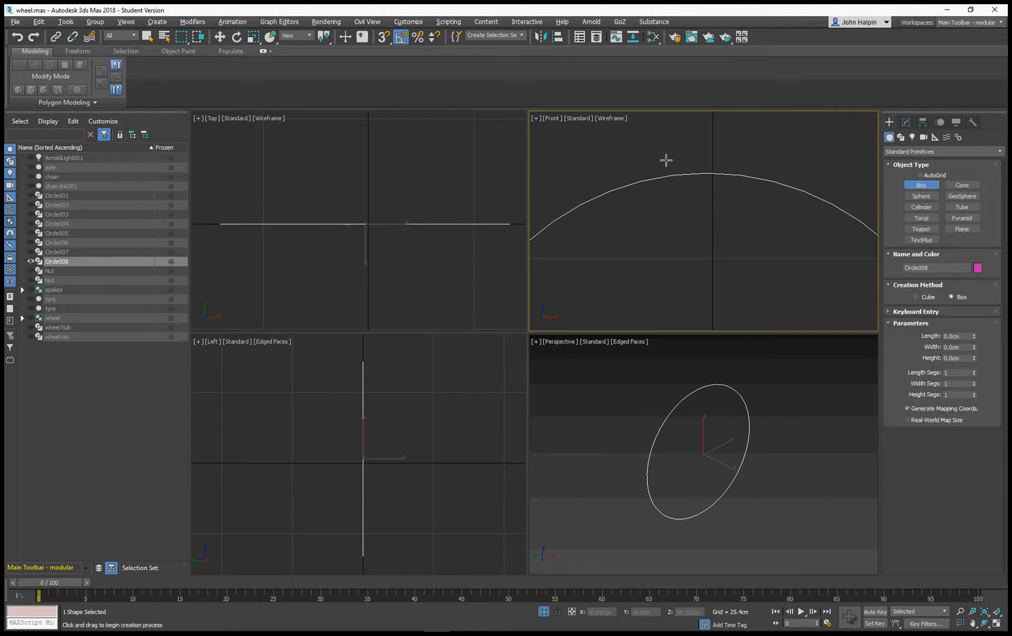
{"action": "left_click_drag", "start_coordinate": [685, 153], "coordinate": [725, 172]}
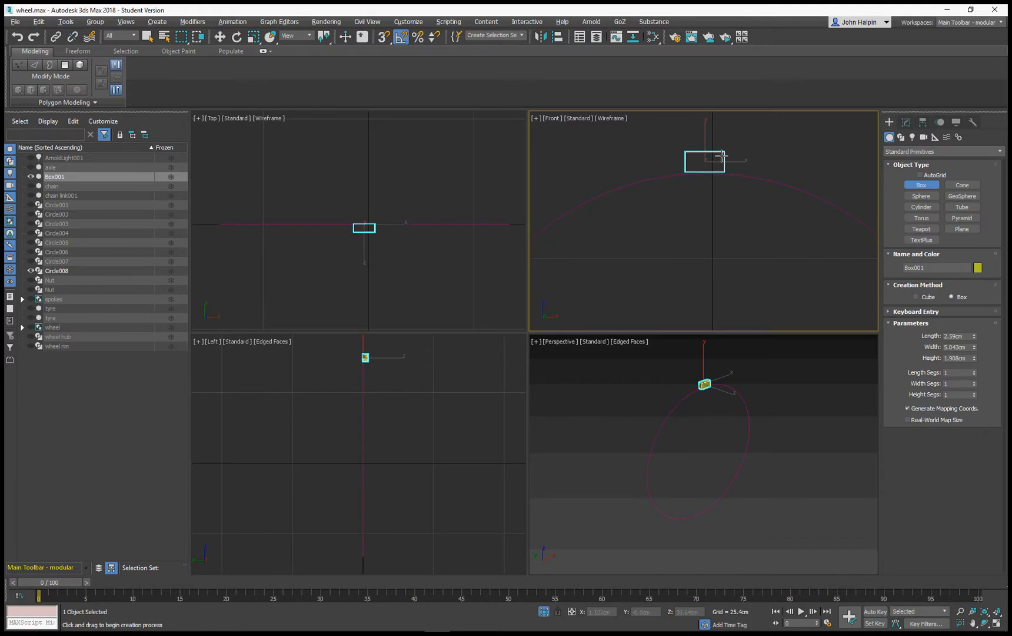
- Move the box along Y in the Top view so that it is centred on the circle's line
{"action": "right_click", "coordinate": [344, 265]}
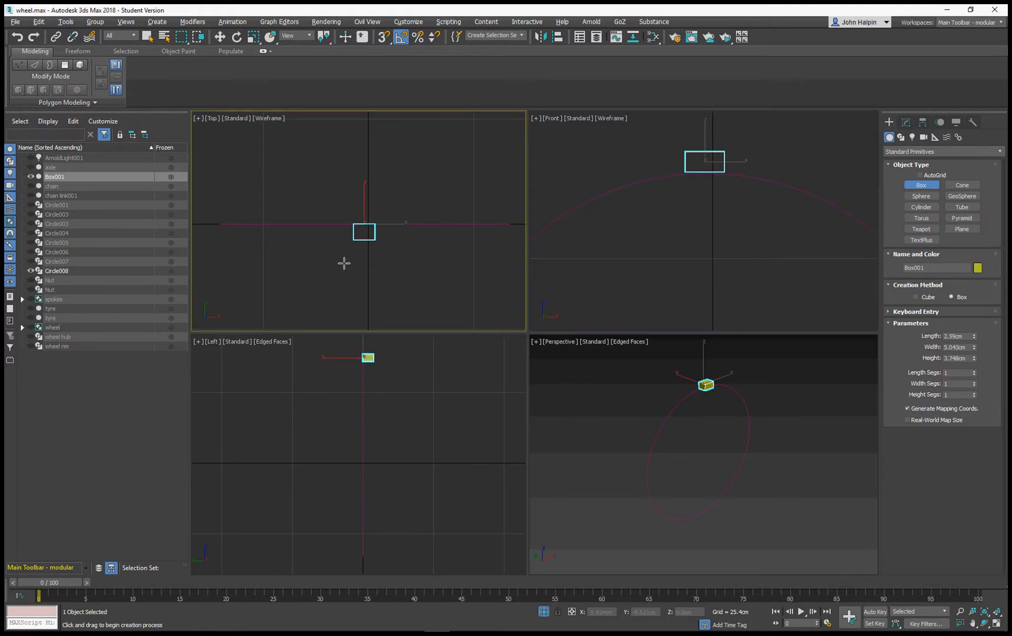
{"action": "key", "text": "e"}
{"action": "right_click", "coordinate": [357, 224]}
{"action": "left_click", "coordinate": [367, 229]}
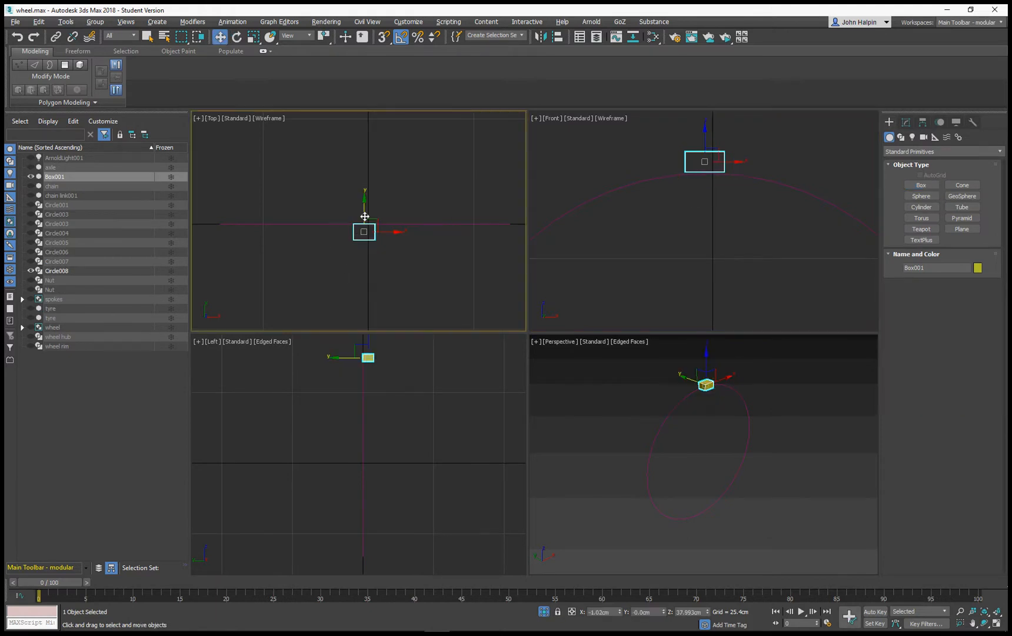
- Convert the box to an Editable Poly
{"action": "scroll", "coordinate": [706, 203], "scroll_direction": "up", "scroll_amount": 5}
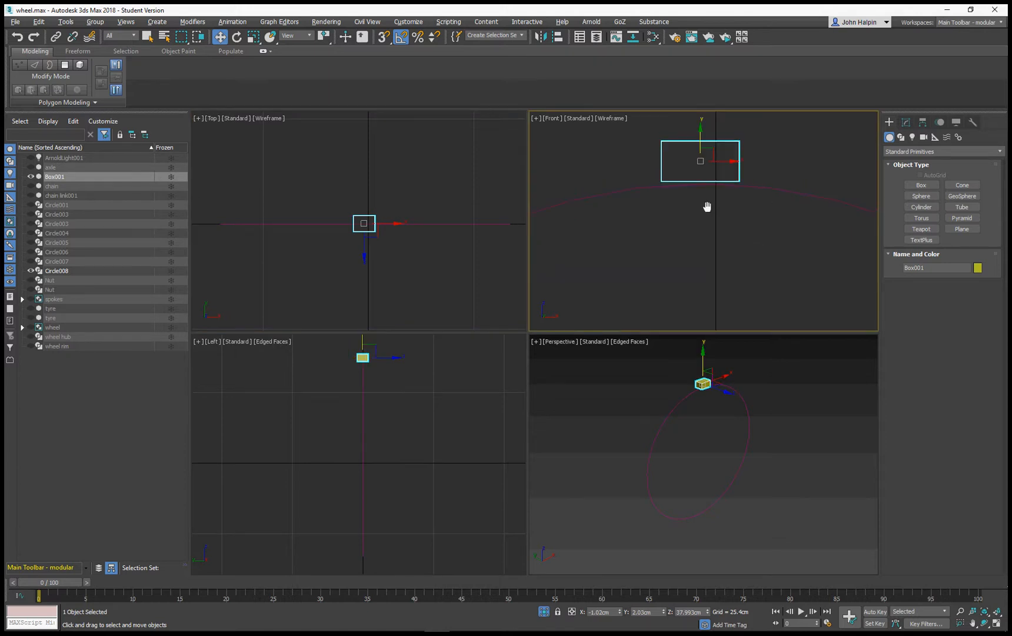
{"action": "middle_click_drag", "start_coordinate": [687, 207], "coordinate": [668, 222]}
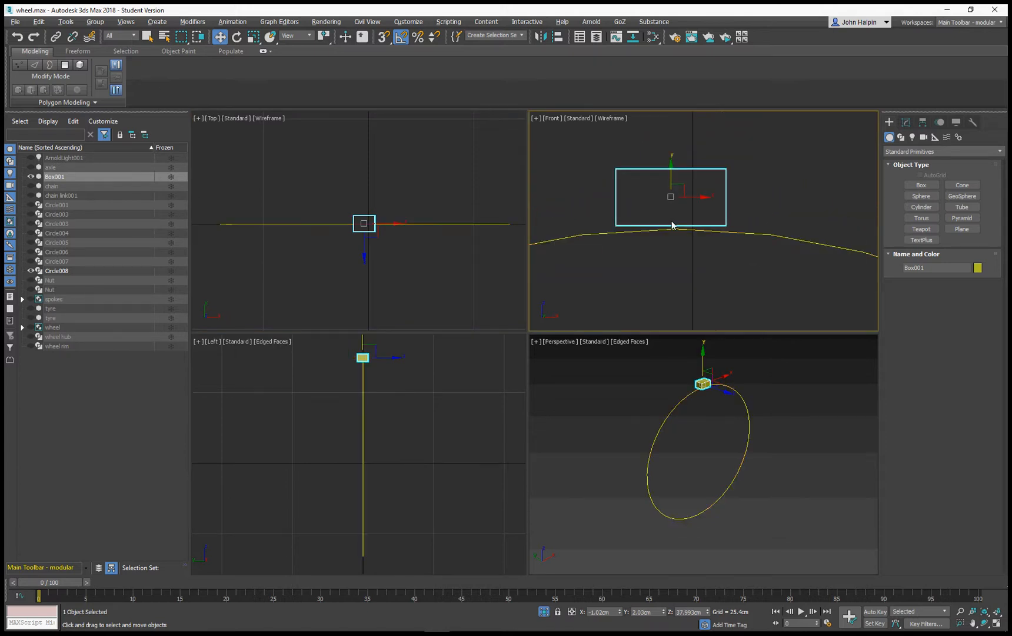
{"action": "key", "text": "alt+w"}
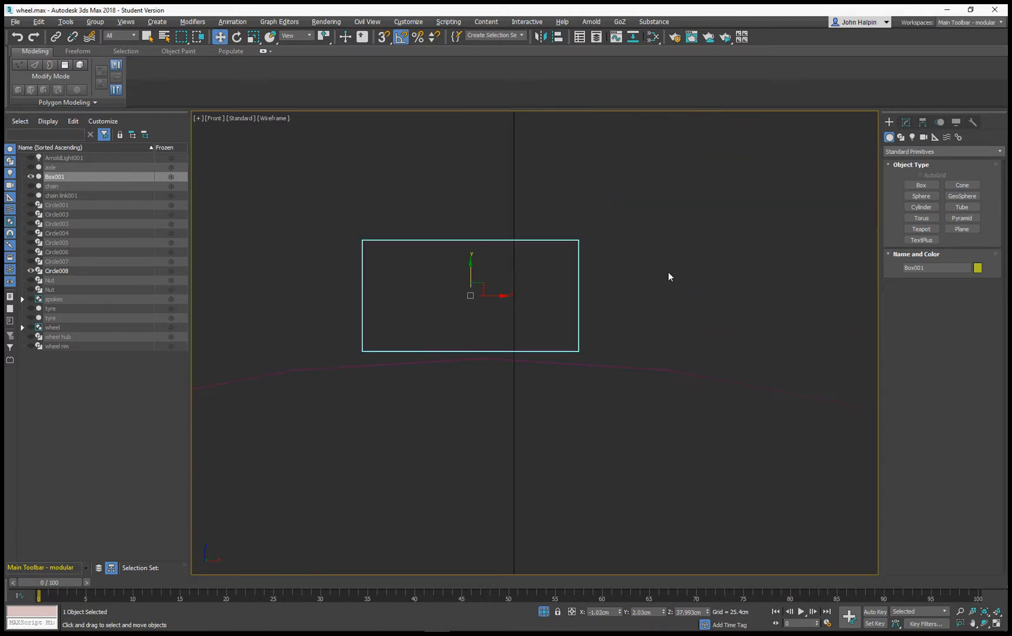
{"action": "right_click", "coordinate": [508, 263]}
{"action": "mouse_move", "coordinate": [562, 363]}
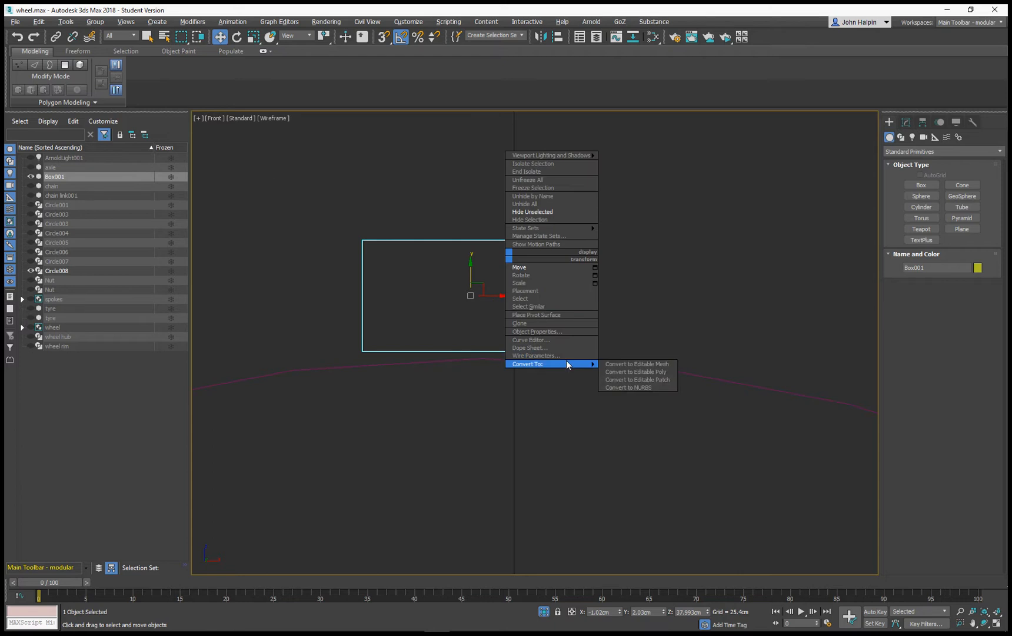
{"action": "left_click", "coordinate": [640, 372]}
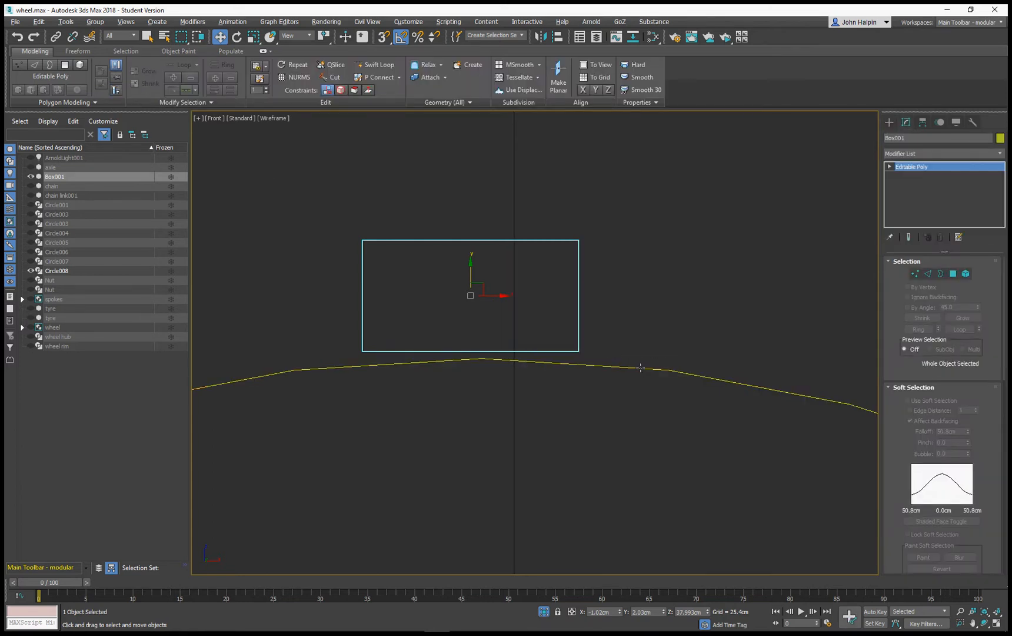
- Delete three of the box's polygons, including the end face, and leave polygon editing
{"action": "key", "text": "p"}
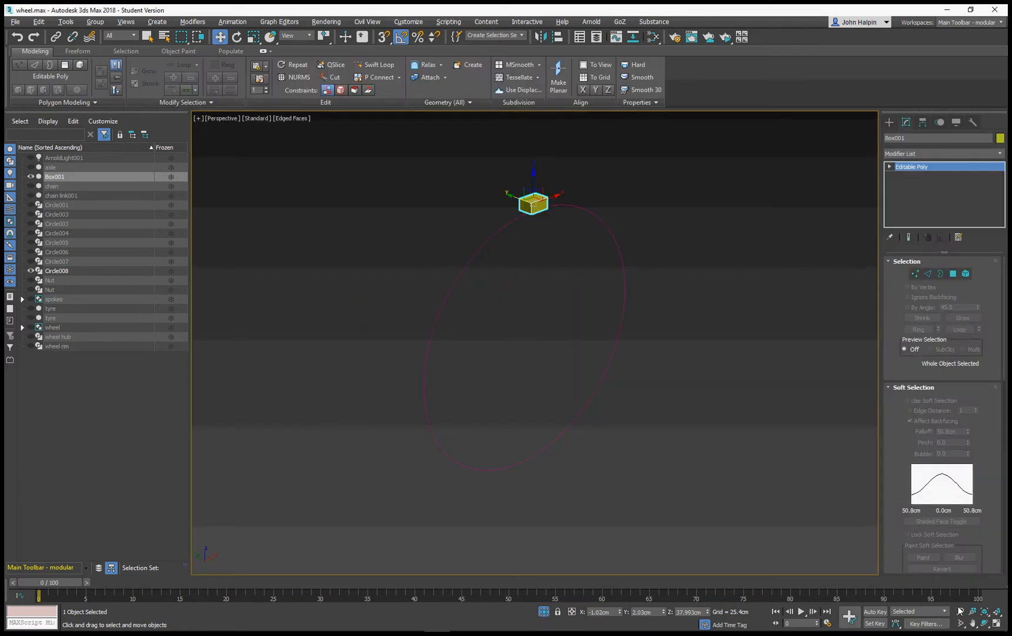
{"action": "left_click", "coordinate": [1002, 610]}
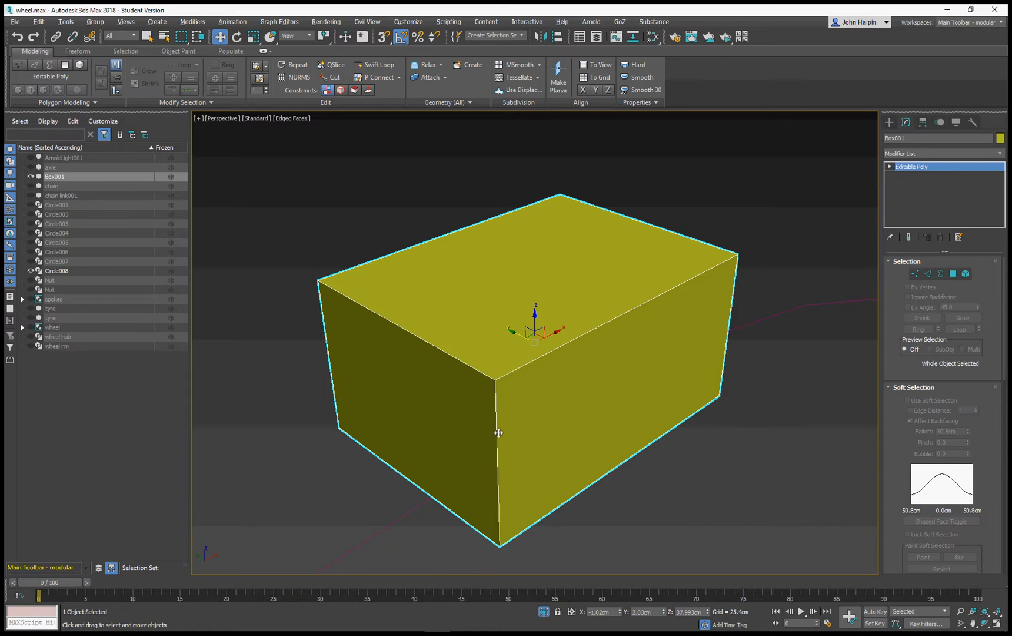
{"action": "scroll", "coordinate": [557, 419], "scroll_direction": "down", "scroll_amount": 6}
{"action": "scroll", "coordinate": [550, 412], "scroll_direction": "up", "scroll_amount": 2}
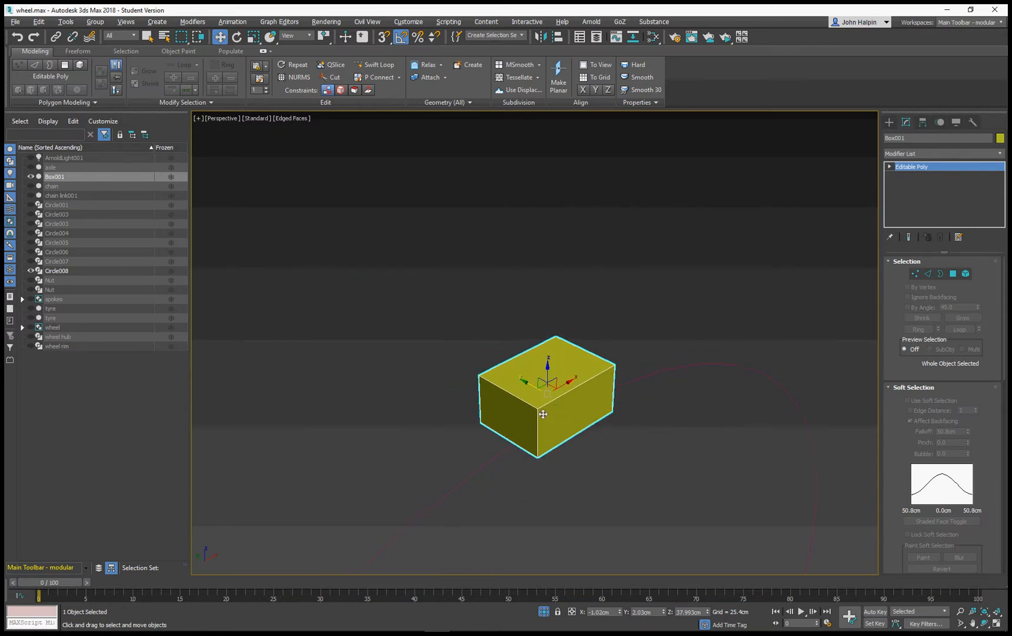
{"action": "key", "text": "4"}
{"action": "left_click", "coordinate": [526, 412]}
{"action": "middle_click_drag", "start_coordinate": [530, 428], "coordinate": [554, 449], "text": "alt"}
{"action": "left_click", "coordinate": [541, 410], "text": "ctrl"}
{"action": "middle_click_drag", "start_coordinate": [595, 406], "coordinate": [574, 433], "text": "alt"}
{"action": "left_click", "coordinate": [565, 396], "text": "ctrl"}
{"action": "key", "text": "Delete"}
{"action": "left_click", "coordinate": [954, 273]}
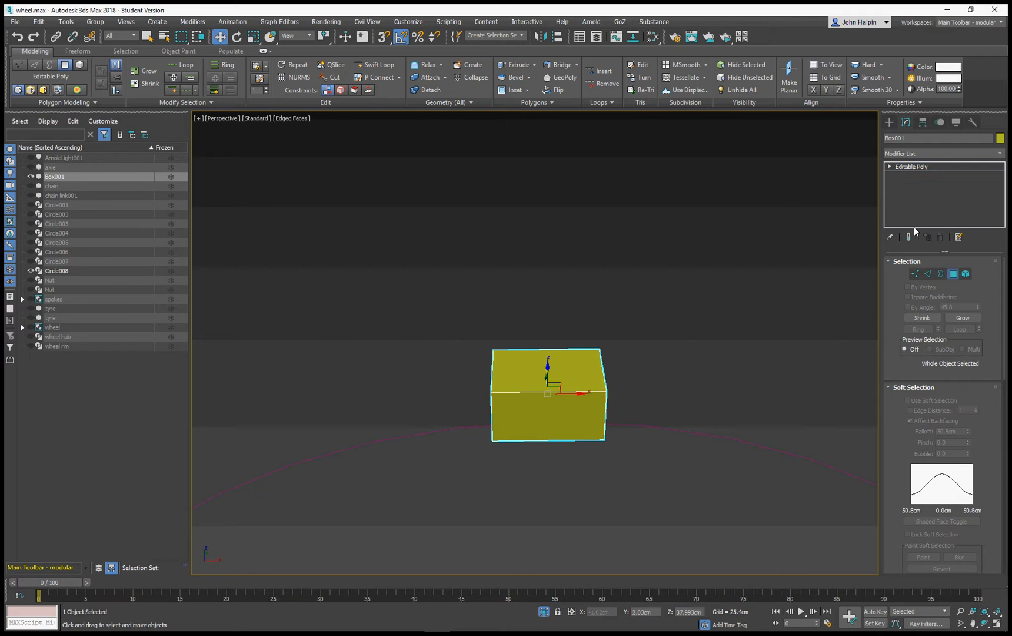
- Rename the box as tyre section
{"action": "left_click", "coordinate": [888, 138]}
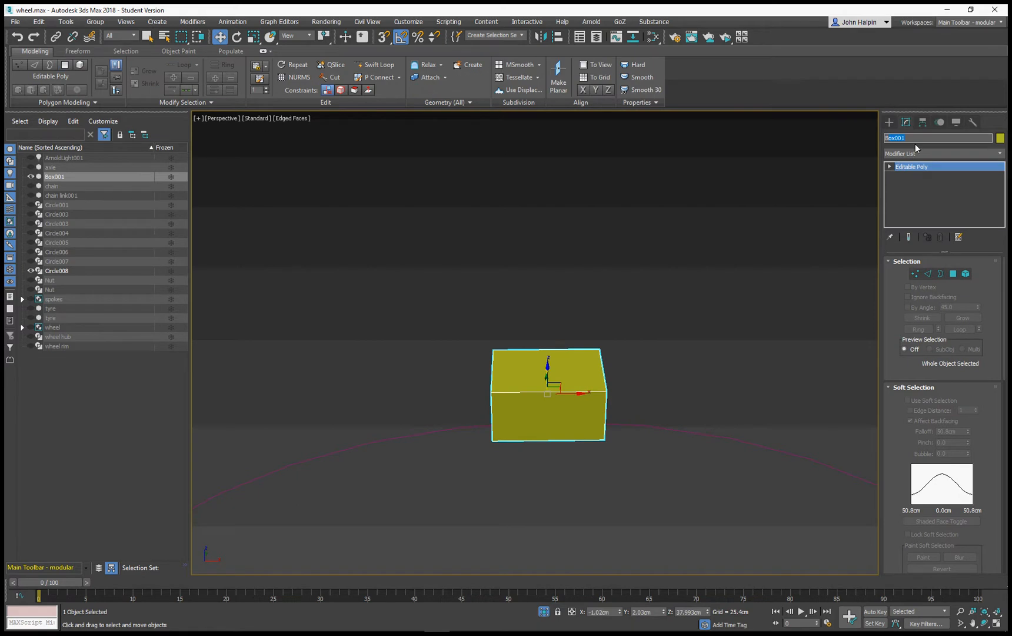
{"action": "type", "text": "tyre section"}
{"action": "key", "text": "Return"}
{"action": "middle_click_drag", "start_coordinate": [526, 415], "coordinate": [523, 360], "text": "alt"}
{"action": "scroll", "coordinate": [501, 366], "scroll_direction": "up", "scroll_amount": 3}
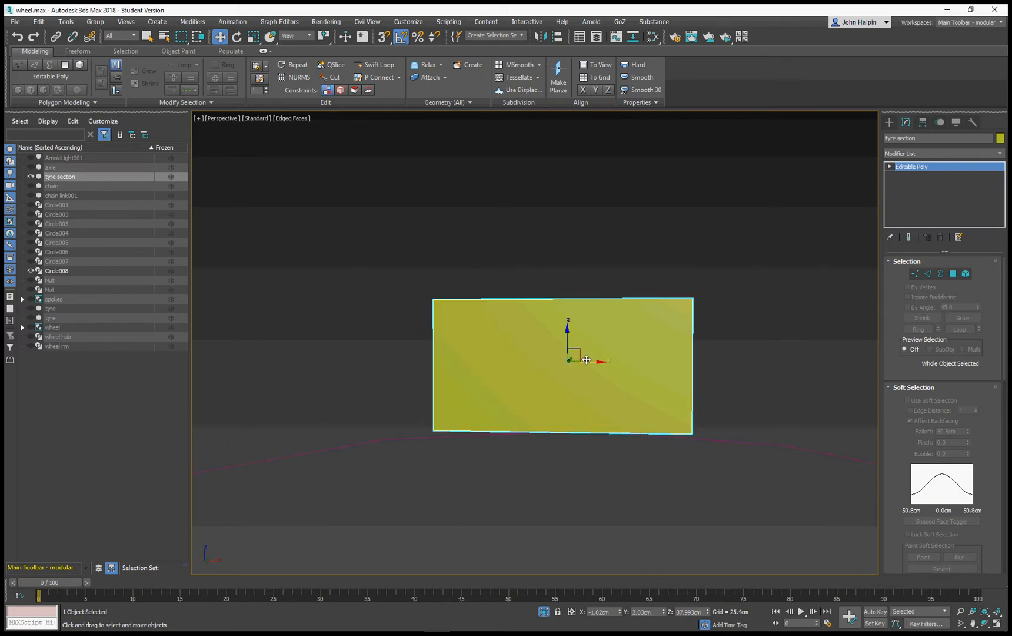
- Try cloning the tyre section freehand along X in the Front view, inspect the joint up close and delete the clone
{"action": "key", "text": "f"}
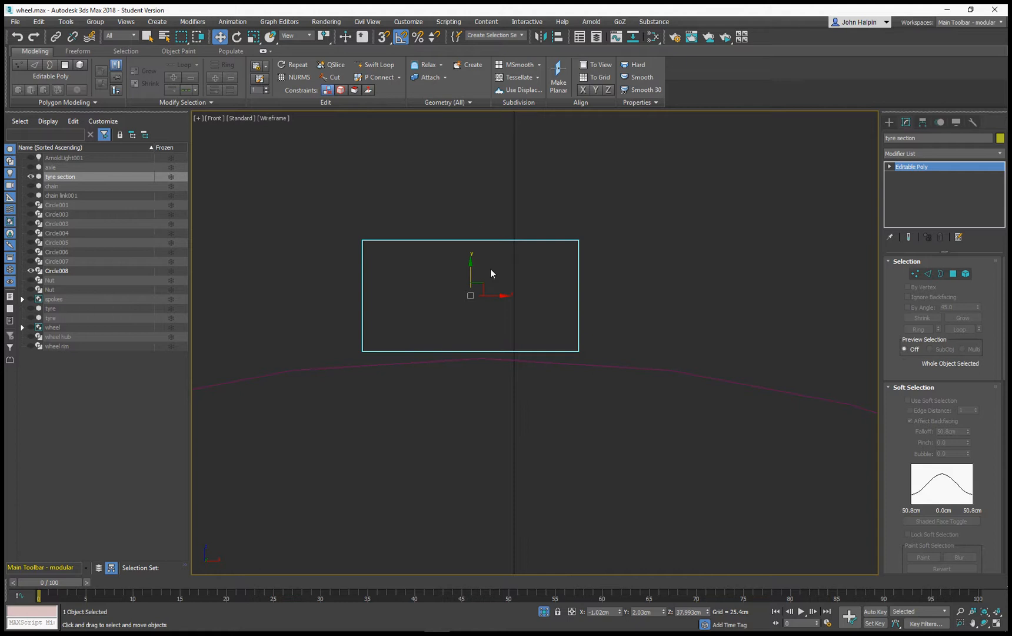
{"action": "left_click_drag", "start_coordinate": [501, 295], "coordinate": [715, 295], "text": "shift"}
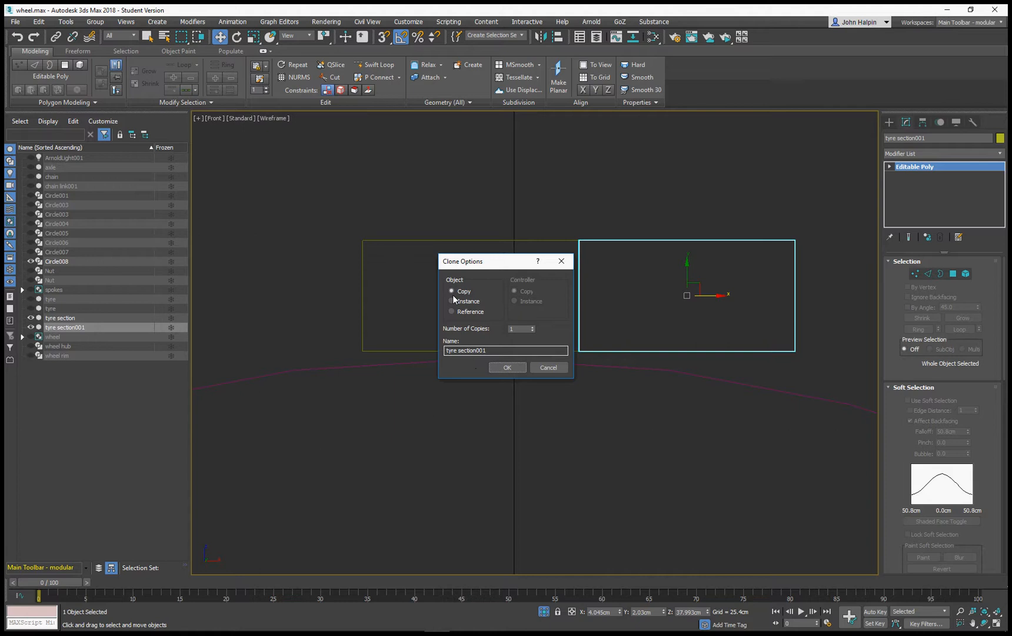
{"action": "left_click", "coordinate": [506, 368]}
{"action": "scroll", "coordinate": [586, 325], "scroll_direction": "up", "scroll_amount": 5}
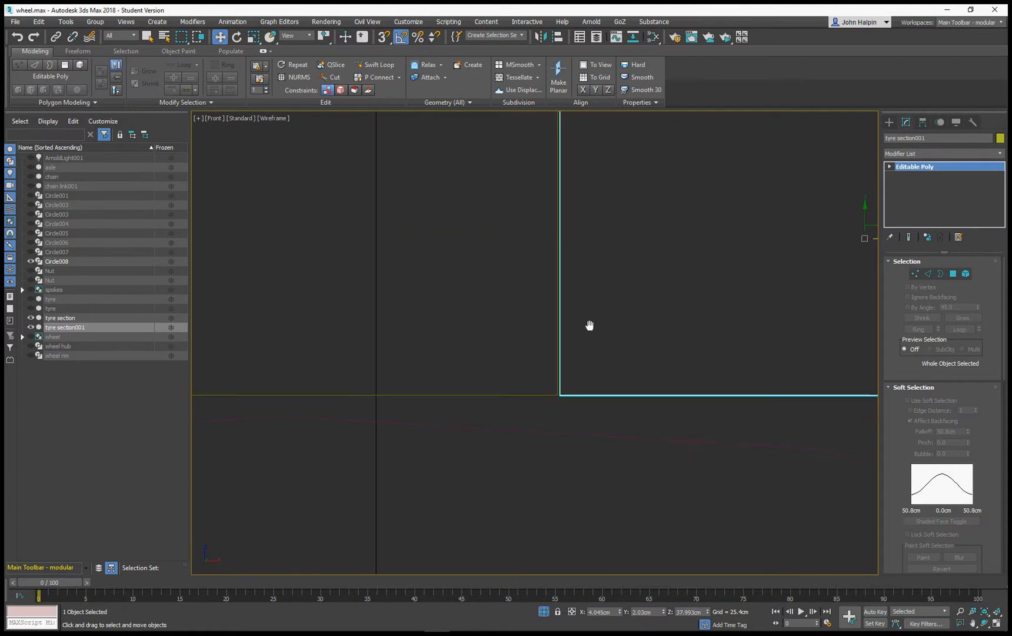
{"action": "scroll", "coordinate": [504, 386], "scroll_direction": "up", "scroll_amount": 4}
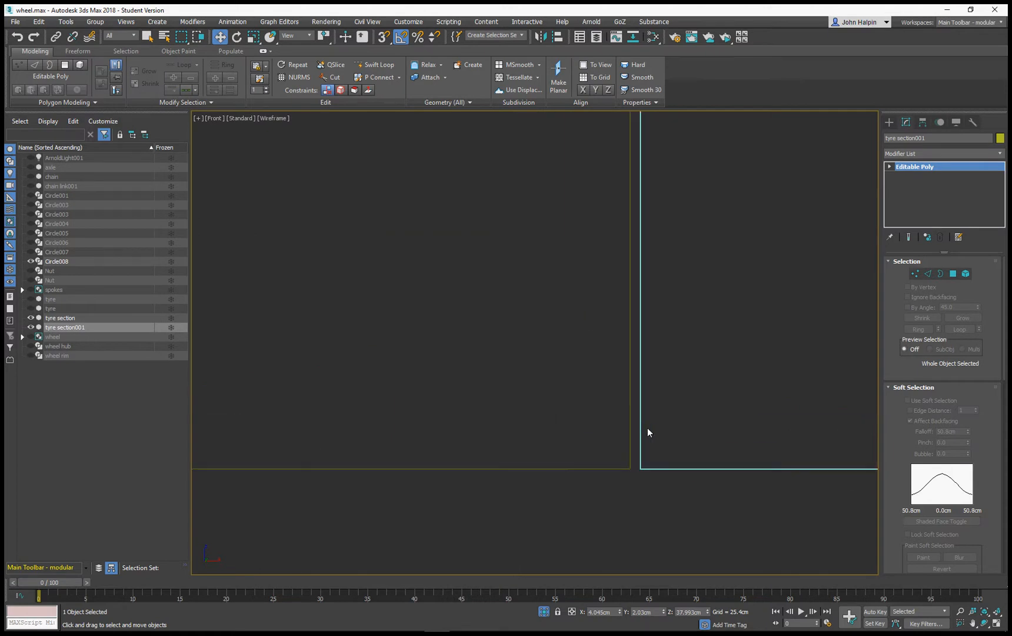
{"action": "scroll", "coordinate": [648, 427], "scroll_direction": "down", "scroll_amount": 8}
{"action": "key", "text": "Delete"}
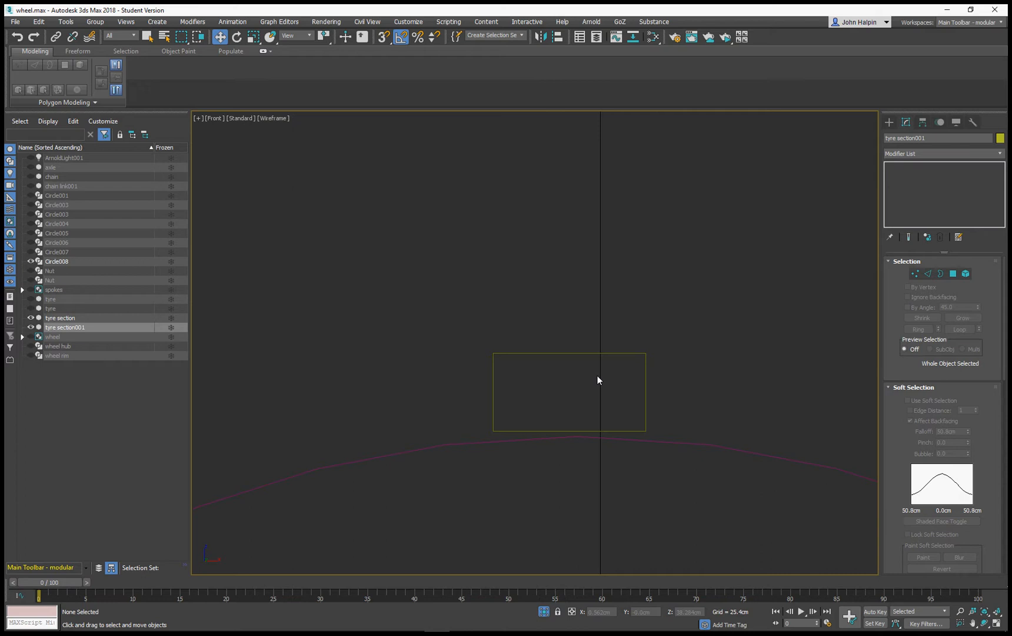
- Reselect the tyre section and turn on 3D snapping with Vertex as the only snap type
{"action": "left_click", "coordinate": [554, 401]}
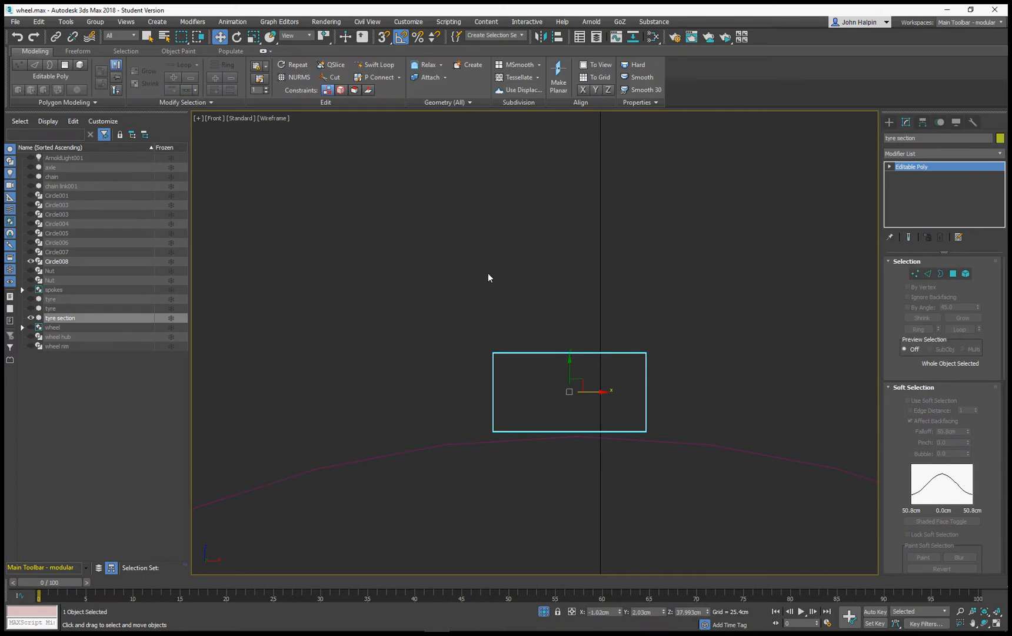
{"action": "left_click", "coordinate": [383, 38]}
{"action": "right_click", "coordinate": [383, 38]}
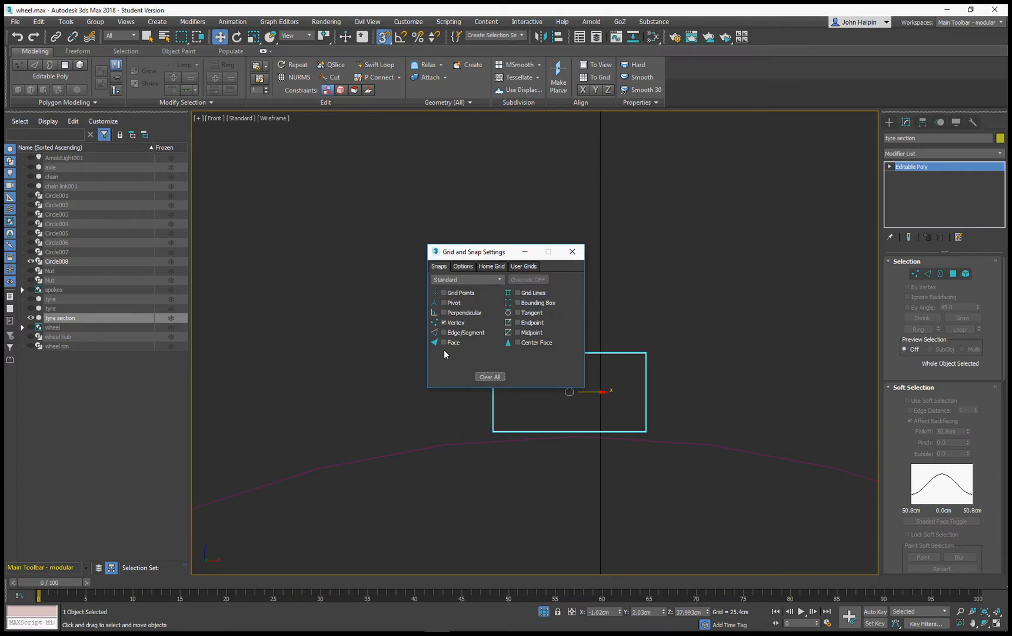
{"action": "left_click", "coordinate": [572, 253]}
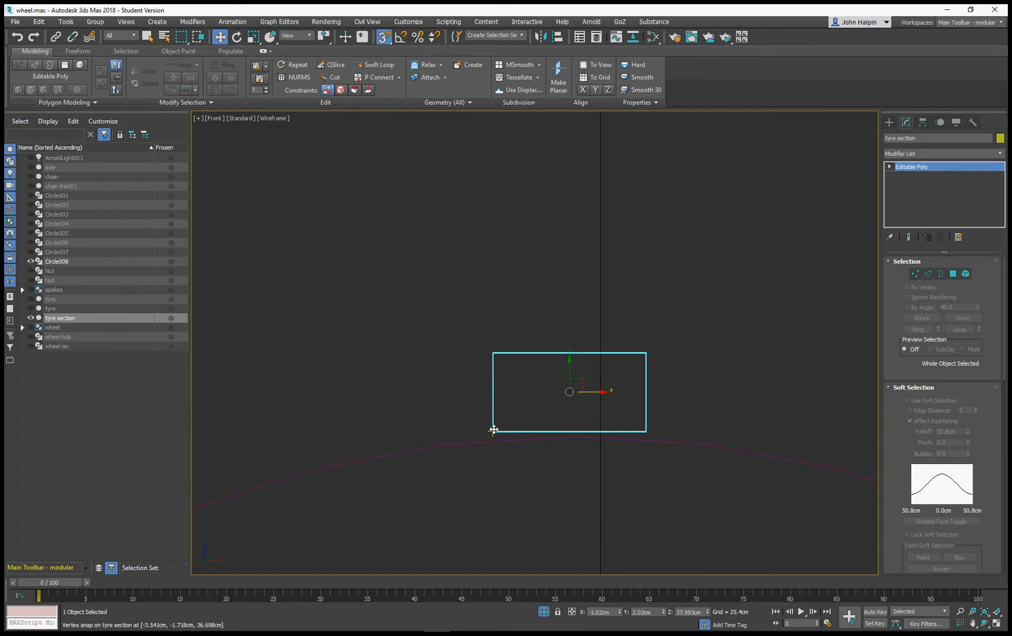
- Clone the tyre section as one instance along X, snapped end to end with the original, and check the joint
{"action": "mouse_move", "coordinate": [492, 430]}
{"action": "left_mouse_down"}
{"action": "mouse_move", "coordinate": [573, 429]}
{"action": "mouse_move", "coordinate": [646, 361]}
{"action": "mouse_move", "coordinate": [692, 405]}
{"action": "mouse_move", "coordinate": [651, 429]}
{"action": "left_mouse_up"}
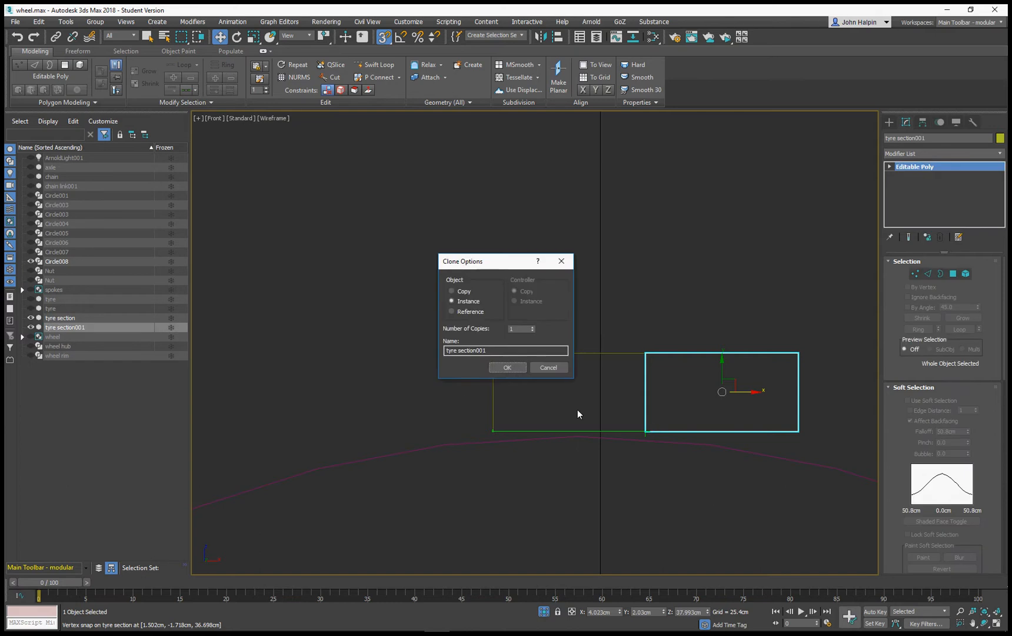
{"action": "left_click", "coordinate": [505, 367]}
{"action": "scroll", "coordinate": [689, 388], "scroll_direction": "up", "scroll_amount": 5}
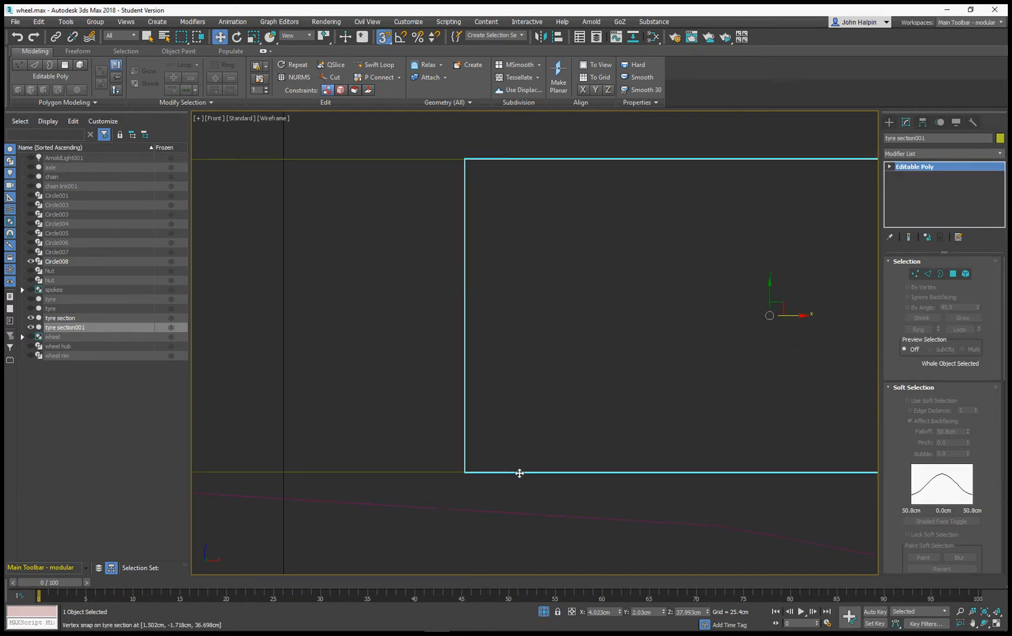
{"action": "scroll", "coordinate": [514, 423], "scroll_direction": "down", "scroll_amount": 4}
{"action": "middle_click_drag", "start_coordinate": [512, 418], "coordinate": [601, 397]}
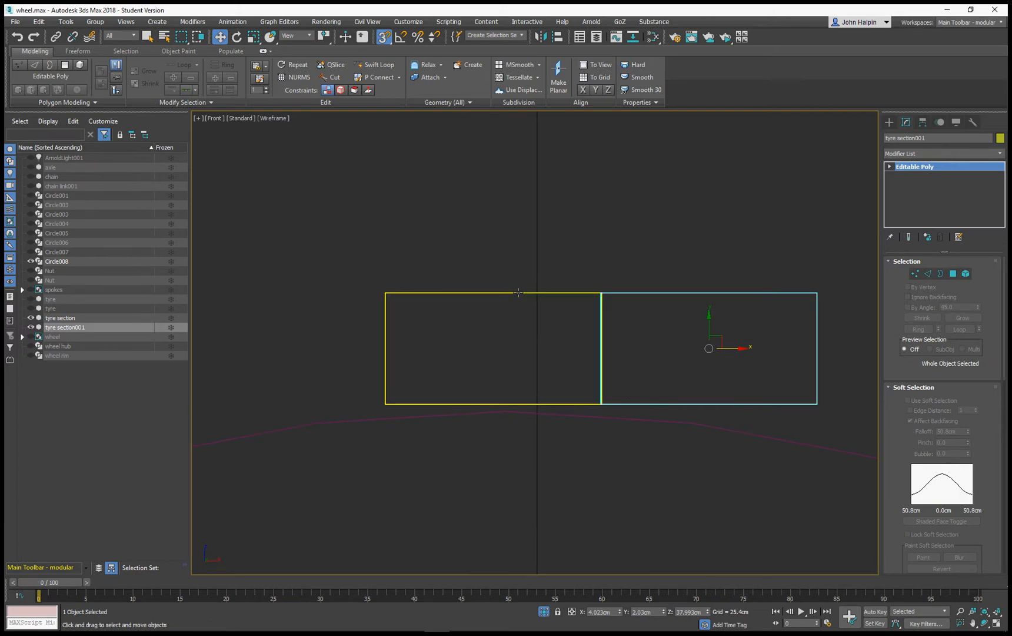
{"action": "left_click", "coordinate": [592, 402]}
{"action": "mouse_move", "coordinate": [598, 405]}
{"action": "left_mouse_down"}
{"action": "mouse_move", "coordinate": [254, 412]}
{"action": "mouse_move", "coordinate": [424, 405]}
{"action": "left_mouse_up"}
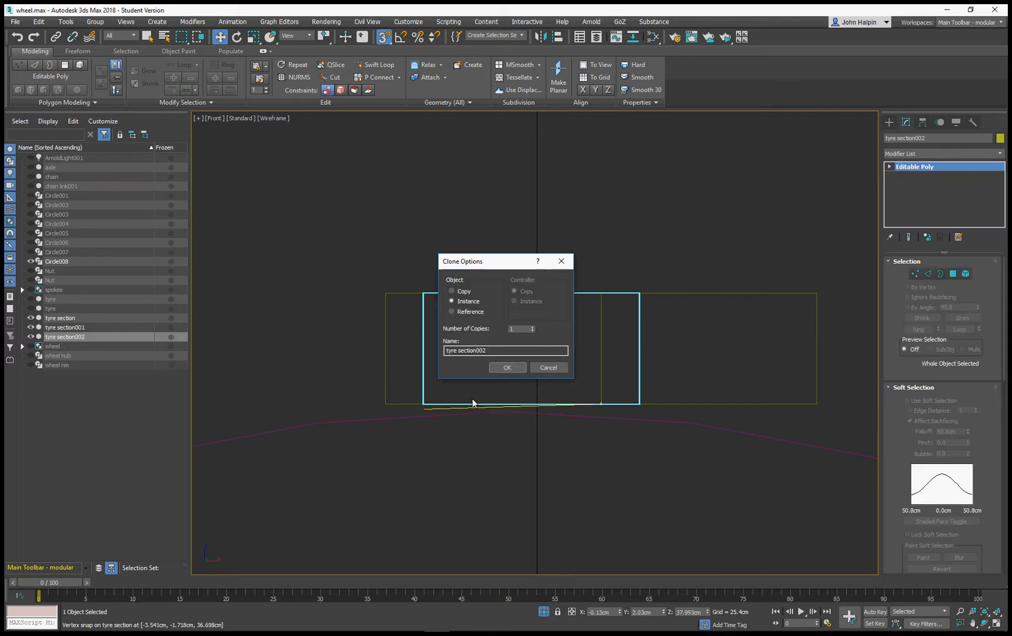
{"action": "left_click", "coordinate": [549, 367]}
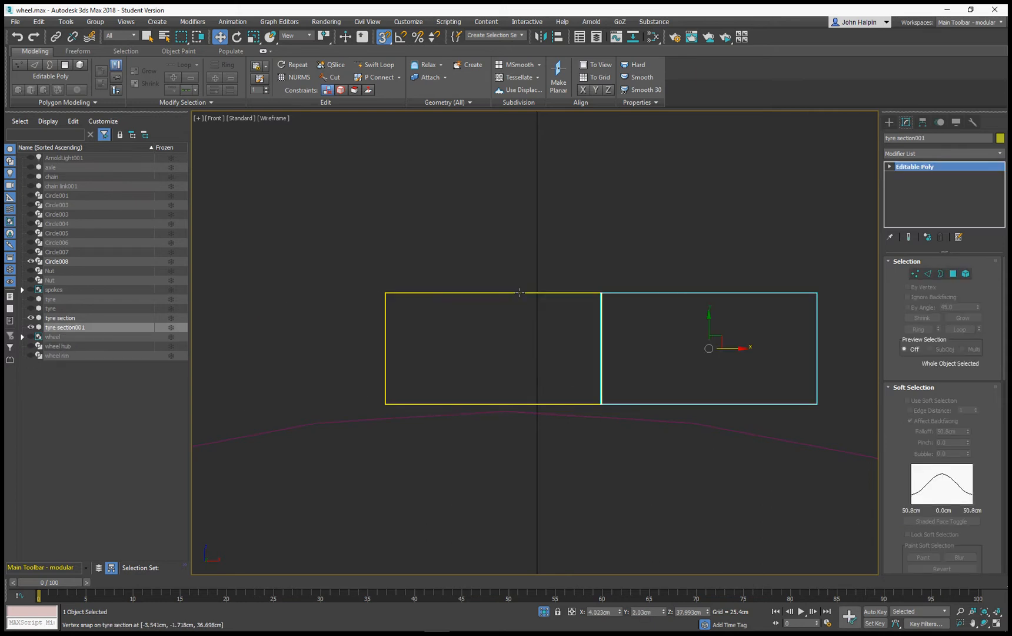
- Clone the original tyre section as another instance, snapped to the far end of the second section to form a row of three
{"action": "left_click", "coordinate": [526, 301]}
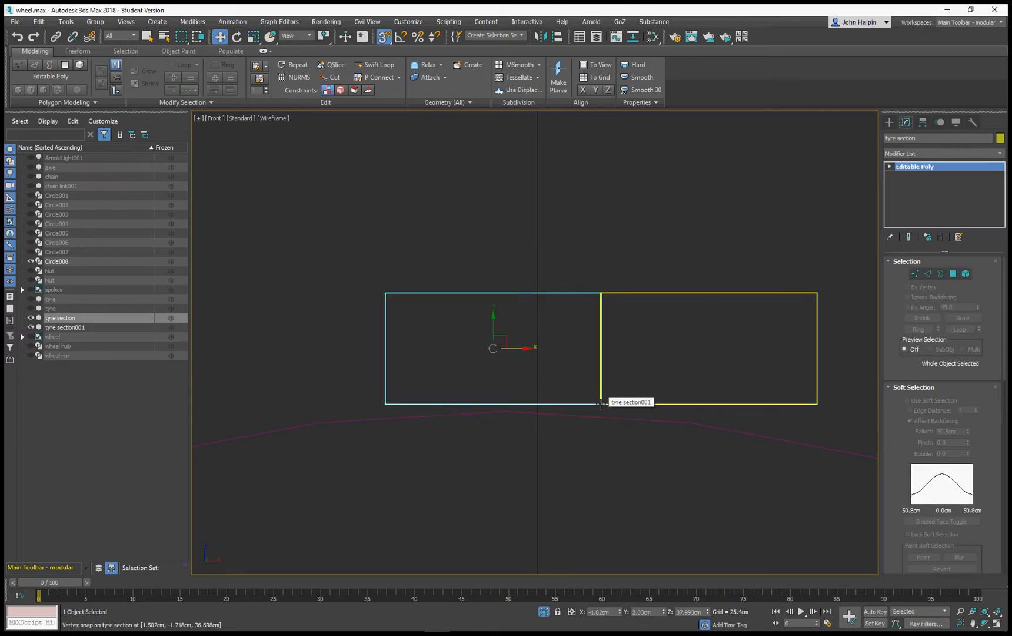
{"action": "mouse_move", "coordinate": [601, 404]}
{"action": "left_mouse_down"}
{"action": "mouse_move", "coordinate": [413, 409]}
{"action": "mouse_move", "coordinate": [827, 409]}
{"action": "mouse_move", "coordinate": [819, 409]}
{"action": "left_mouse_up"}
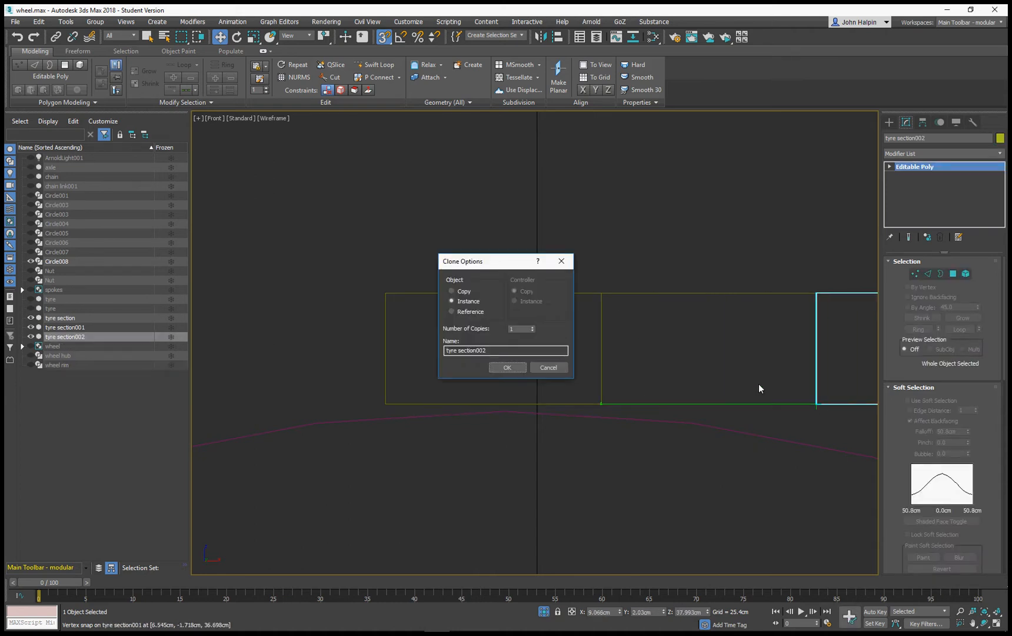
{"action": "left_click", "coordinate": [497, 369]}
{"action": "scroll", "coordinate": [707, 393], "scroll_direction": "down", "scroll_amount": 2}
{"action": "middle_click_drag", "start_coordinate": [707, 393], "coordinate": [526, 396]}
{"action": "scroll", "coordinate": [527, 396], "scroll_direction": "down", "scroll_amount": 2}
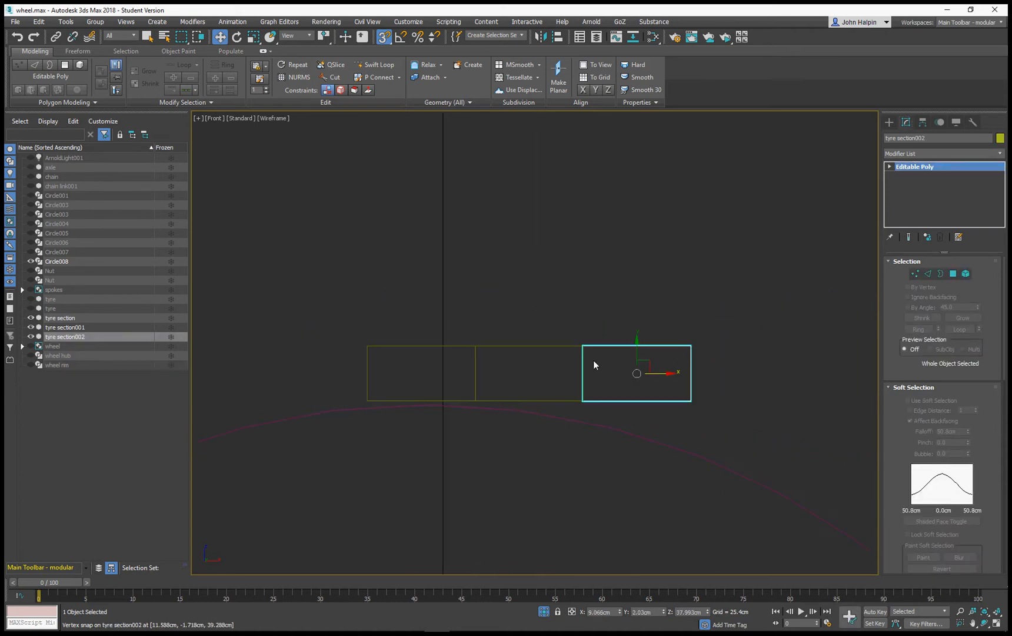
{"action": "scroll", "coordinate": [535, 369], "scroll_direction": "up", "scroll_amount": 3}
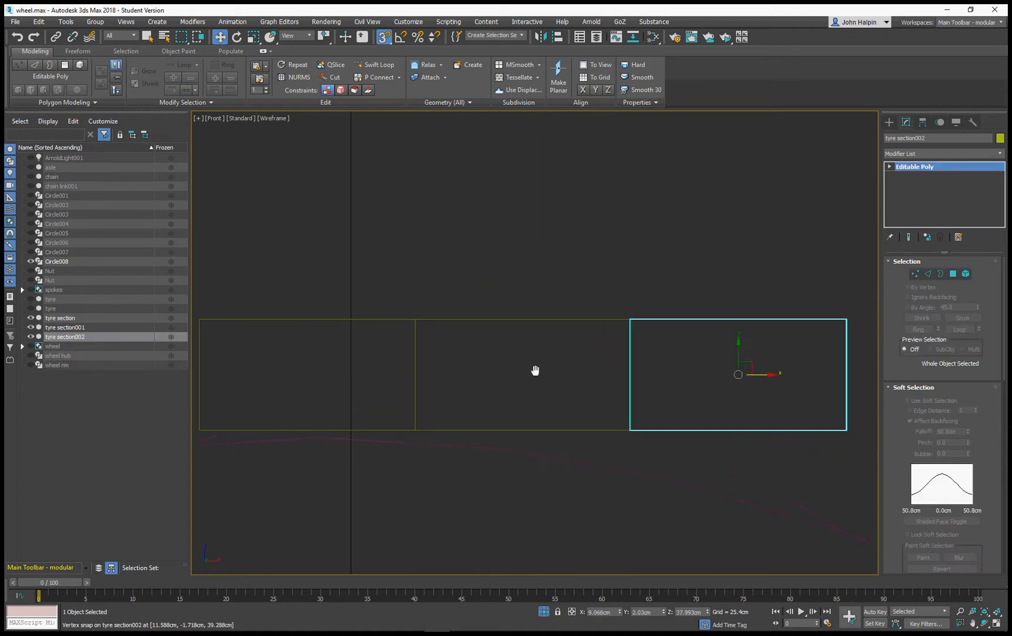
- Try shifting the third section's two upper end vertices along X, examine the instanced sections in Perspective, and undo the move
{"action": "left_click", "coordinate": [915, 273]}
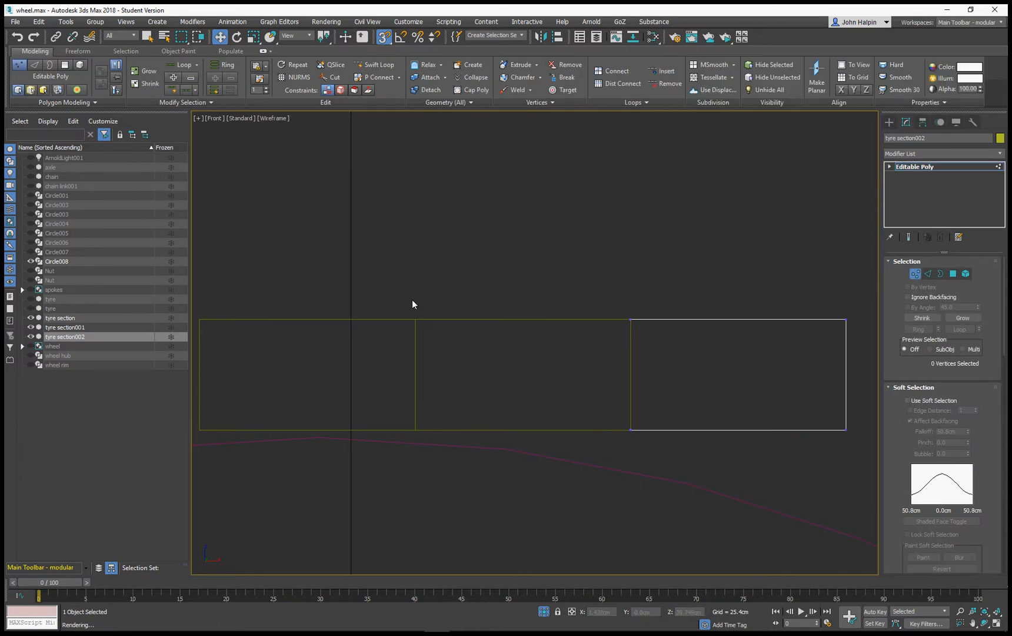
{"action": "left_click_drag", "start_coordinate": [692, 345], "coordinate": [704, 320]}
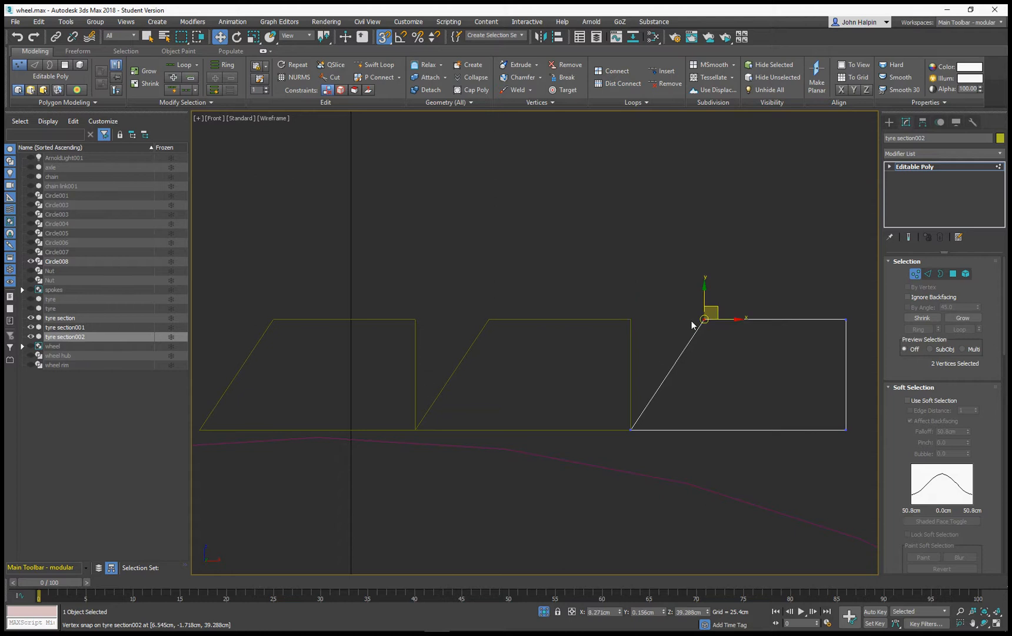
{"action": "key", "text": "p"}
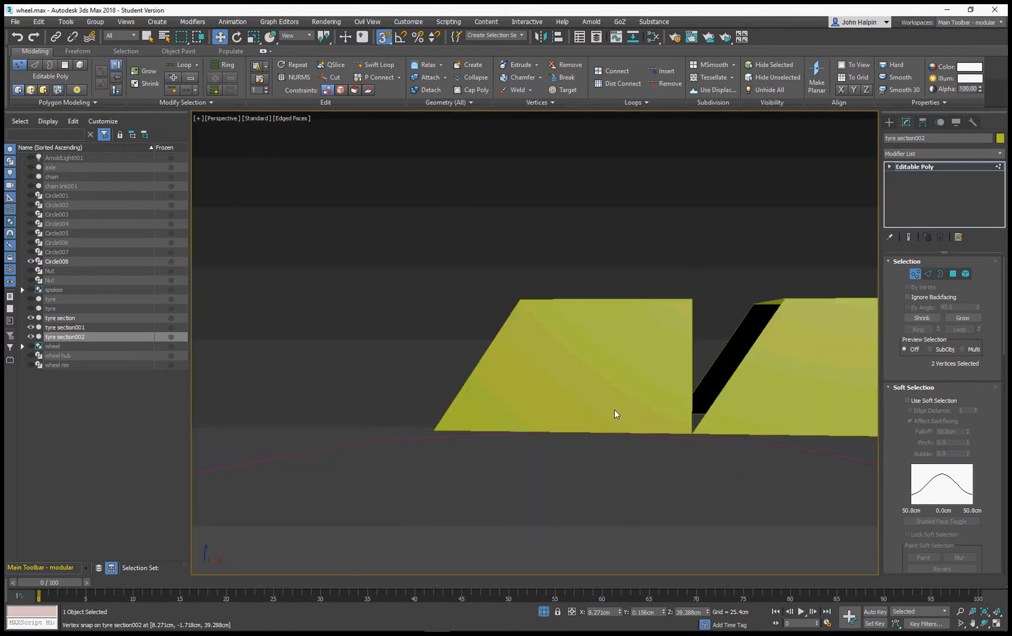
{"action": "scroll", "coordinate": [615, 403], "scroll_direction": "down", "scroll_amount": 3}
{"action": "mouse_move", "coordinate": [614, 396]}
{"action": "middle_mouse_down", "text": "alt"}
{"action": "mouse_move", "coordinate": [566, 431]}
{"action": "mouse_move", "coordinate": [628, 430]}
{"action": "mouse_move", "coordinate": [646, 415]}
{"action": "mouse_move", "coordinate": [621, 406]}
{"action": "mouse_move", "coordinate": [643, 402]}
{"action": "mouse_move", "coordinate": [628, 401]}
{"action": "mouse_move", "coordinate": [624, 418]}
{"action": "mouse_move", "coordinate": [522, 396]}
{"action": "mouse_move", "coordinate": [568, 393]}
{"action": "middle_mouse_up", "text": "alt"}
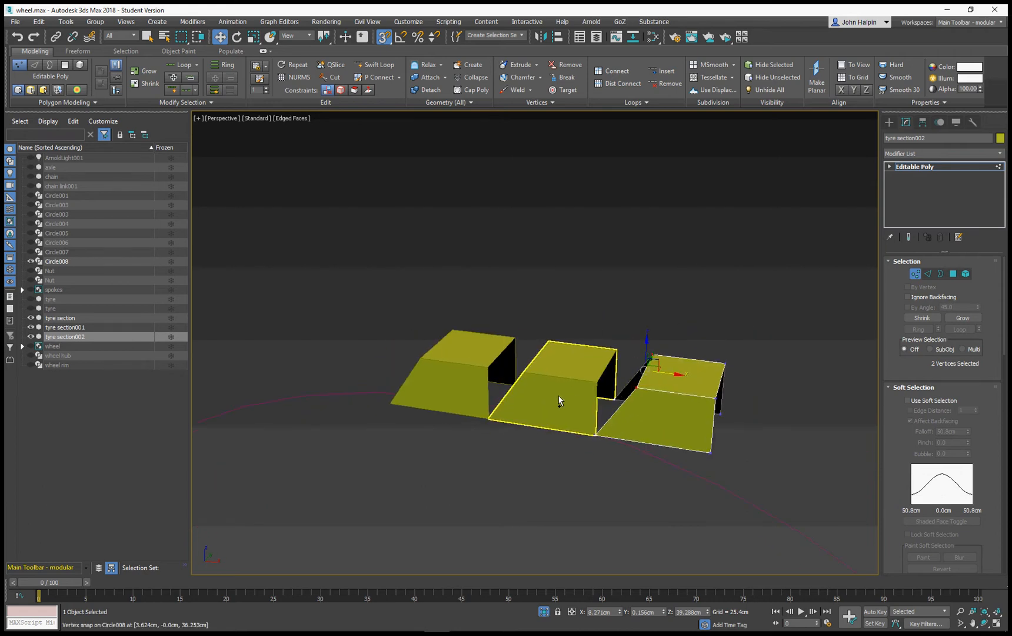
{"action": "key", "text": "ctrl+z"}
- Select the third section's four top vertices and shift them about 3.1 cm along X to slant the section
{"action": "middle_click_drag", "start_coordinate": [395, 344], "coordinate": [415, 323], "text": "alt"}
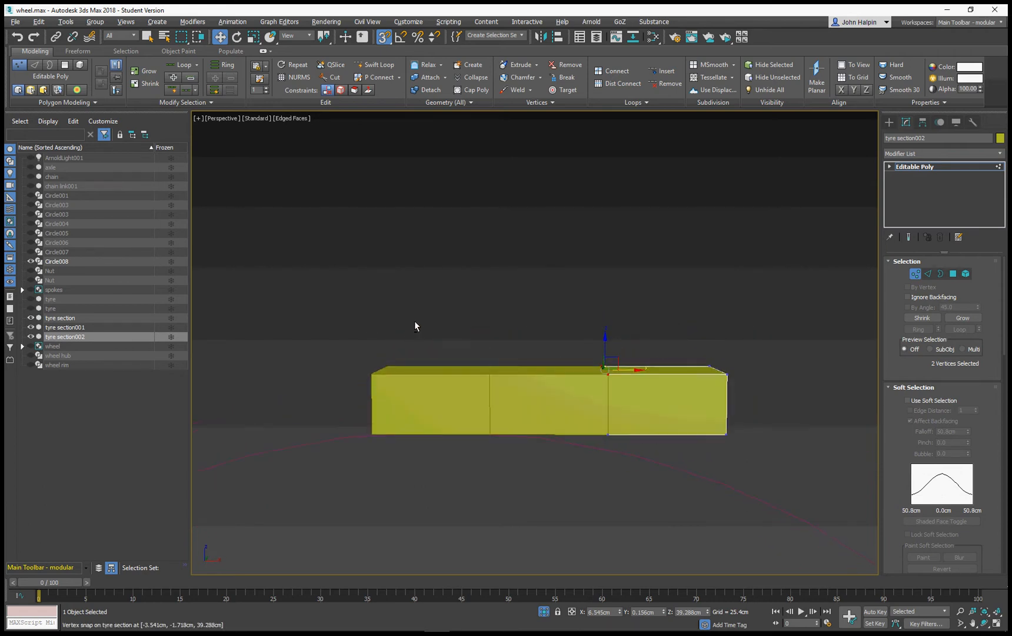
{"action": "left_click_drag", "start_coordinate": [623, 392], "coordinate": [624, 392]}
{"action": "left_click_drag", "start_coordinate": [764, 405], "coordinate": [764, 406]}
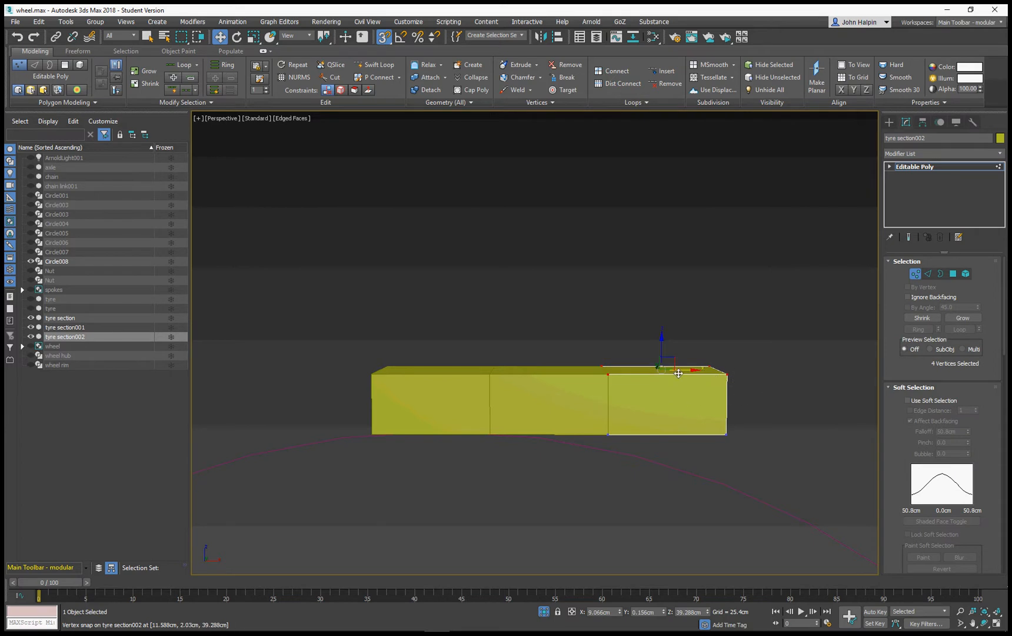
{"action": "left_click_drag", "start_coordinate": [680, 369], "coordinate": [731, 373]}
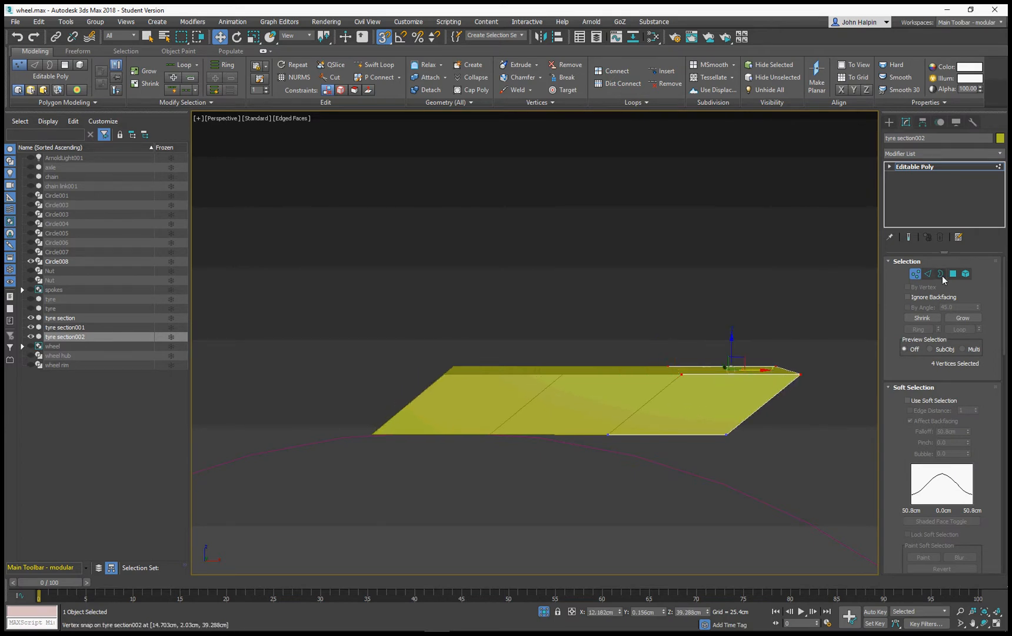
- Select the middle tyre section, enter vertex editing and inspect the slanted sections from several angles
{"action": "left_click", "coordinate": [952, 274]}
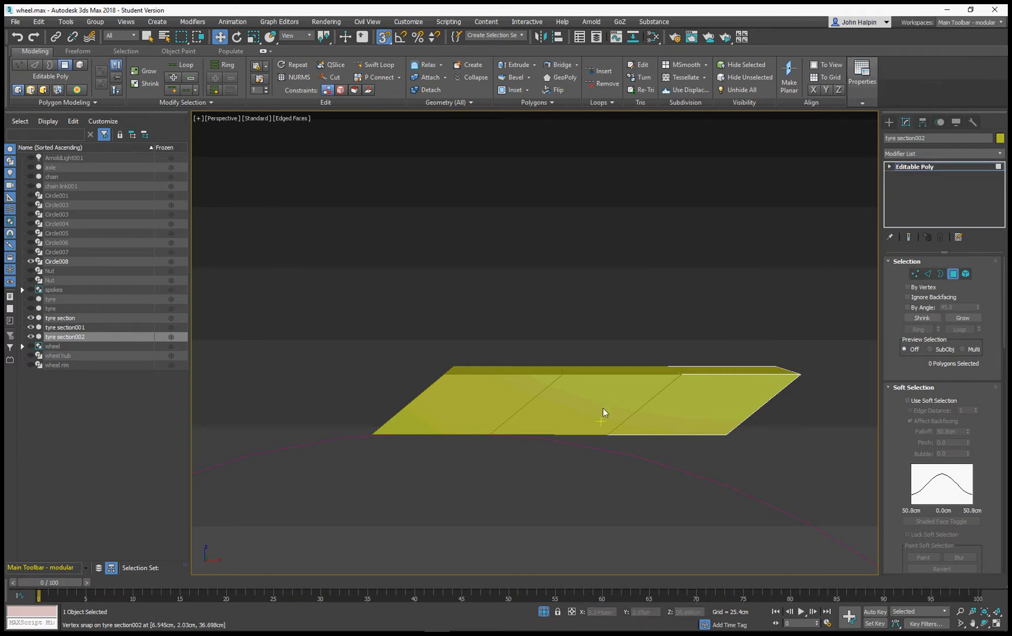
{"action": "left_click", "coordinate": [955, 275]}
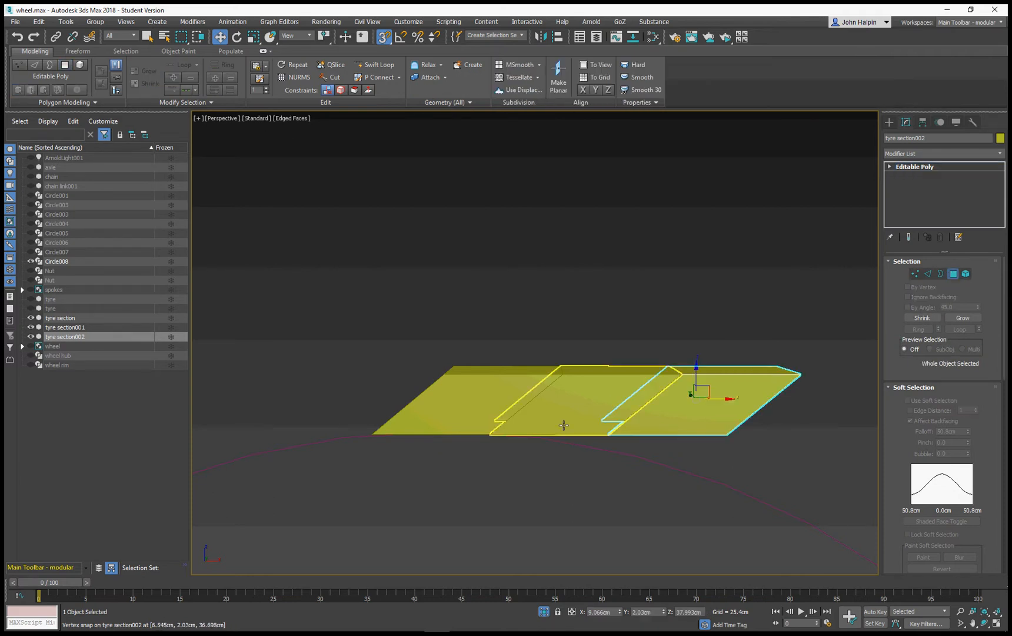
{"action": "left_click", "coordinate": [578, 412]}
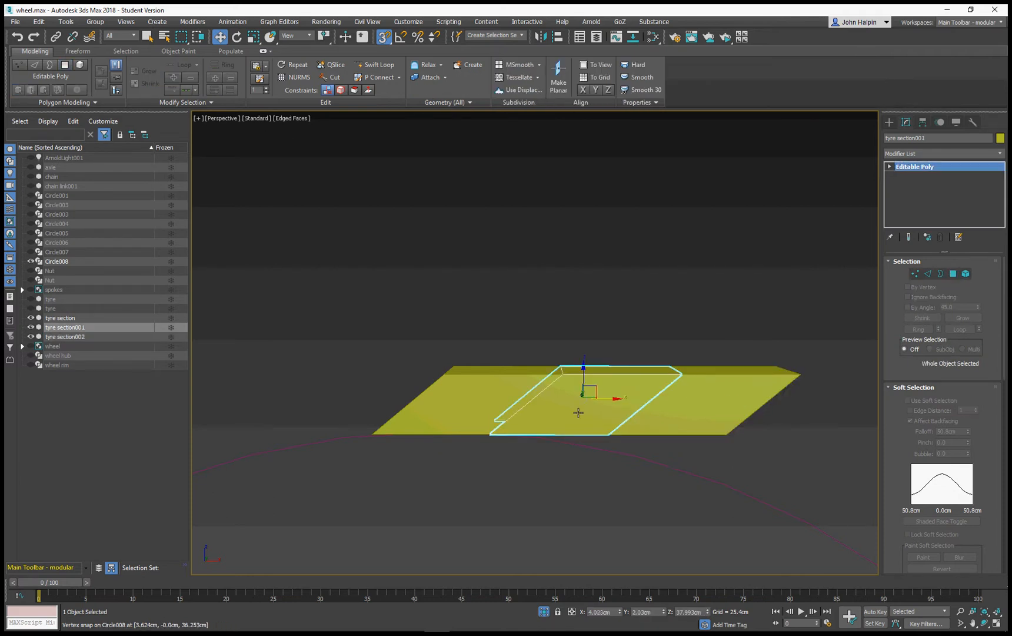
{"action": "left_click", "coordinate": [909, 273]}
{"action": "middle_click_drag", "start_coordinate": [546, 463], "coordinate": [574, 405], "text": "alt"}
{"action": "scroll", "coordinate": [571, 402], "scroll_direction": "up", "scroll_amount": 4}
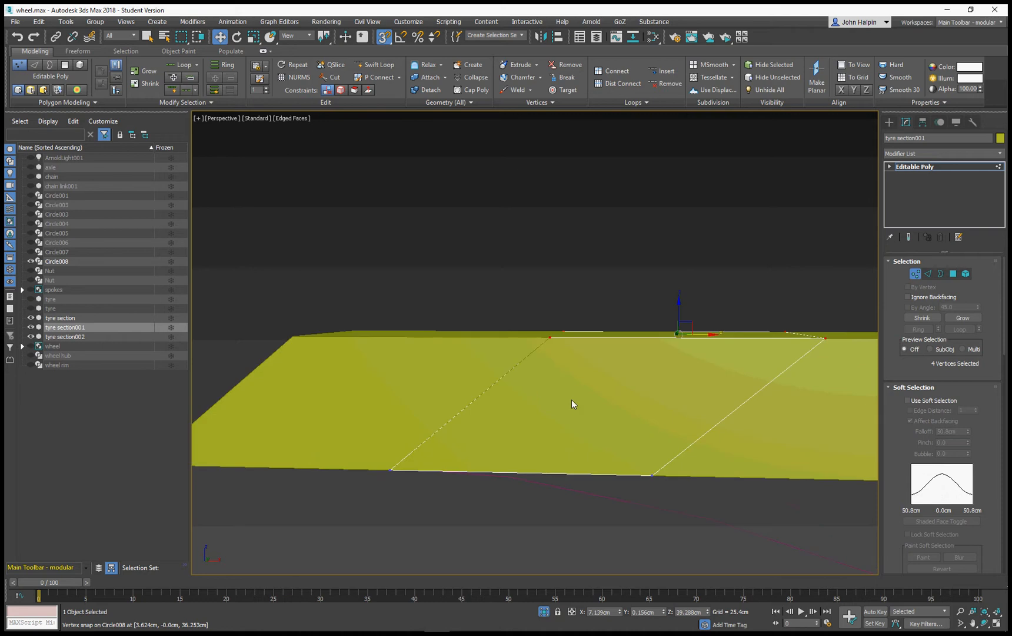
{"action": "scroll", "coordinate": [572, 400], "scroll_direction": "down", "scroll_amount": 2}
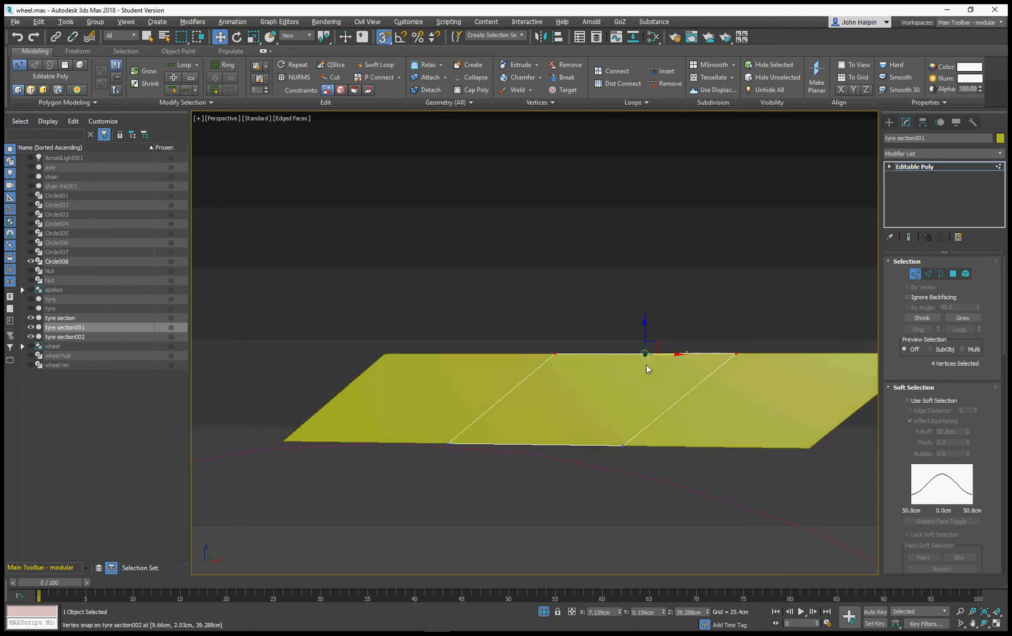
{"action": "middle_click_drag", "start_coordinate": [646, 364], "coordinate": [654, 361], "text": "alt"}
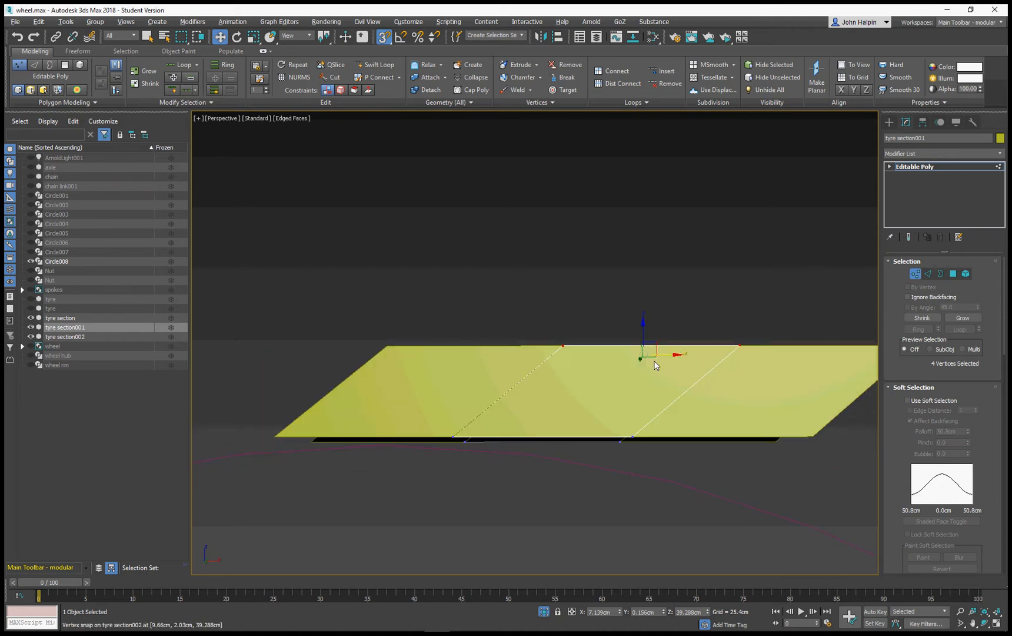
- Connect the four lengthwise edges of the middle tyre section with one segment to divide it in half
{"action": "left_click", "coordinate": [928, 273]}
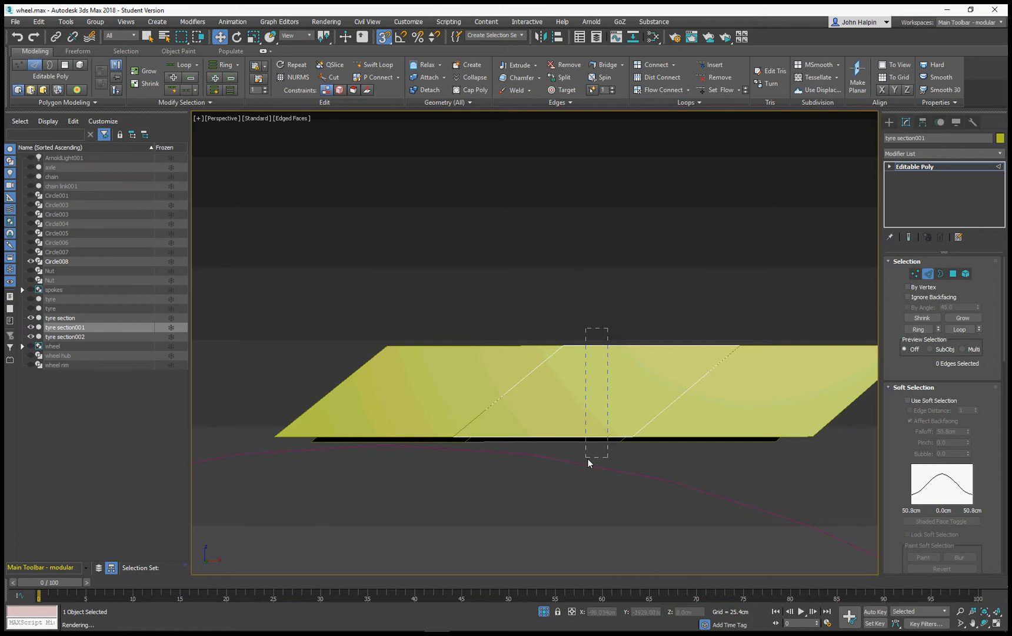
{"action": "left_click_drag", "start_coordinate": [588, 458], "coordinate": [586, 450]}
{"action": "right_click", "coordinate": [590, 403]}
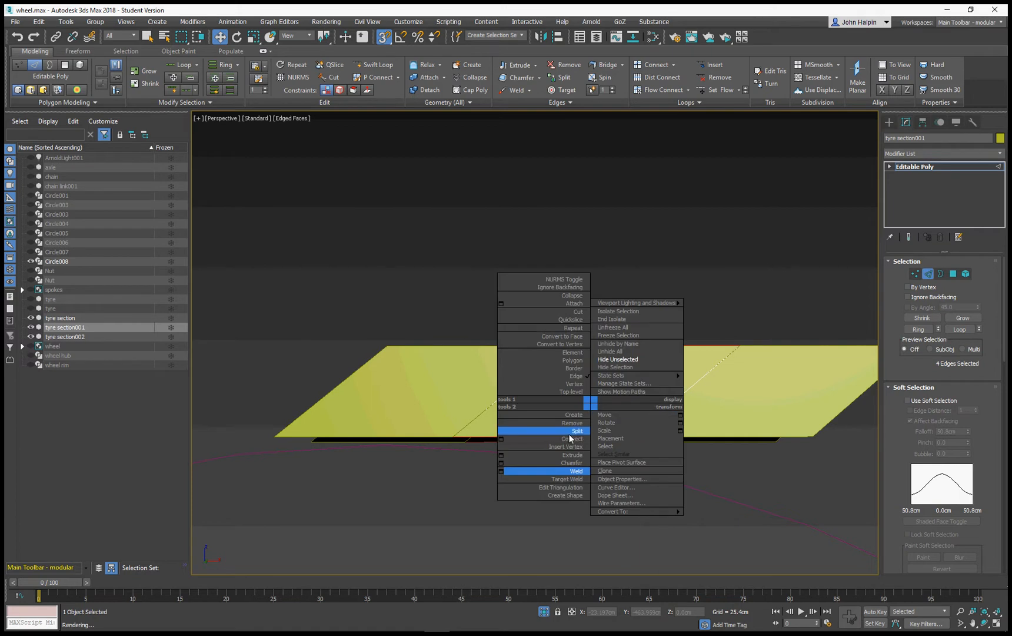
{"action": "left_click", "coordinate": [502, 439]}
{"action": "middle_click_drag", "start_coordinate": [576, 408], "coordinate": [580, 441], "text": "alt"}
{"action": "middle_click_drag", "start_coordinate": [575, 435], "coordinate": [579, 433], "text": "alt"}
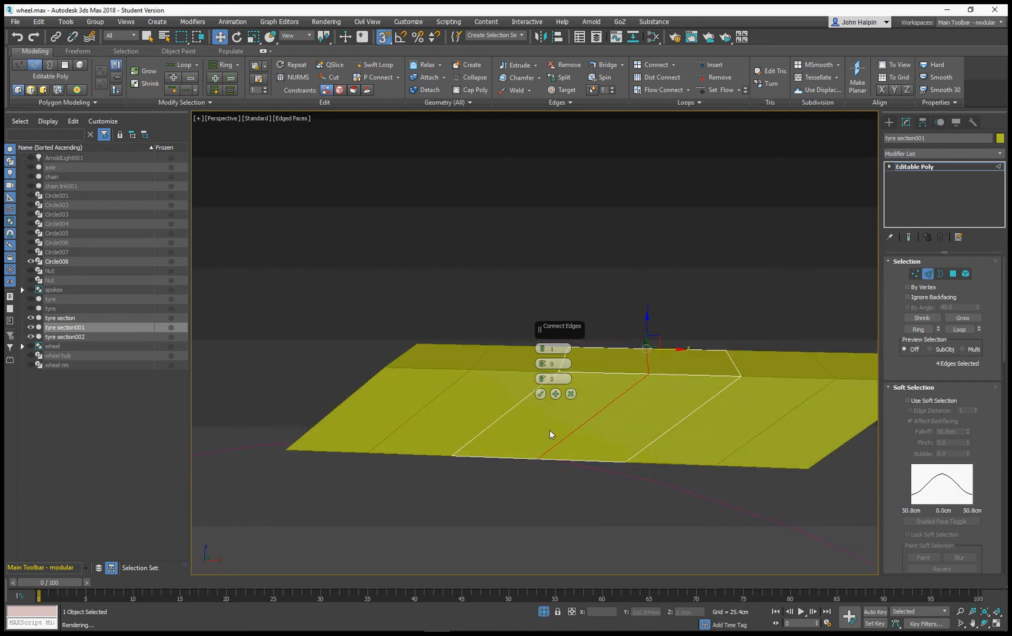
{"action": "left_click", "coordinate": [540, 393]}
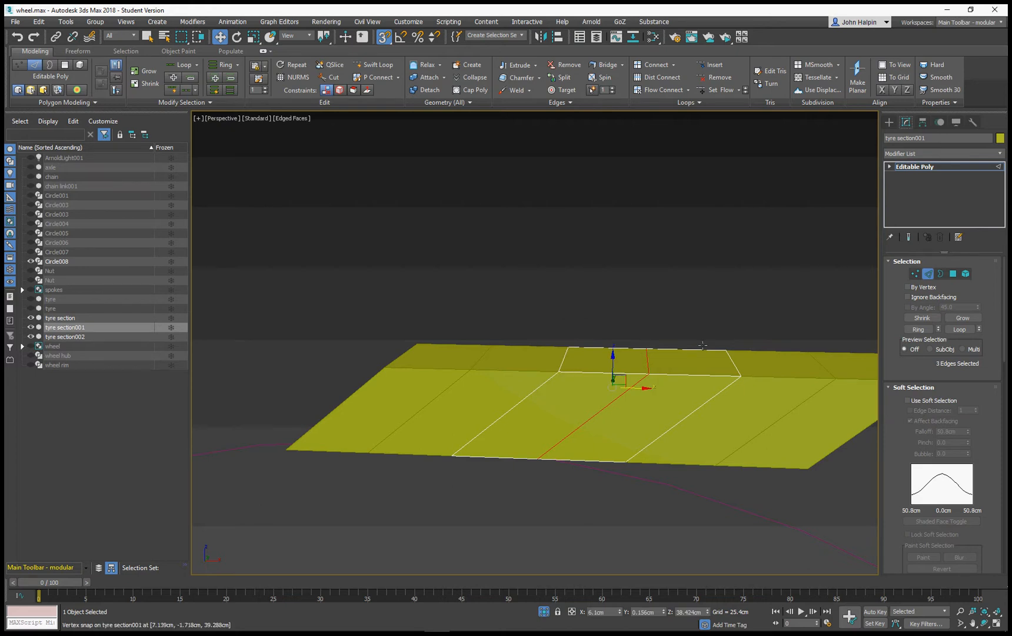
- Select the three polygons of one half of the middle tyre section and inset them as a group by 0.321 cm
{"action": "left_click", "coordinate": [952, 274]}
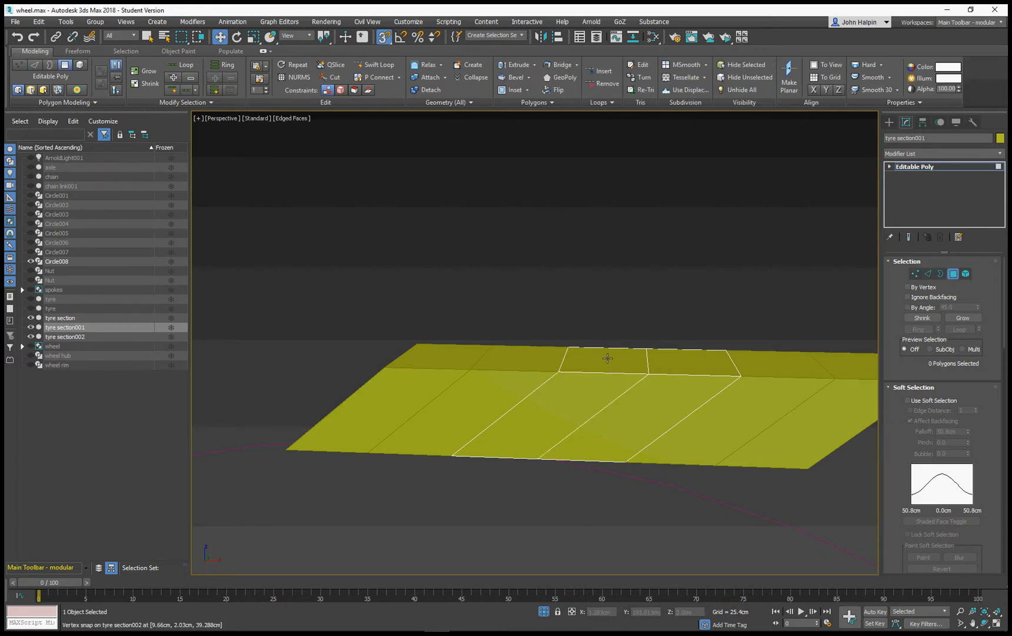
{"action": "left_click", "coordinate": [593, 381]}
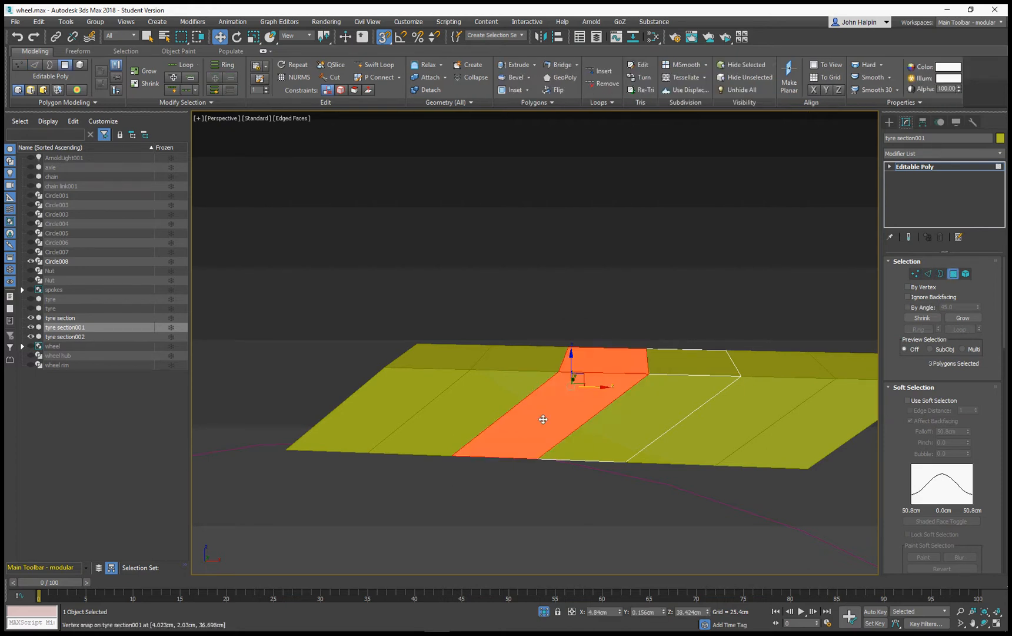
{"action": "right_click", "coordinate": [541, 410]}
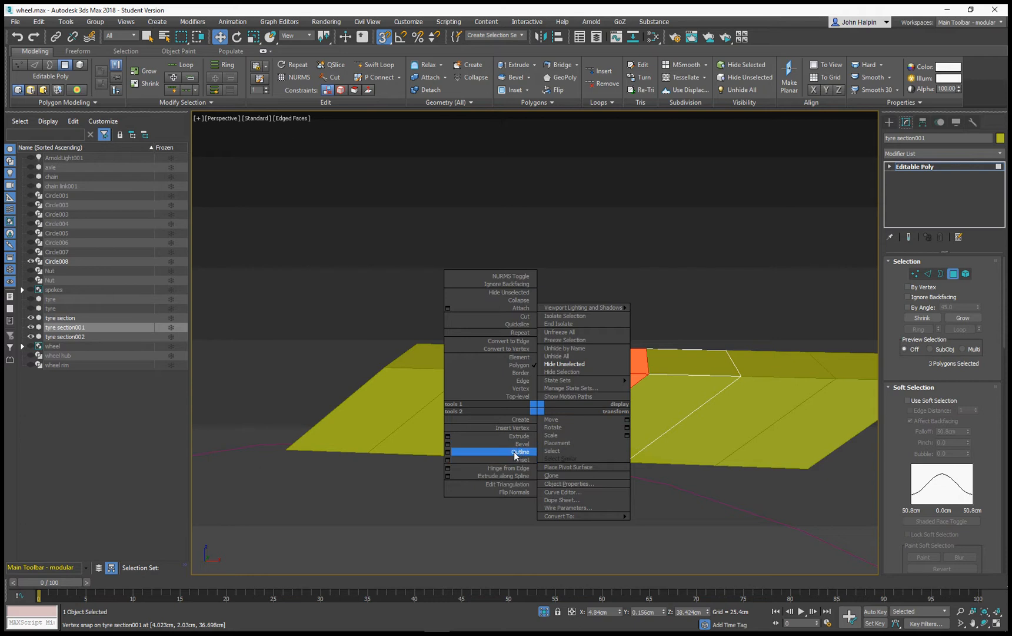
{"action": "left_click", "coordinate": [448, 459]}
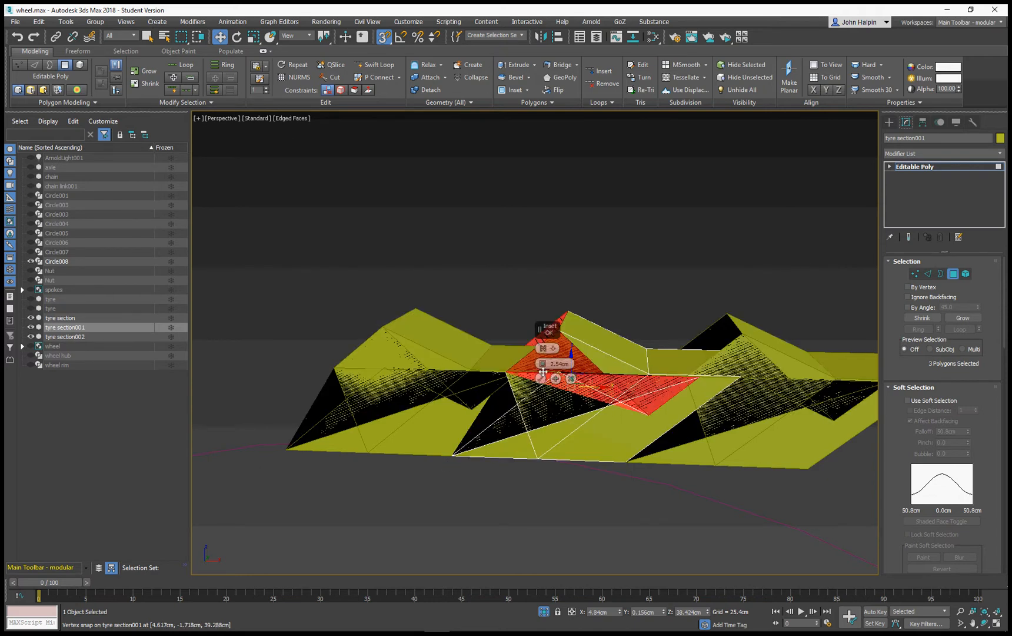
{"action": "mouse_move", "coordinate": [543, 372]}
{"action": "left_mouse_down"}
{"action": "mouse_move", "coordinate": [543, 382]}
{"action": "mouse_move", "coordinate": [542, 354]}
{"action": "mouse_move", "coordinate": [542, 364]}
{"action": "left_mouse_up"}
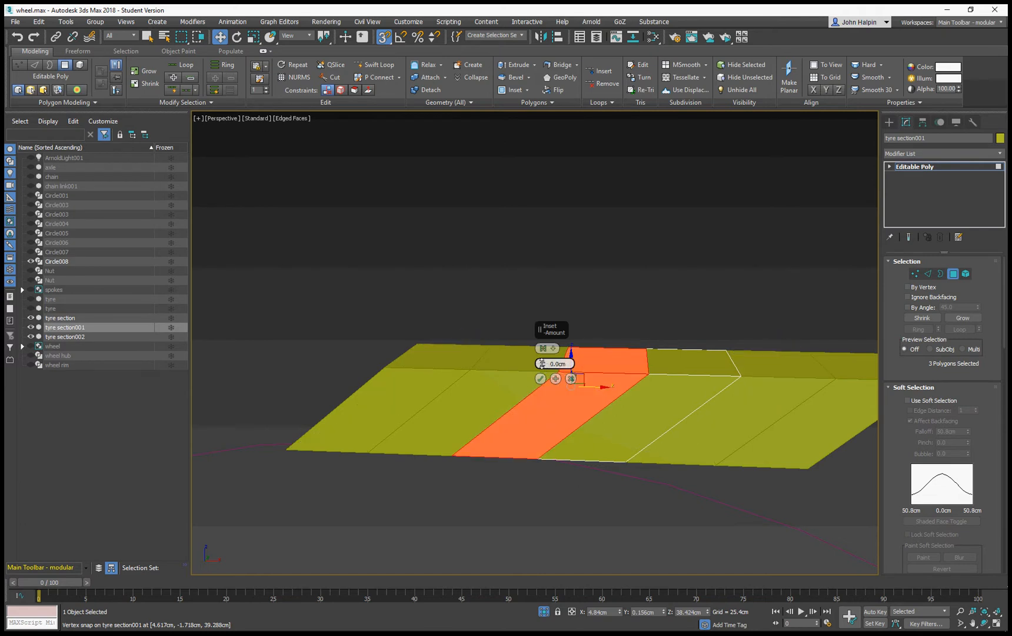
{"action": "left_click", "coordinate": [542, 348]}
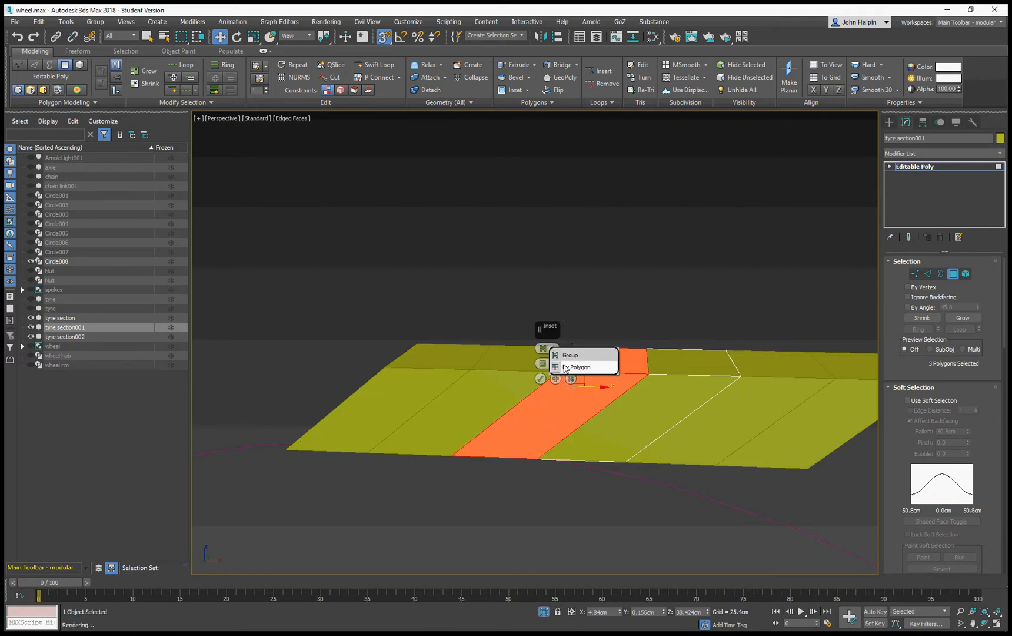
{"action": "left_click", "coordinate": [565, 356]}
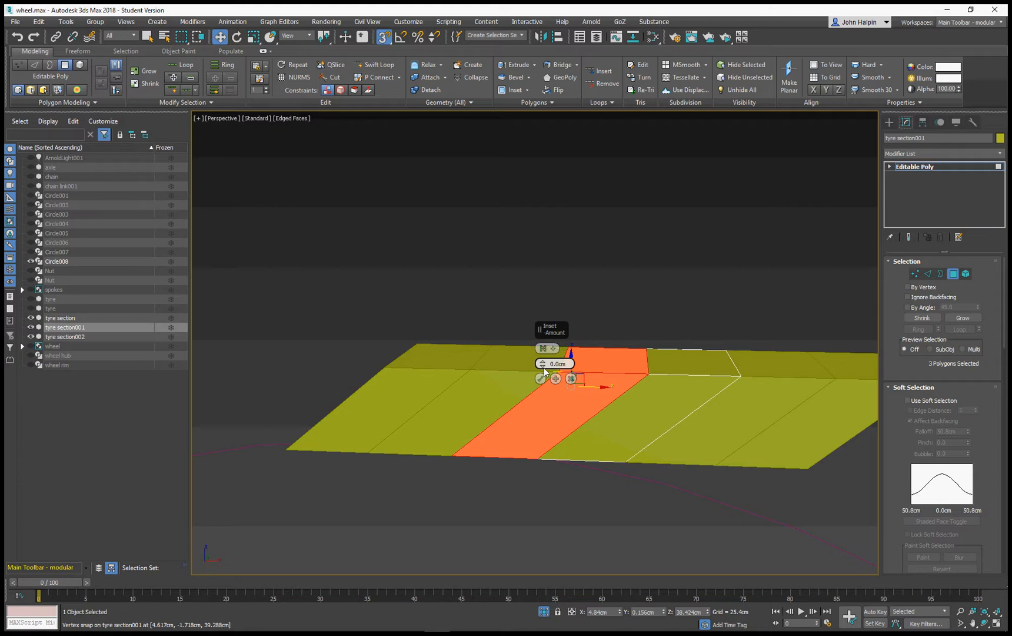
{"action": "left_click_drag", "start_coordinate": [543, 366], "coordinate": [542, 363]}
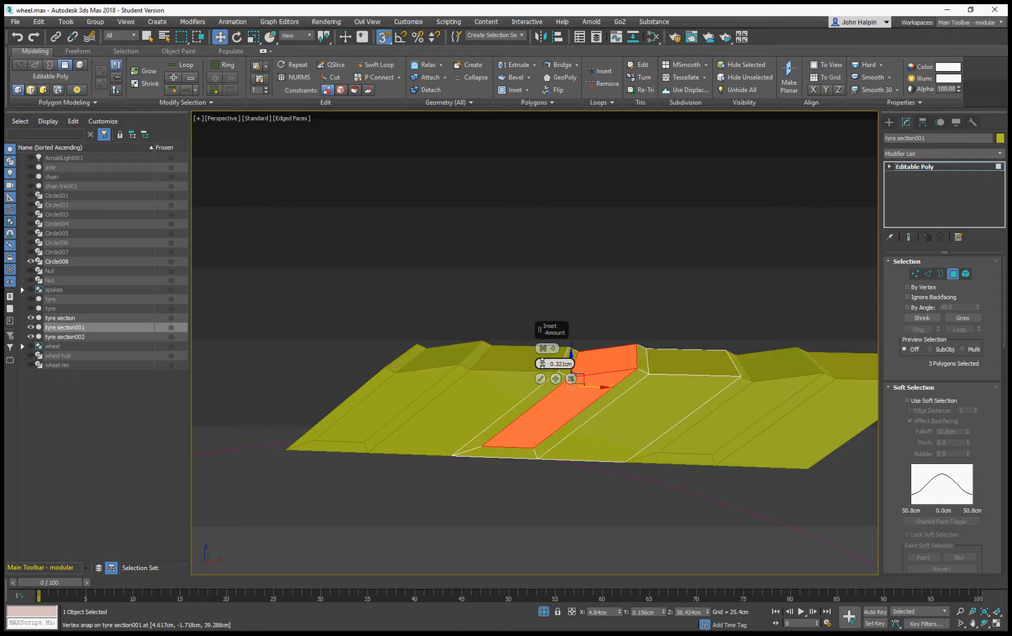
{"action": "mouse_move", "coordinate": [628, 414]}
{"action": "middle_mouse_down", "text": "alt"}
{"action": "mouse_move", "coordinate": [586, 401]}
{"action": "mouse_move", "coordinate": [666, 416]}
{"action": "mouse_move", "coordinate": [657, 401]}
{"action": "mouse_move", "coordinate": [610, 409]}
{"action": "mouse_move", "coordinate": [637, 410]}
{"action": "mouse_move", "coordinate": [635, 421]}
{"action": "mouse_move", "coordinate": [583, 344]}
{"action": "mouse_move", "coordinate": [626, 373]}
{"action": "mouse_move", "coordinate": [643, 420]}
{"action": "mouse_move", "coordinate": [633, 413]}
{"action": "middle_mouse_up", "text": "alt"}
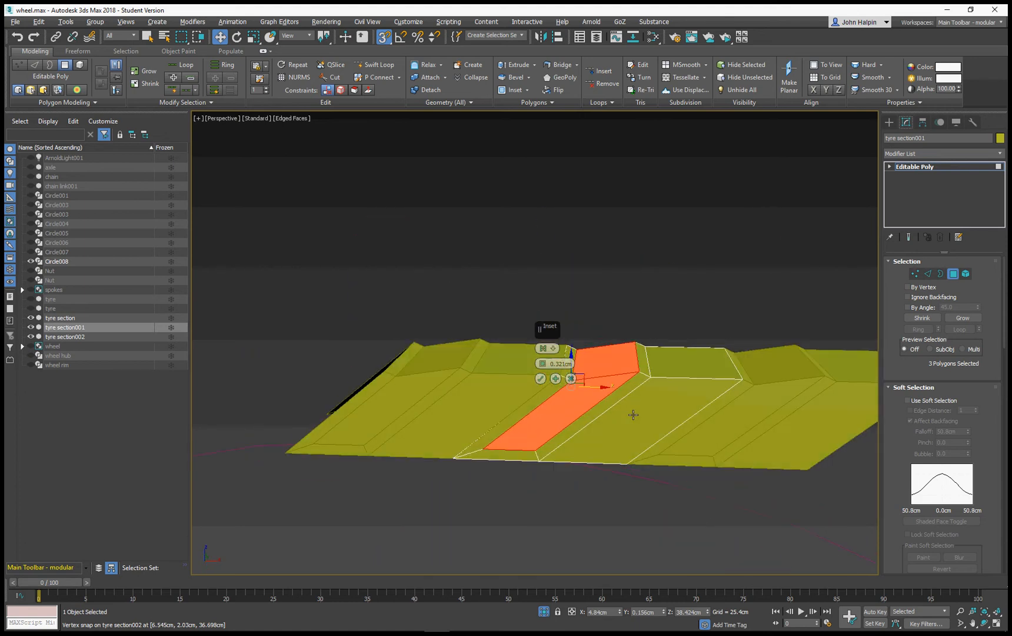
{"action": "left_click", "coordinate": [540, 378]}
- Lower the inset's four upper vertices in the Front view to form a stepped tread, and slightly adjust its four lower vertices
{"action": "middle_click_drag", "start_coordinate": [542, 379], "coordinate": [574, 399], "text": "alt"}
{"action": "key", "text": "1"}
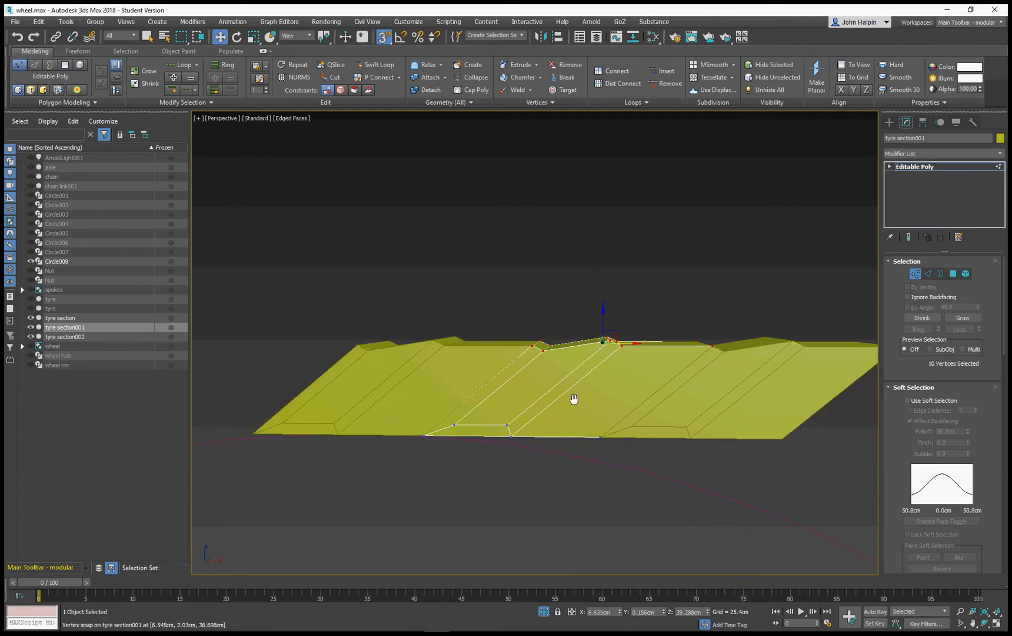
{"action": "key", "text": "f"}
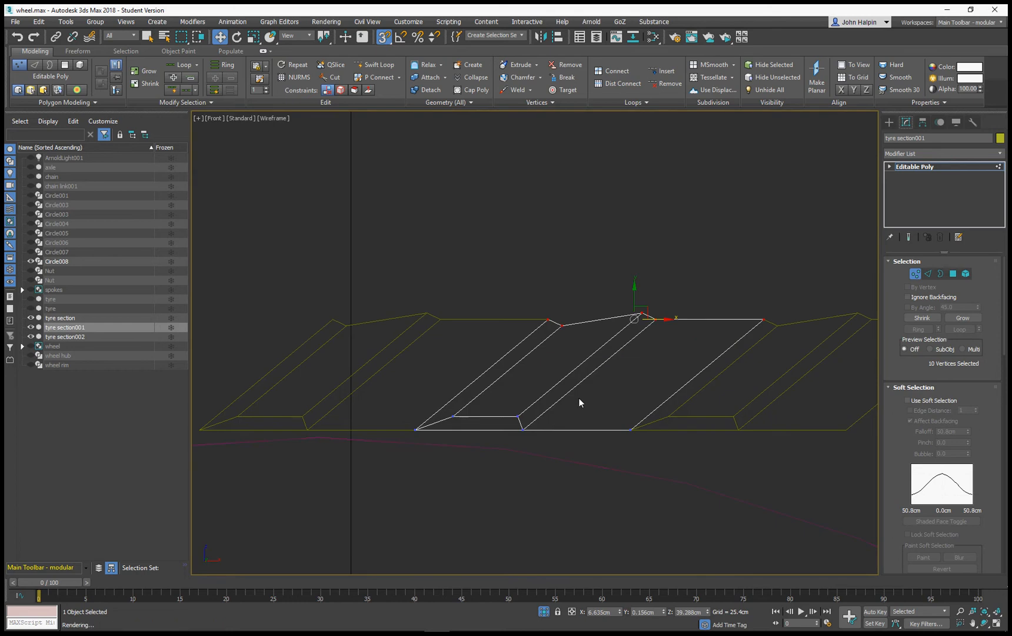
{"action": "scroll", "coordinate": [531, 365], "scroll_direction": "up", "scroll_amount": 4}
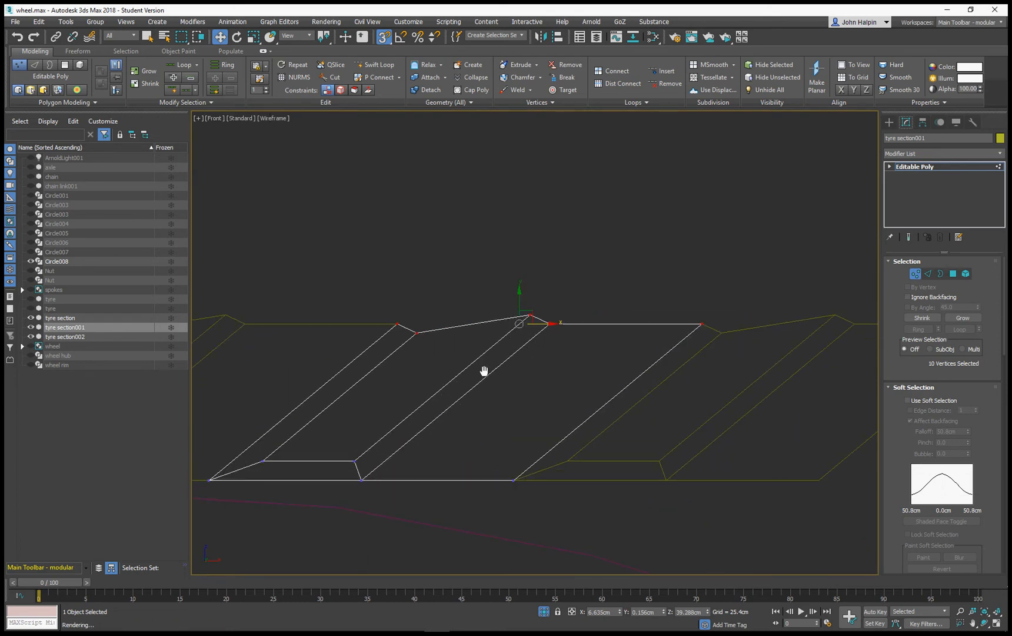
{"action": "scroll", "coordinate": [471, 360], "scroll_direction": "down", "scroll_amount": 2}
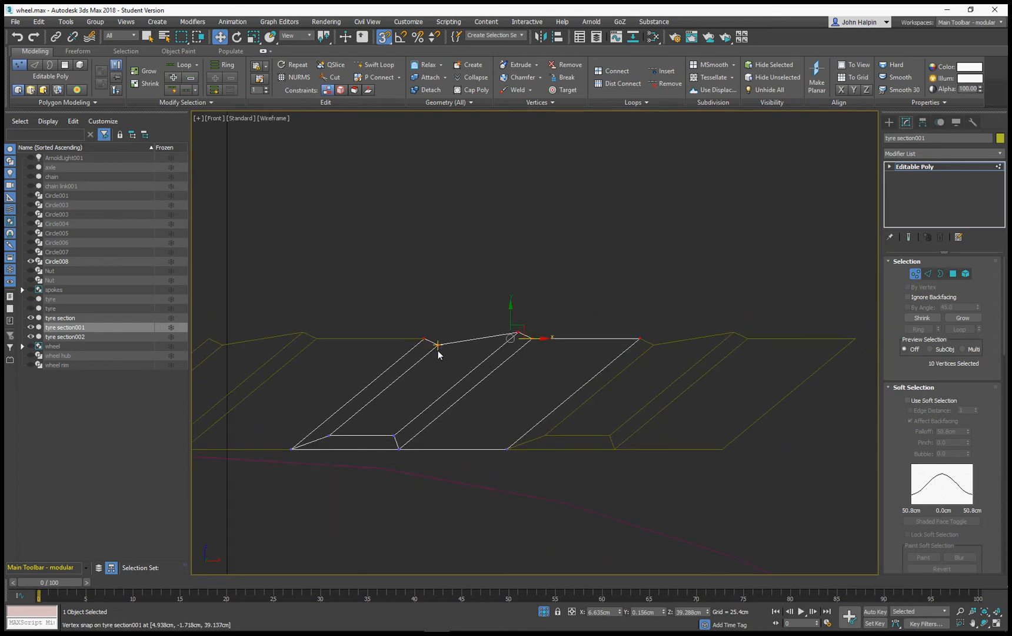
{"action": "key", "text": "s"}
{"action": "left_click_drag", "start_coordinate": [434, 347], "coordinate": [486, 340]}
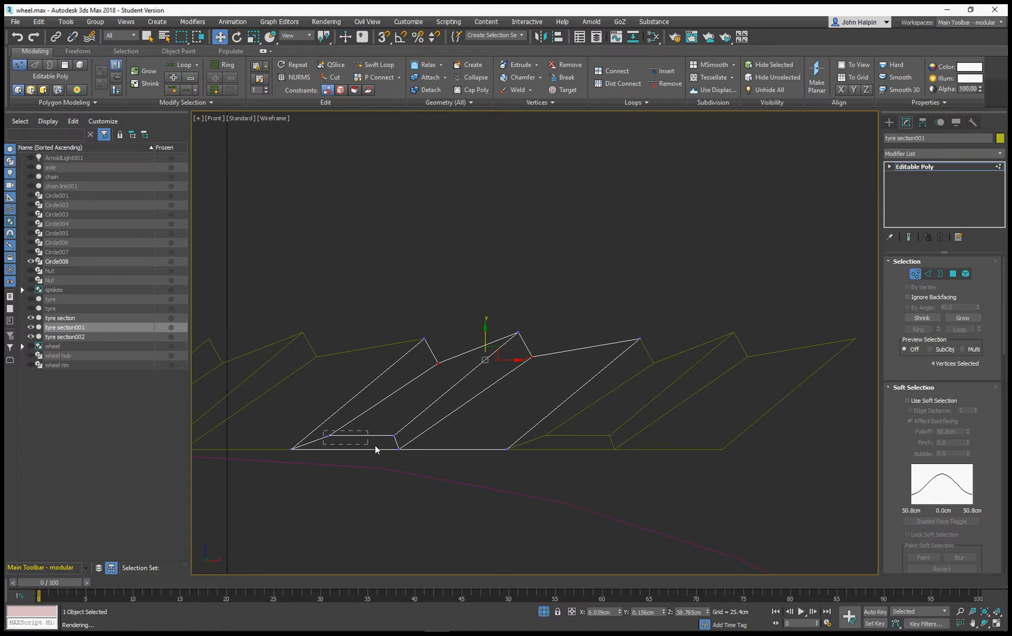
{"action": "mouse_move", "coordinate": [376, 449]}
{"action": "left_mouse_down"}
{"action": "mouse_move", "coordinate": [402, 446]}
{"action": "mouse_move", "coordinate": [385, 437]}
{"action": "left_mouse_up"}
{"action": "scroll", "coordinate": [556, 433], "scroll_direction": "down", "scroll_amount": 2}
{"action": "scroll", "coordinate": [556, 433], "scroll_direction": "down", "scroll_amount": 3}
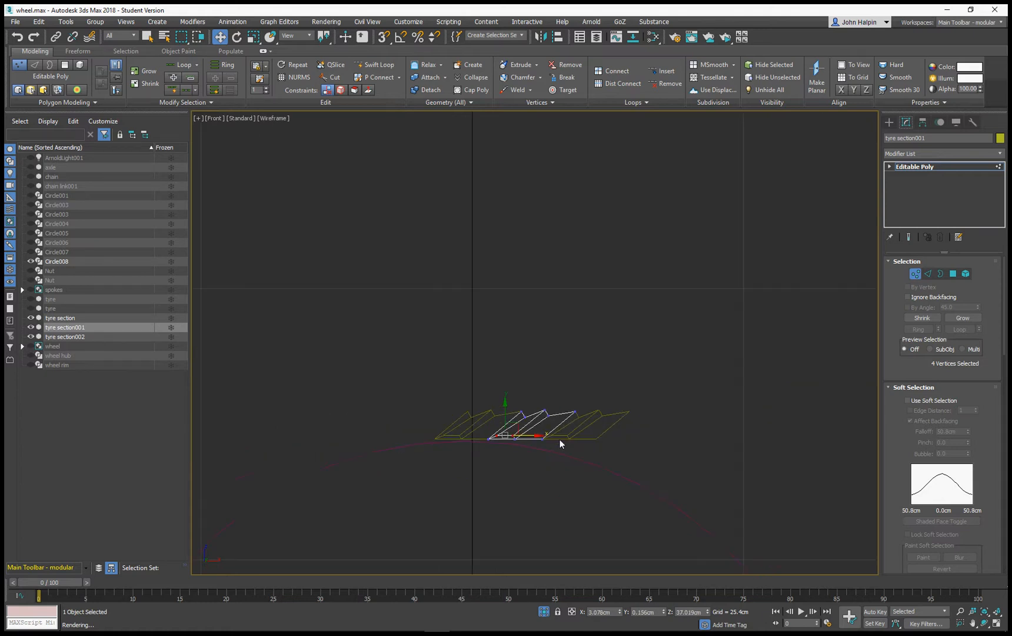
{"action": "key", "text": "p"}
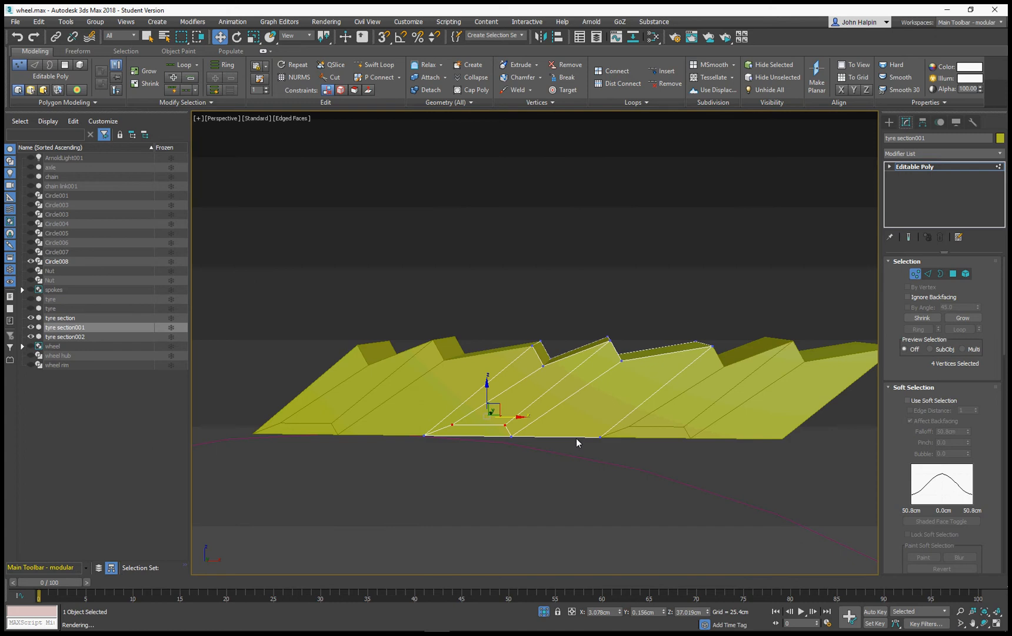
- Connect the five crosswise edges on top of the middle tyre section with one segment, adding a centre line along the tread
{"action": "middle_click_drag", "start_coordinate": [558, 423], "coordinate": [461, 433], "text": "alt"}
{"action": "left_click", "coordinate": [928, 275]}
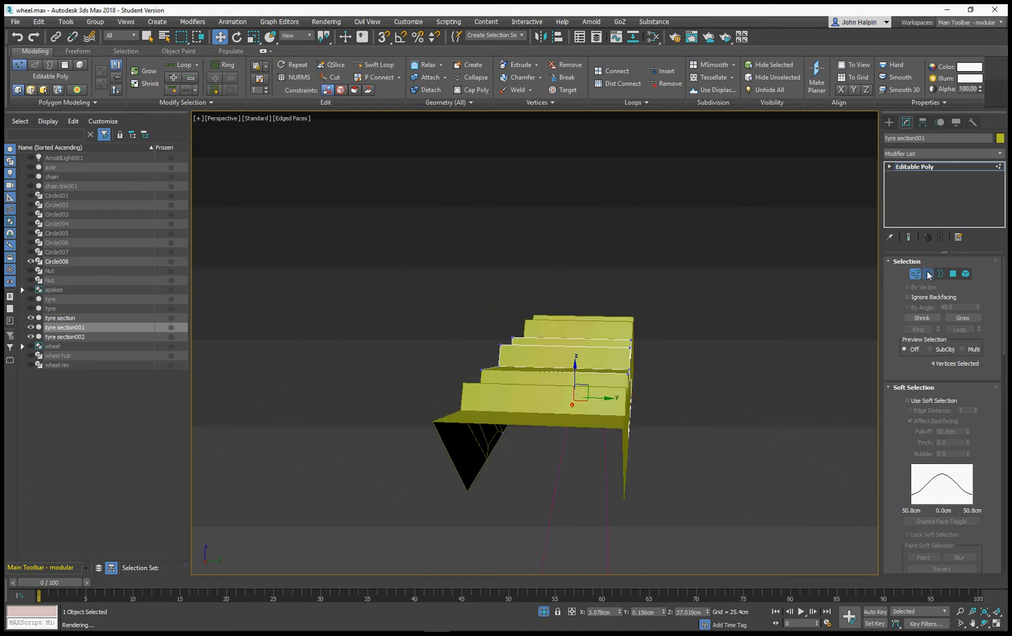
{"action": "left_click_drag", "start_coordinate": [545, 437], "coordinate": [551, 443]}
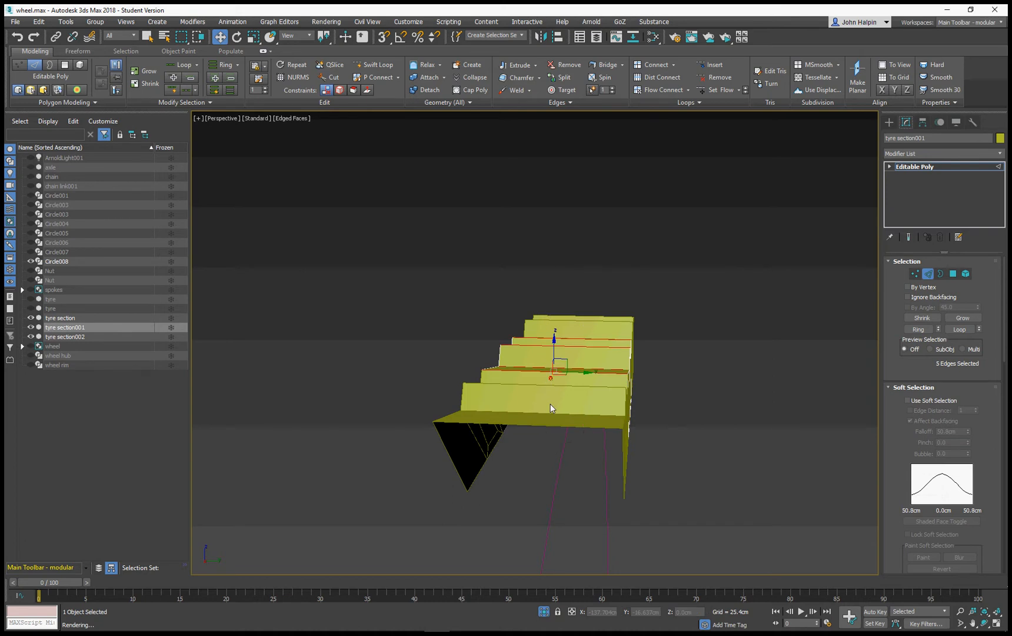
{"action": "right_click", "coordinate": [546, 391]}
{"action": "left_click", "coordinate": [456, 428]}
{"action": "middle_click_drag", "start_coordinate": [529, 430], "coordinate": [554, 412], "text": "alt"}
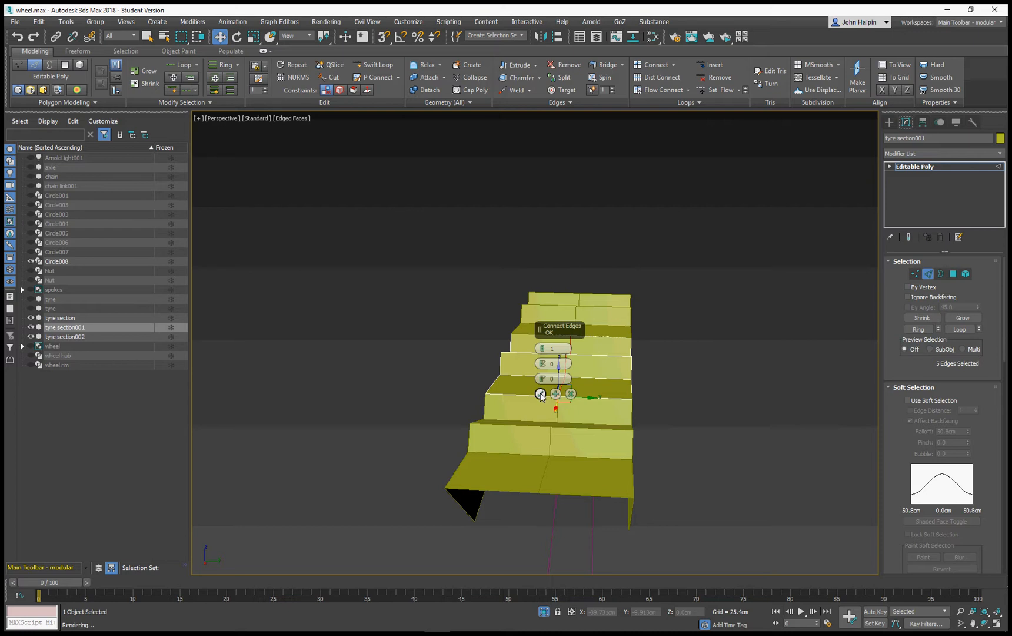
{"action": "left_click", "coordinate": [540, 394]}
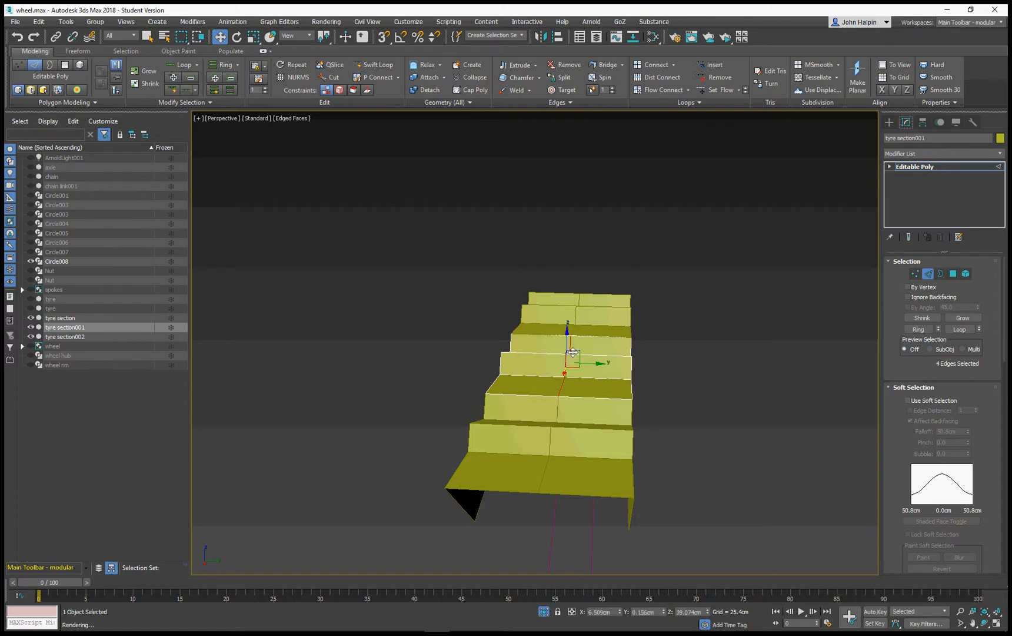
- Raise the four new centre edges about 1 cm along Z to crown the tread, and leave edge editing
{"action": "left_click_drag", "start_coordinate": [565, 343], "coordinate": [566, 318]}
{"action": "middle_click_drag", "start_coordinate": [566, 318], "coordinate": [724, 364], "text": "alt"}
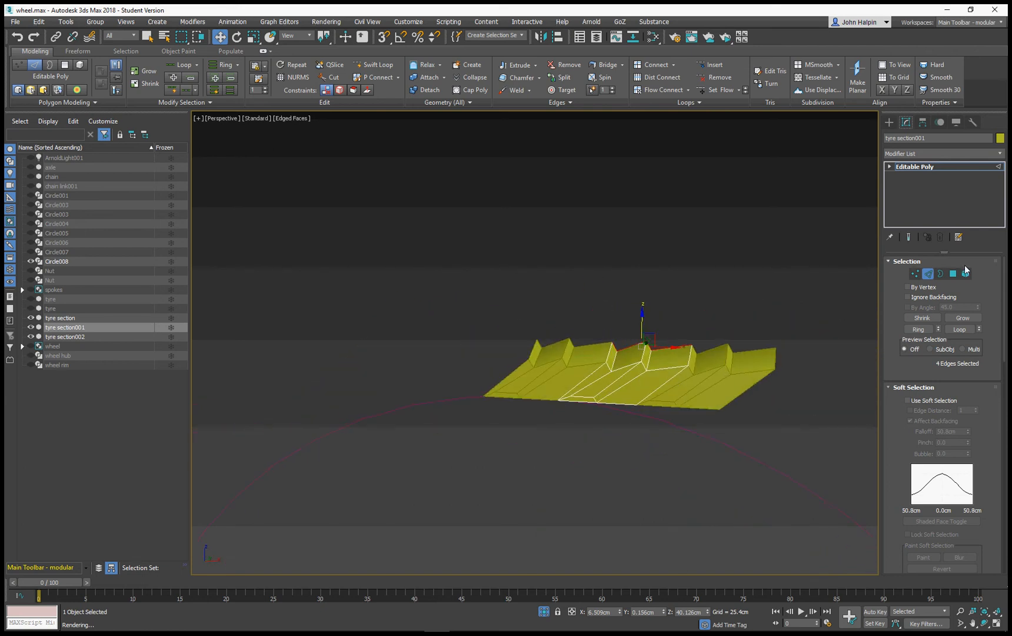
{"action": "left_click", "coordinate": [928, 276]}
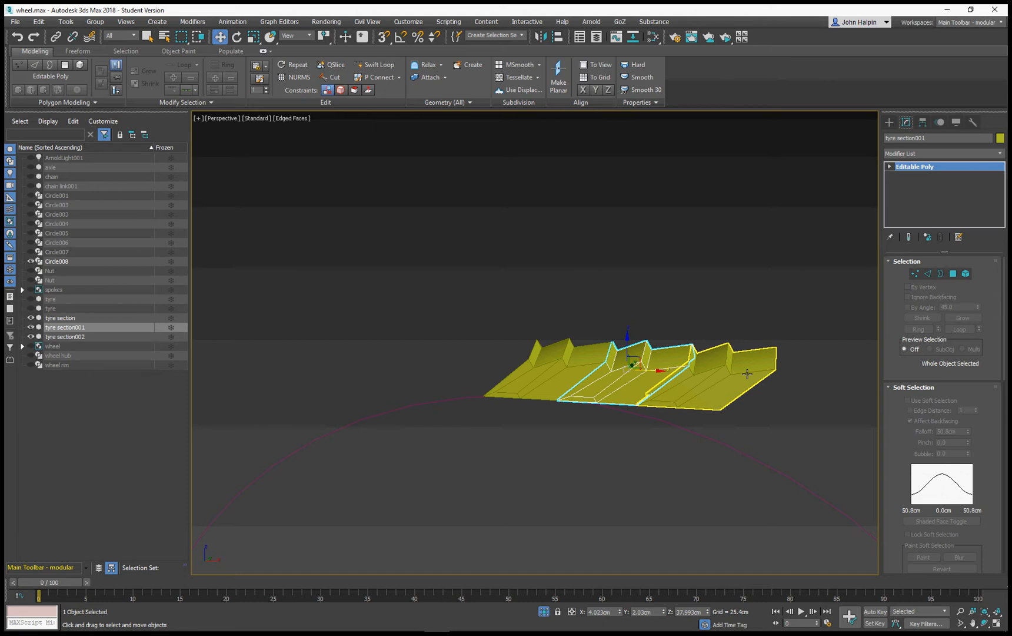
- Delete the two outer instances, tyre section002 and tyre section, keeping only the middle section
{"action": "left_click", "coordinate": [747, 375]}
{"action": "key", "text": "Delete"}
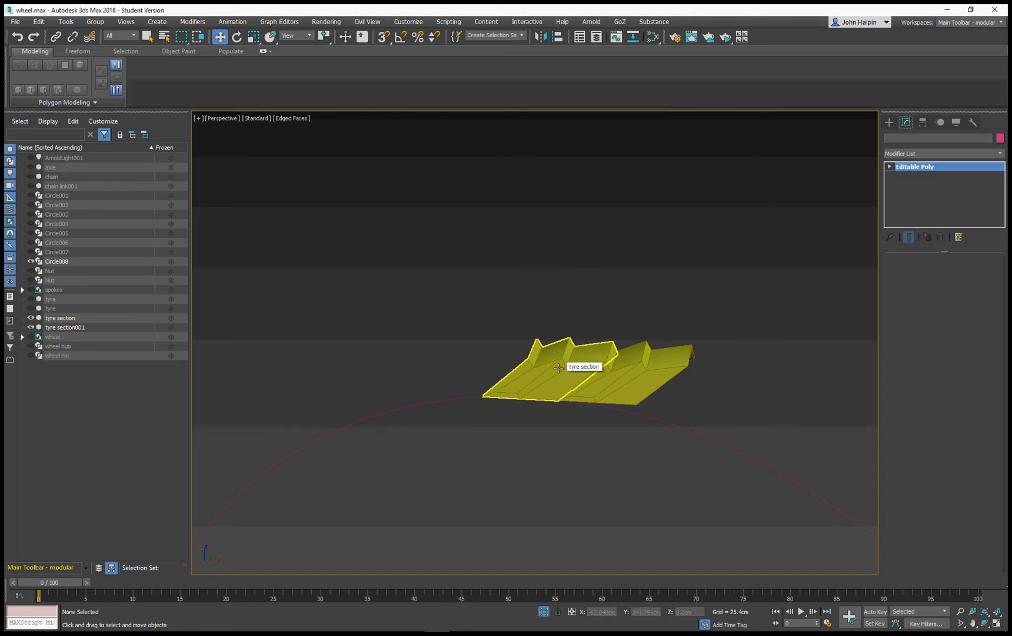
{"action": "left_click", "coordinate": [559, 368]}
{"action": "key", "text": "Delete"}
- Clone the 35 cm radius circle along X in the Front view as two instances spaced about 70 cm apart
{"action": "scroll", "coordinate": [620, 372], "scroll_direction": "down", "scroll_amount": 4}
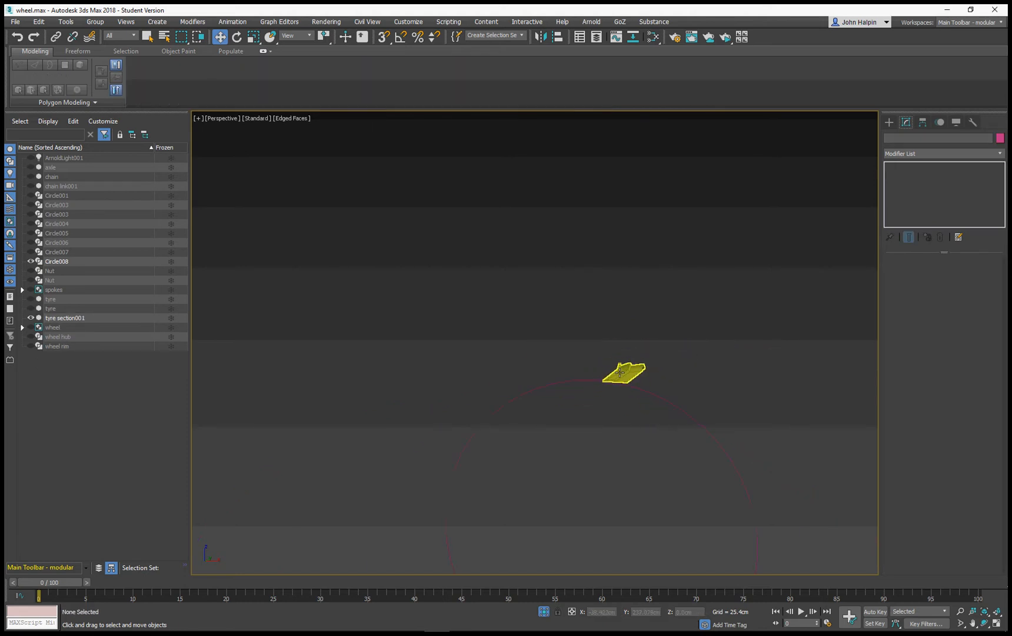
{"action": "scroll", "coordinate": [620, 372], "scroll_direction": "down", "scroll_amount": 6}
{"action": "key", "text": "alt+w"}
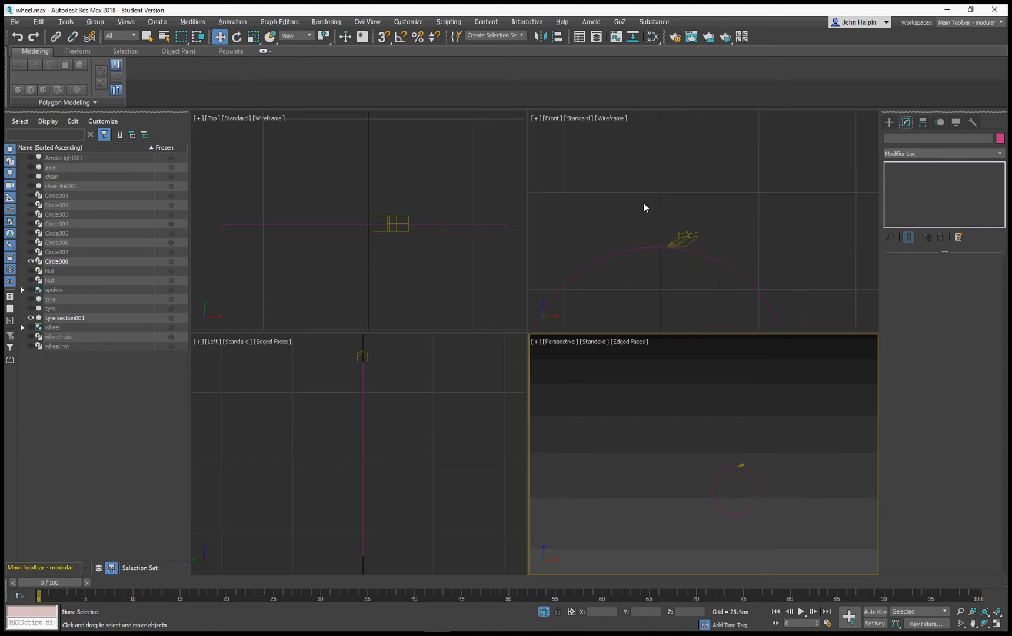
{"action": "left_click", "coordinate": [636, 208]}
{"action": "scroll", "coordinate": [639, 218], "scroll_direction": "down", "scroll_amount": 3}
{"action": "middle_click_drag", "start_coordinate": [633, 212], "coordinate": [616, 171]}
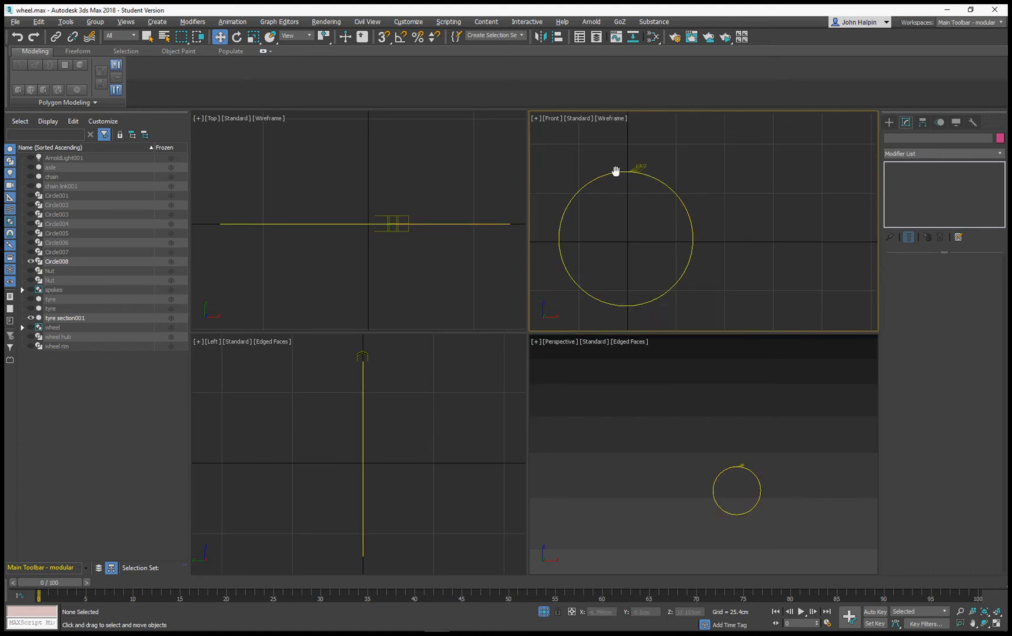
{"action": "left_click", "coordinate": [690, 225]}
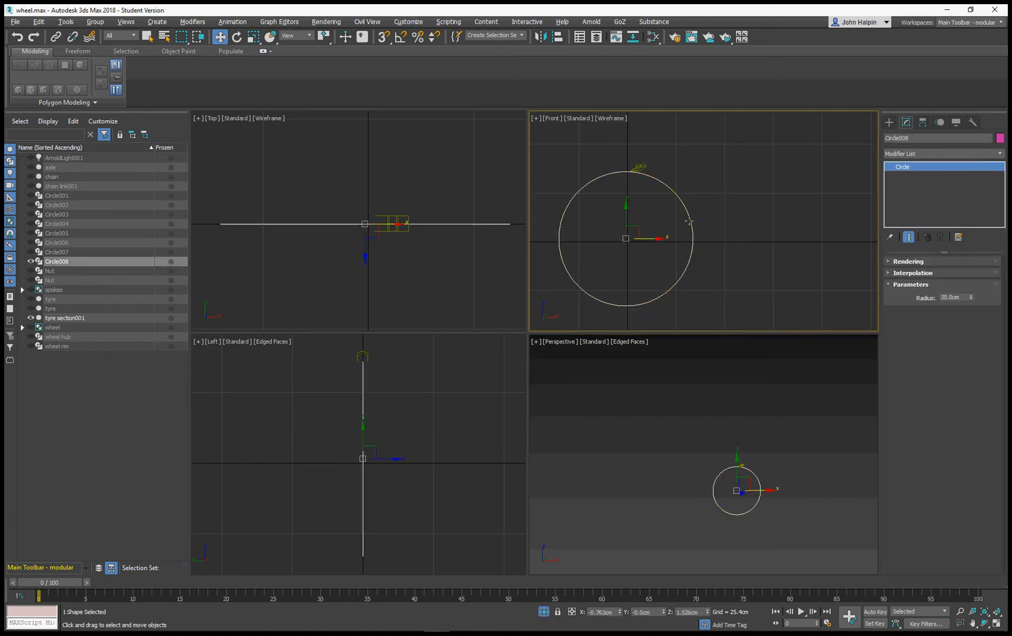
{"action": "left_click_drag", "start_coordinate": [649, 236], "coordinate": [784, 238]}
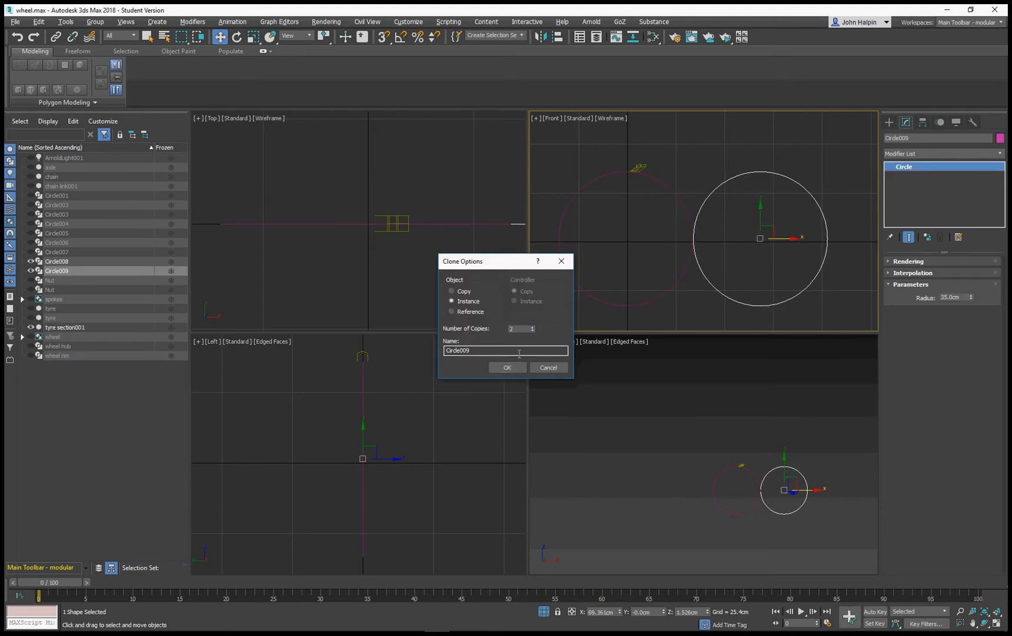
{"action": "left_click", "coordinate": [508, 367]}
- Move the remaining tyre section along X to about -32.9 cm, above the first circle's outermost point, and enable 3D snapping
{"action": "scroll", "coordinate": [739, 226], "scroll_direction": "down", "scroll_amount": 4}
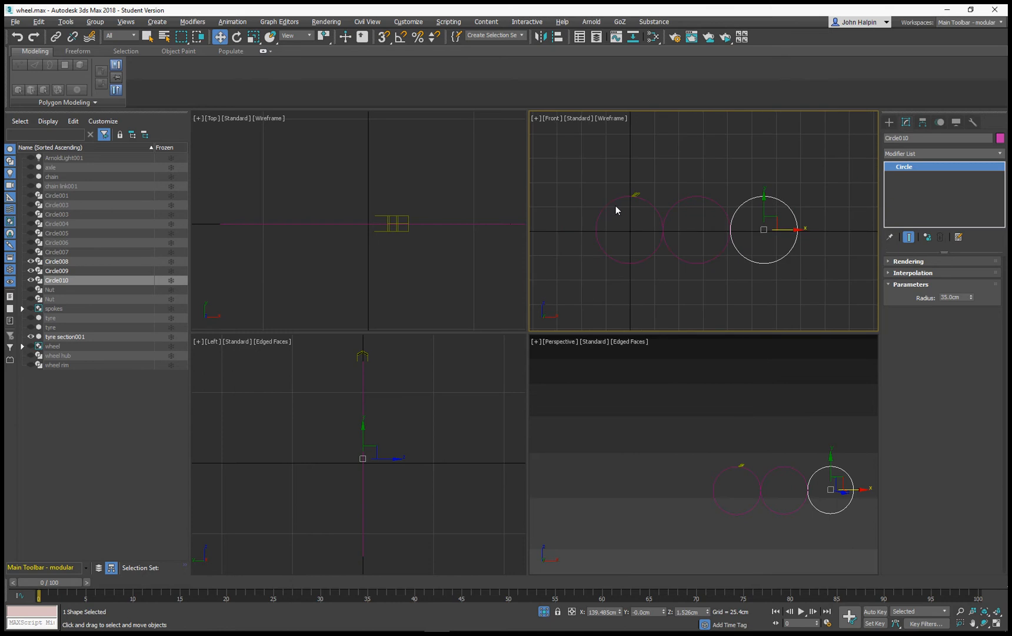
{"action": "scroll", "coordinate": [616, 210], "scroll_direction": "up", "scroll_amount": 2}
{"action": "key", "text": "alt+w"}
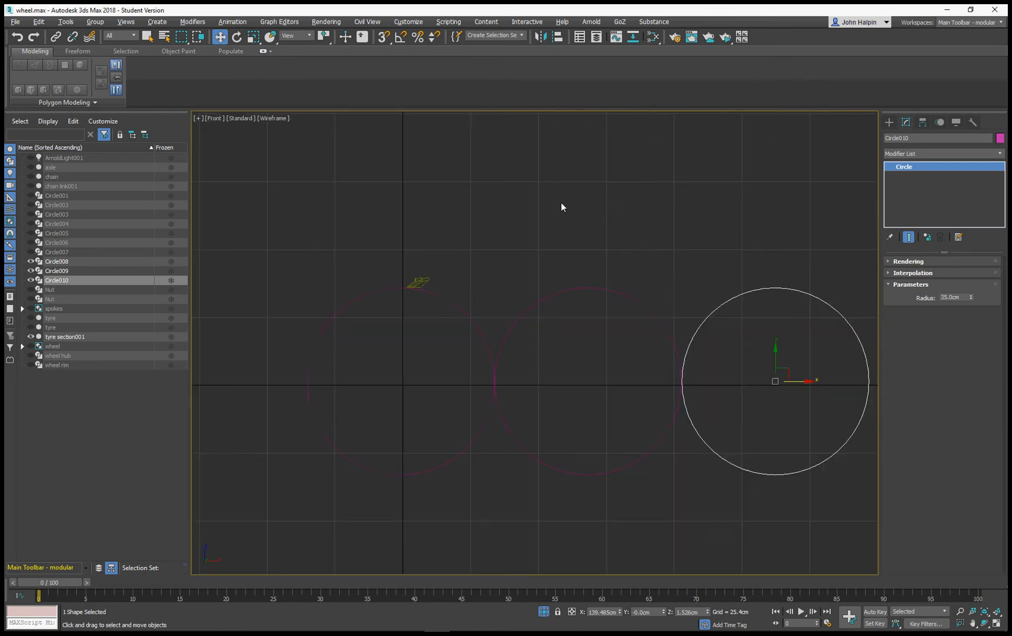
{"action": "left_click", "coordinate": [419, 282]}
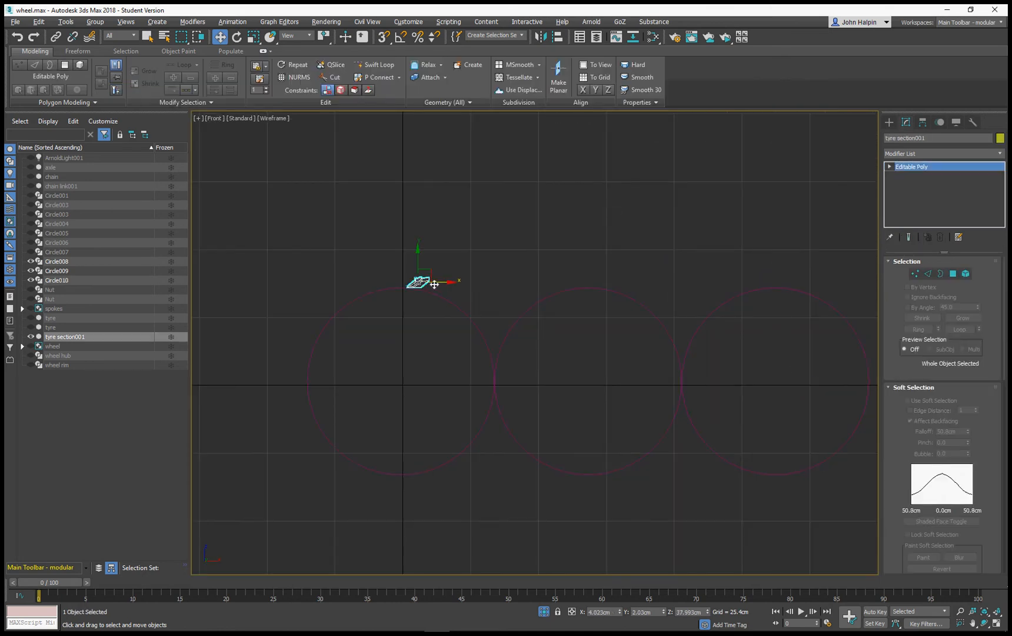
{"action": "left_click_drag", "start_coordinate": [433, 283], "coordinate": [339, 290]}
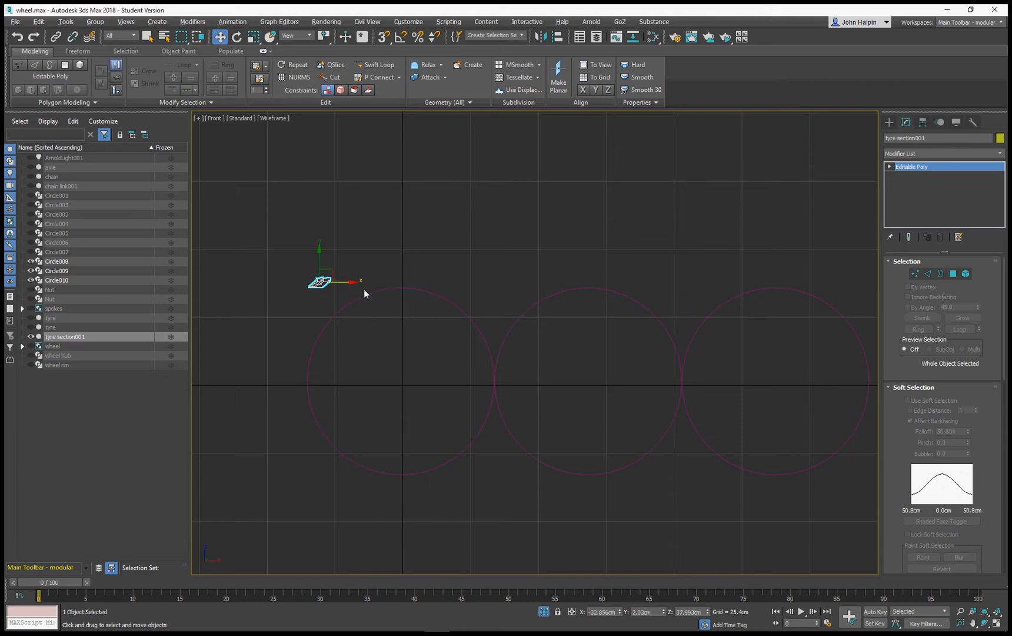
{"action": "scroll", "coordinate": [339, 287], "scroll_direction": "up", "scroll_amount": 3}
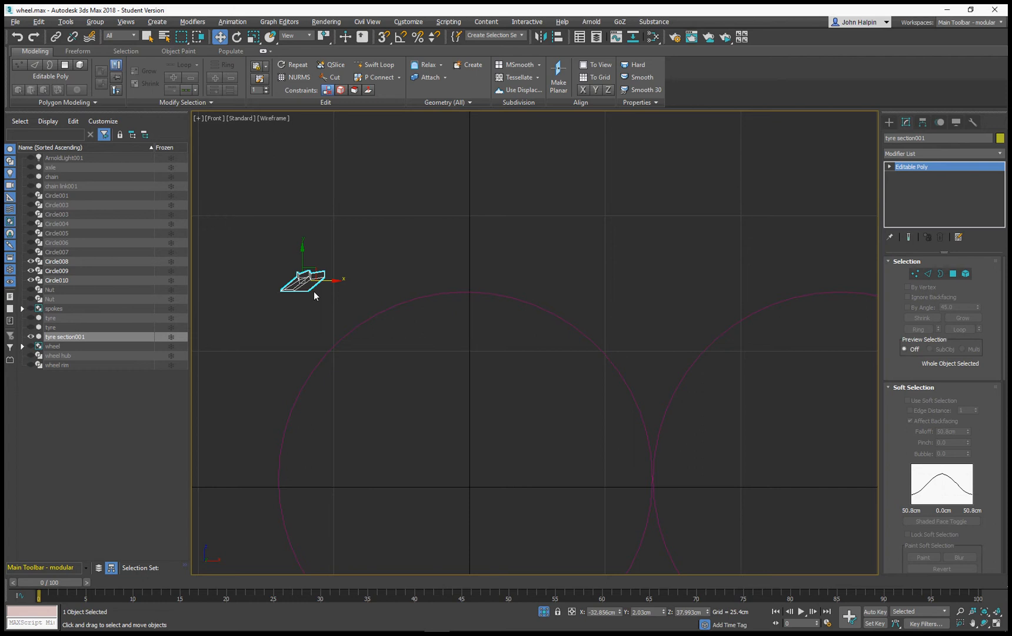
{"action": "scroll", "coordinate": [314, 291], "scroll_direction": "up", "scroll_amount": 2}
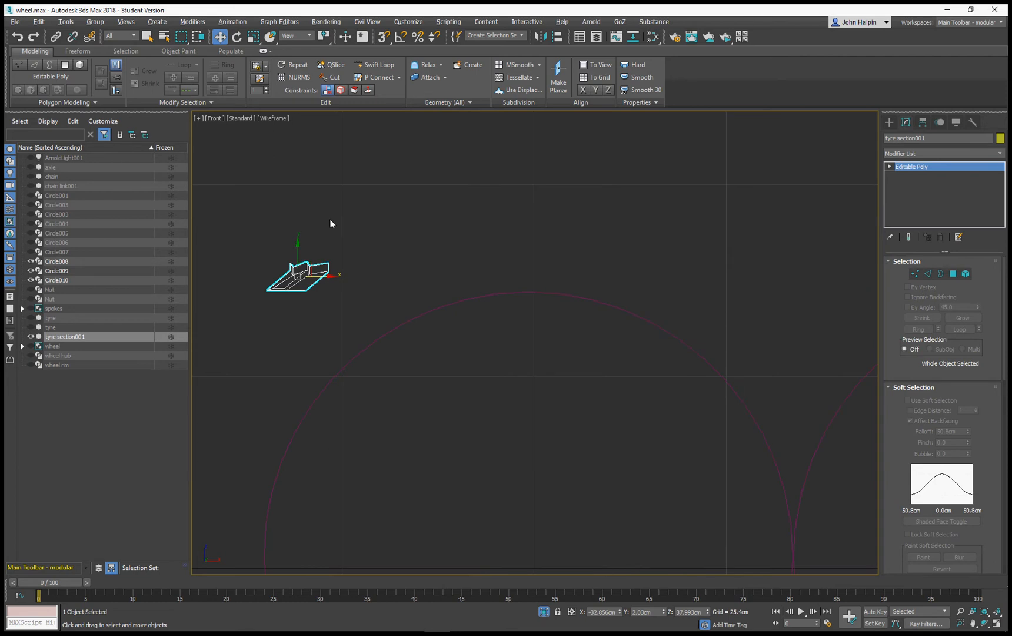
{"action": "key", "text": "s"}
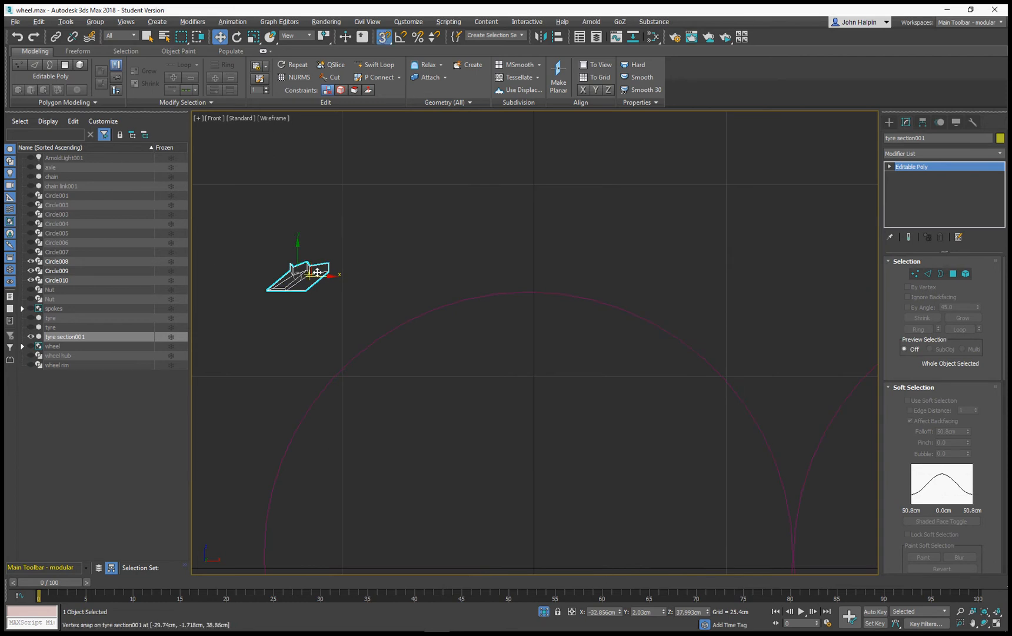
- Clone the tyre section end to end along X with vertex snapping as 40 copies, and turn off snapping
{"action": "scroll", "coordinate": [317, 273], "scroll_direction": "up", "scroll_amount": 2}
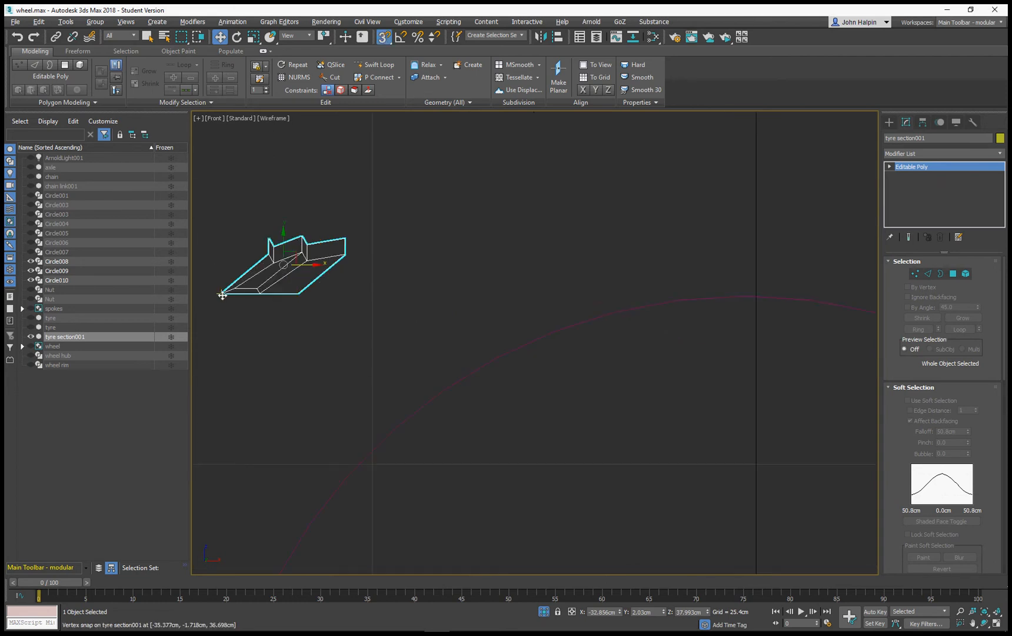
{"action": "mouse_move", "coordinate": [221, 295]}
{"action": "left_mouse_down", "text": "shift"}
{"action": "mouse_move", "coordinate": [319, 292]}
{"action": "mouse_move", "coordinate": [305, 292]}
{"action": "left_mouse_up", "text": "shift"}
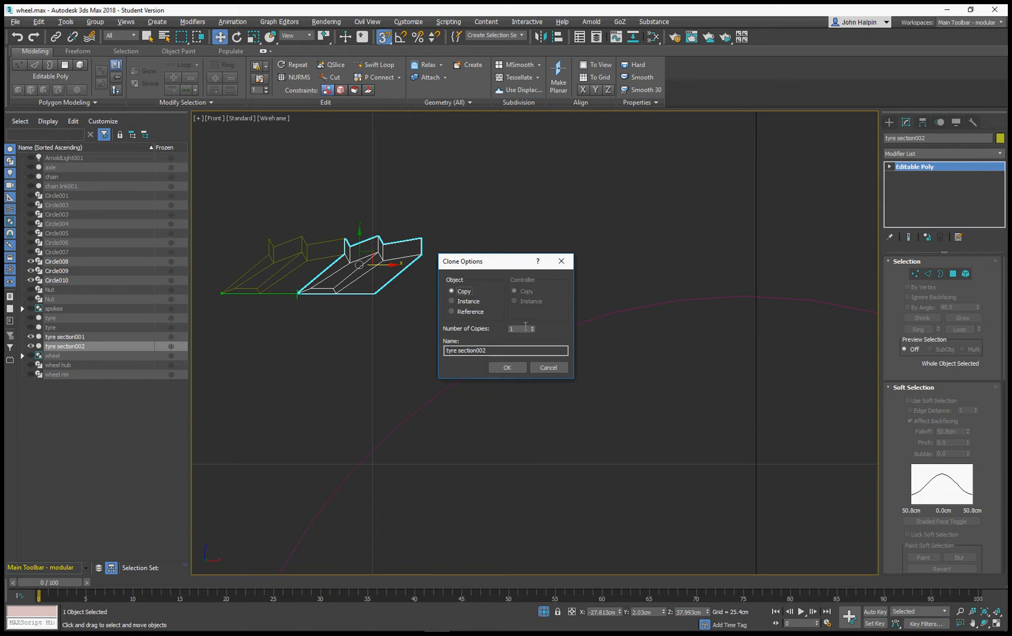
{"action": "left_click", "coordinate": [512, 328]}
{"action": "left_click", "coordinate": [508, 367]}
{"action": "scroll", "coordinate": [509, 359], "scroll_direction": "down", "scroll_amount": 10}
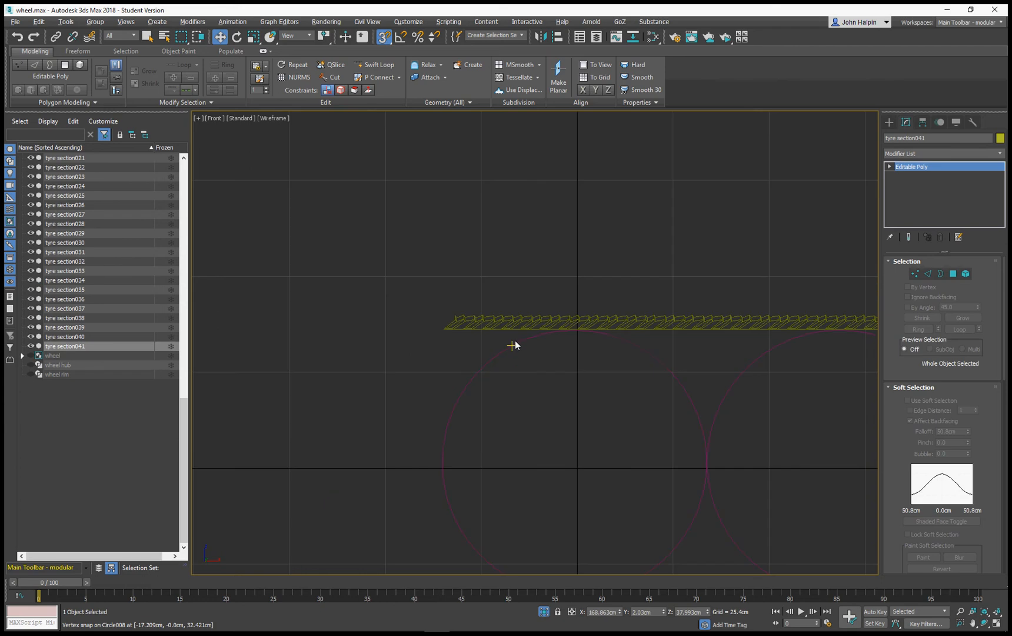
{"action": "scroll", "coordinate": [416, 325], "scroll_direction": "down", "scroll_amount": 3}
{"action": "scroll", "coordinate": [481, 368], "scroll_direction": "up", "scroll_amount": 2}
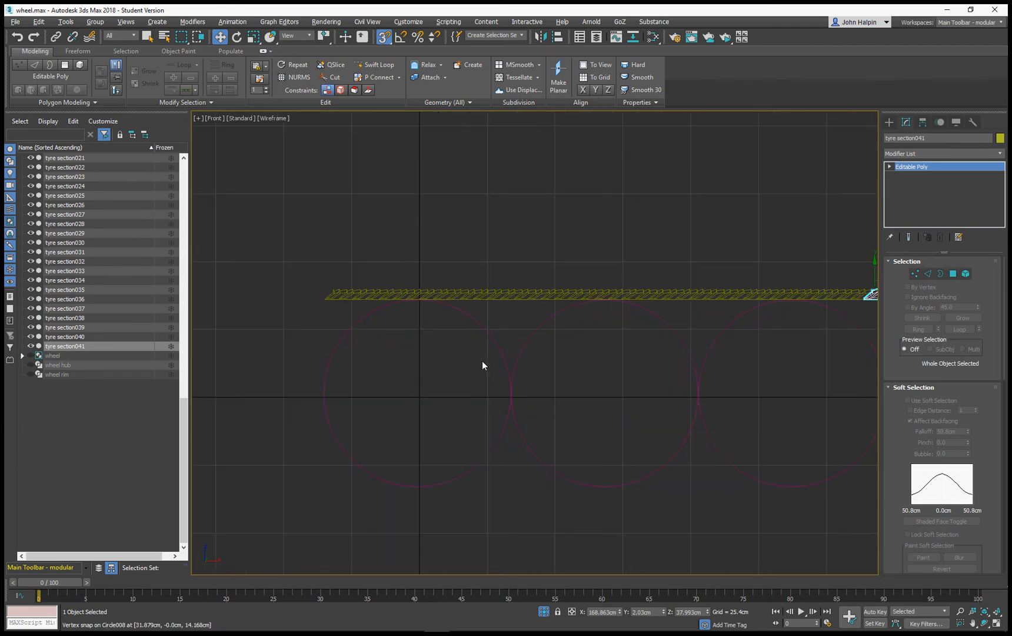
{"action": "key", "text": "s"}
- Attach tyre section002 through tyre section041 to the first section to form one continuous tread strip
{"action": "middle_click_drag", "start_coordinate": [336, 313], "coordinate": [284, 288]}
{"action": "scroll", "coordinate": [283, 288], "scroll_direction": "up", "scroll_amount": 3}
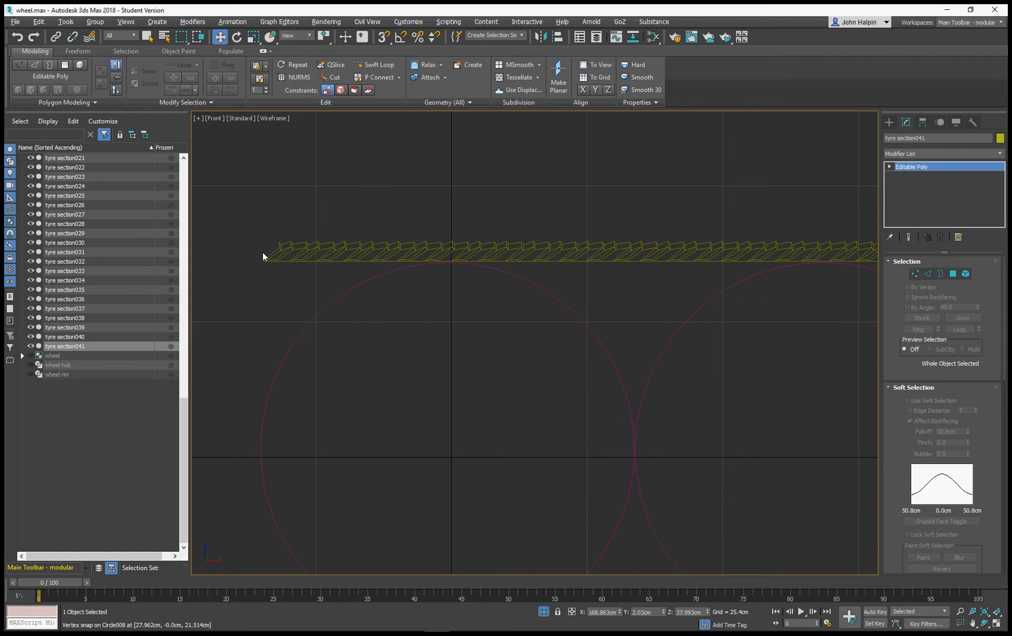
{"action": "left_click", "coordinate": [268, 256]}
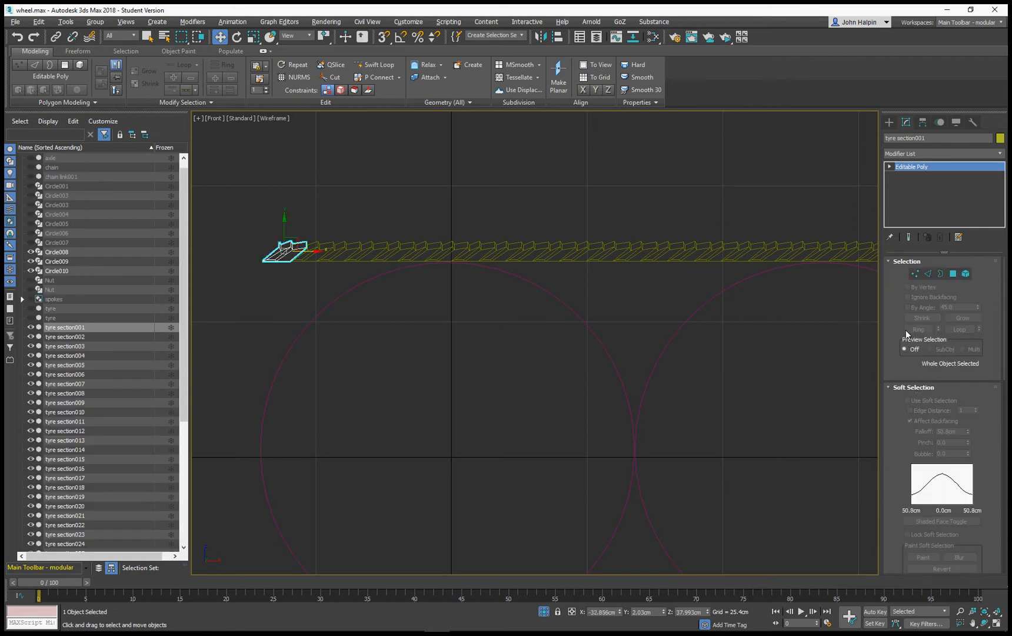
{"action": "scroll", "coordinate": [898, 332], "scroll_direction": "down", "scroll_amount": 5}
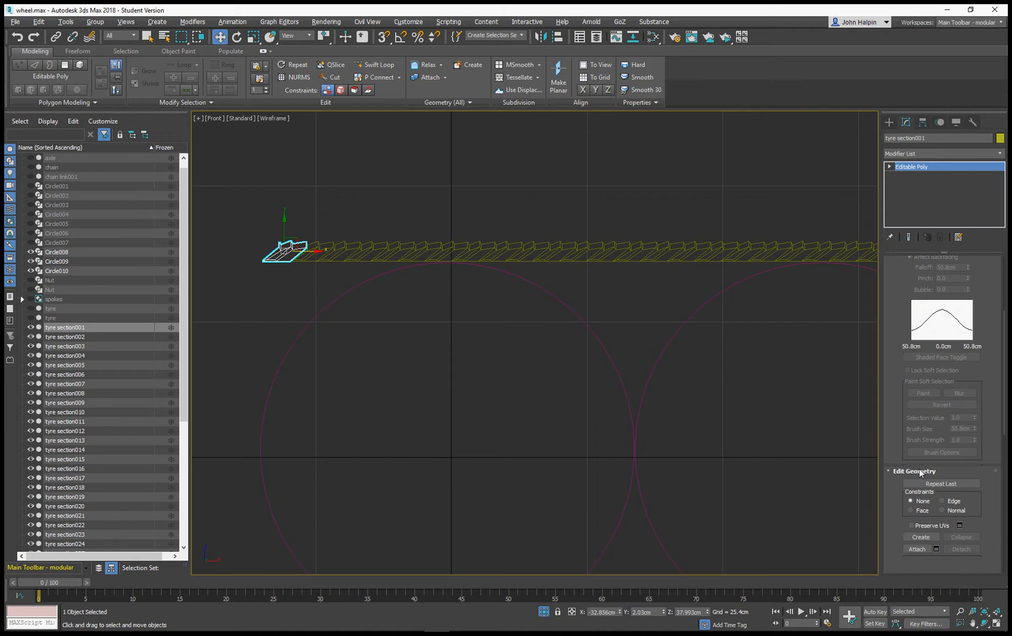
{"action": "left_click", "coordinate": [936, 548]}
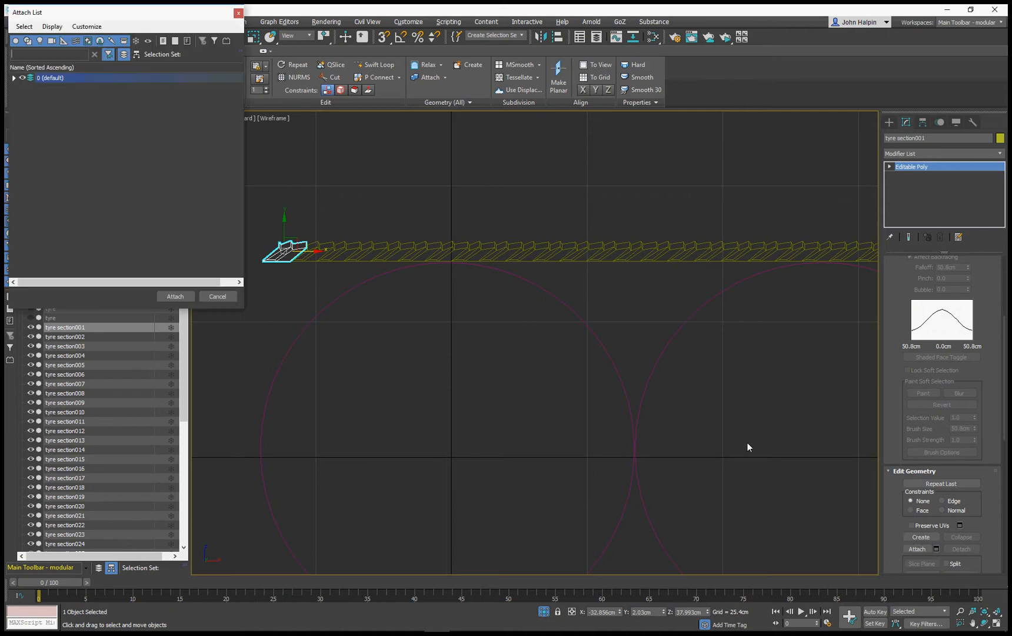
{"action": "left_click", "coordinate": [15, 79]}
{"action": "scroll", "coordinate": [106, 173], "scroll_direction": "down", "scroll_amount": 5}
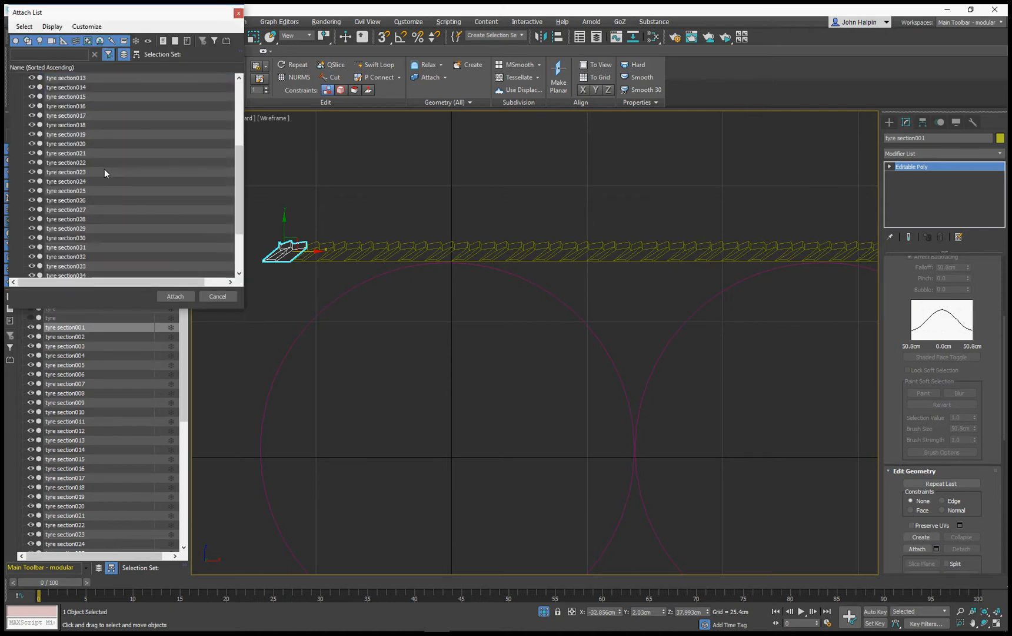
{"action": "scroll", "coordinate": [105, 172], "scroll_direction": "down", "scroll_amount": 3}
{"action": "left_click", "coordinate": [65, 263], "text": "shift"}
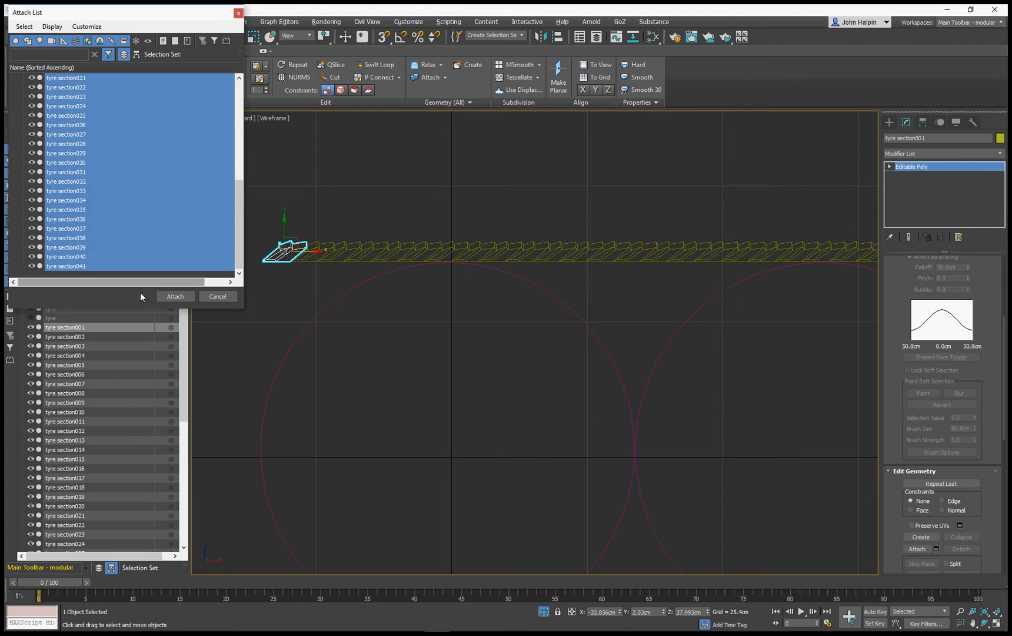
{"action": "left_click", "coordinate": [174, 296]}
{"action": "middle_click_drag", "start_coordinate": [390, 252], "coordinate": [350, 281]}
{"action": "middle_click_drag", "start_coordinate": [553, 263], "coordinate": [373, 298]}
{"action": "scroll", "coordinate": [403, 303], "scroll_direction": "down", "scroll_amount": 3}
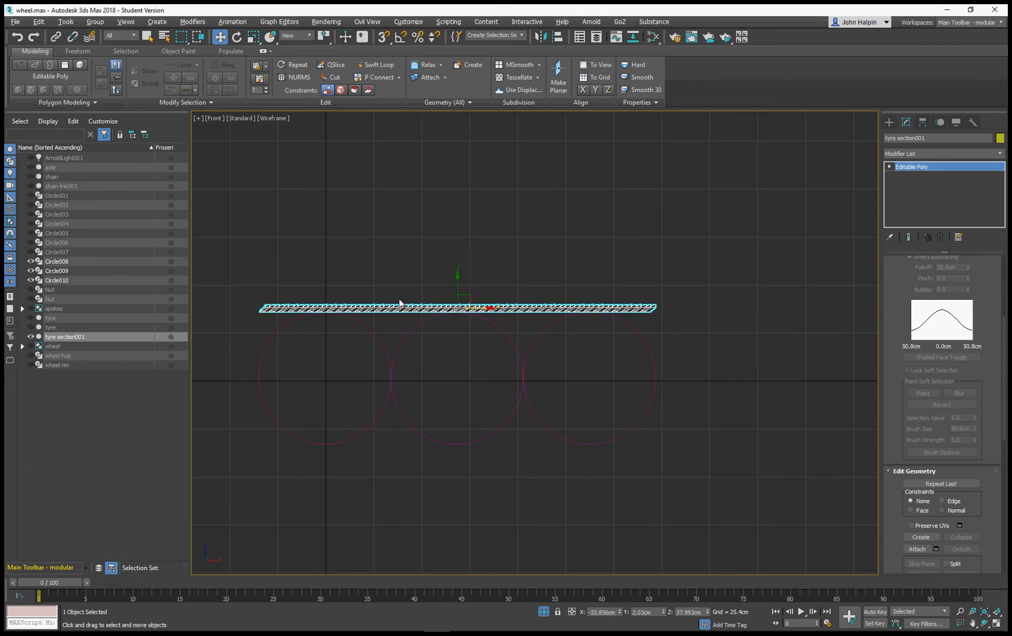
- Examine the selected vertex count at a joint between two tread sections to check for unwelded duplicates
{"action": "scroll", "coordinate": [400, 302], "scroll_direction": "up", "scroll_amount": 2}
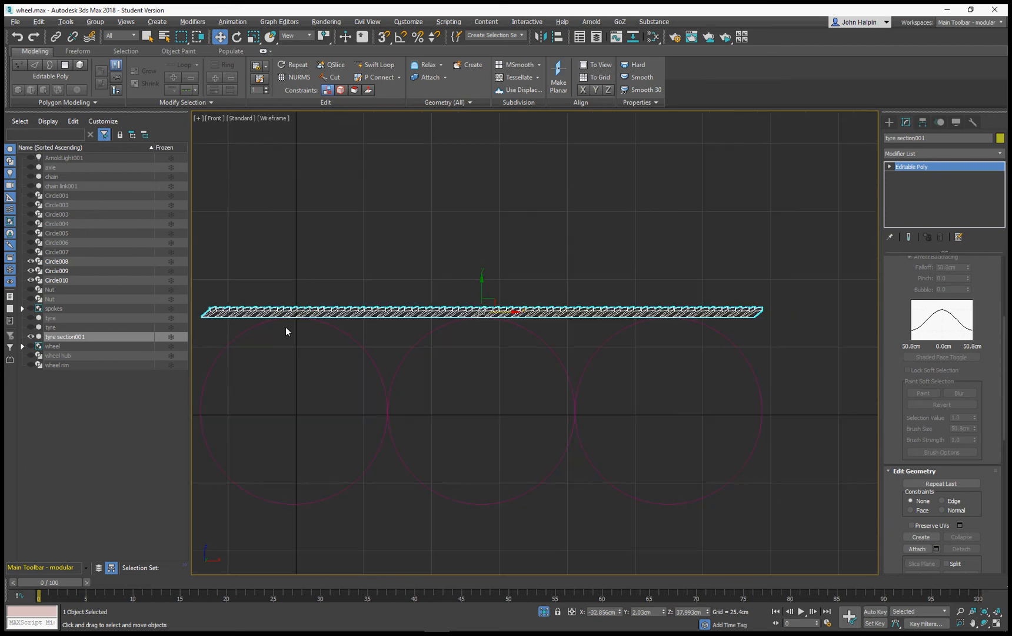
{"action": "middle_click_drag", "start_coordinate": [287, 332], "coordinate": [504, 280]}
{"action": "scroll", "coordinate": [404, 323], "scroll_direction": "up", "scroll_amount": 3}
{"action": "scroll", "coordinate": [405, 323], "scroll_direction": "up", "scroll_amount": 2}
{"action": "scroll", "coordinate": [404, 296], "scroll_direction": "up", "scroll_amount": 2}
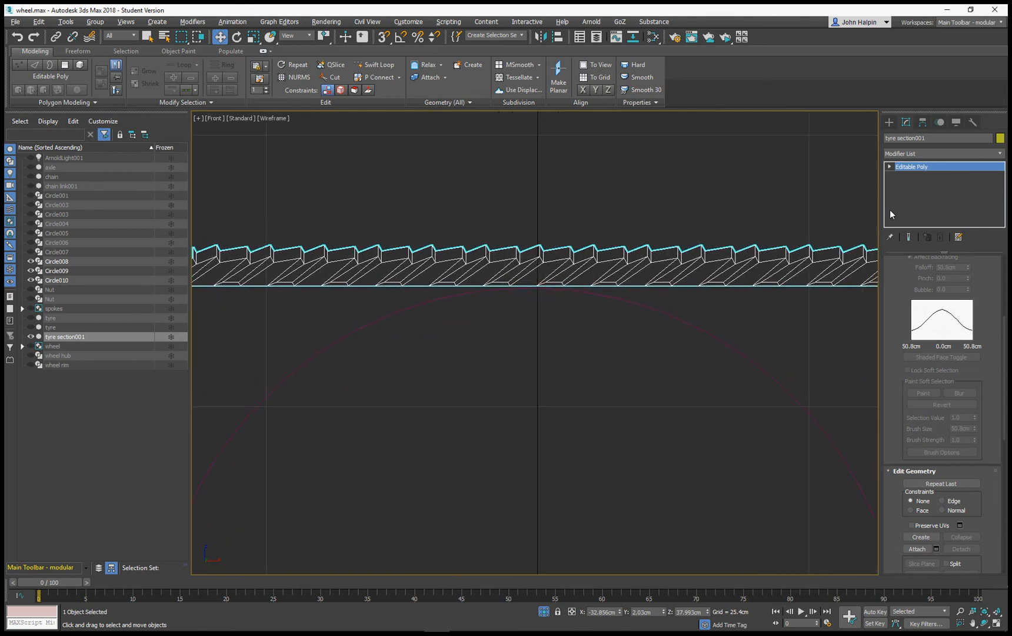
{"action": "left_click", "coordinate": [889, 167]}
{"action": "left_click", "coordinate": [909, 176]}
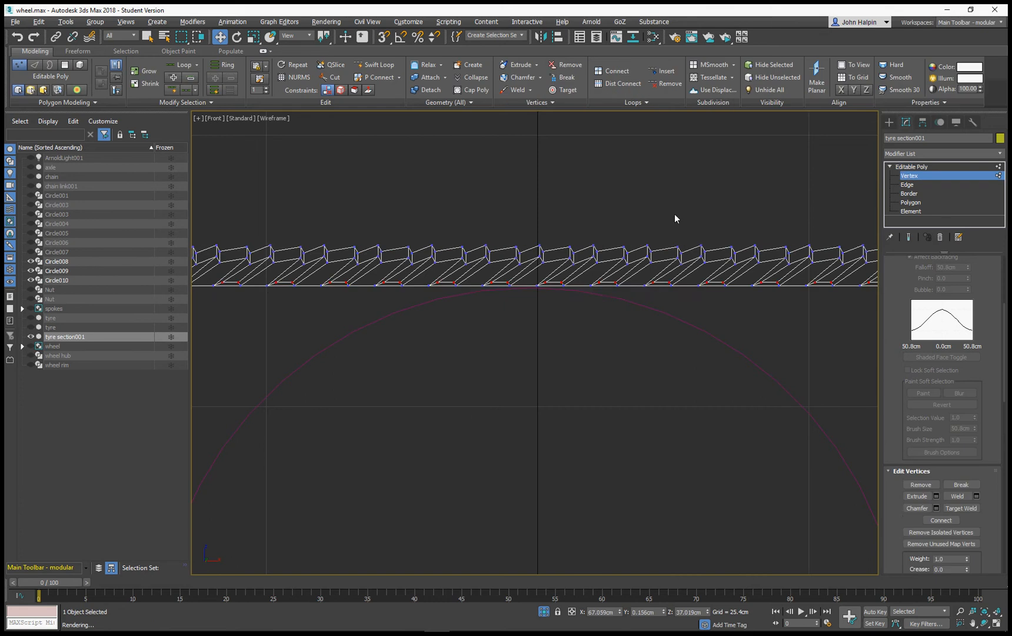
{"action": "scroll", "coordinate": [592, 306], "scroll_direction": "up", "scroll_amount": 6}
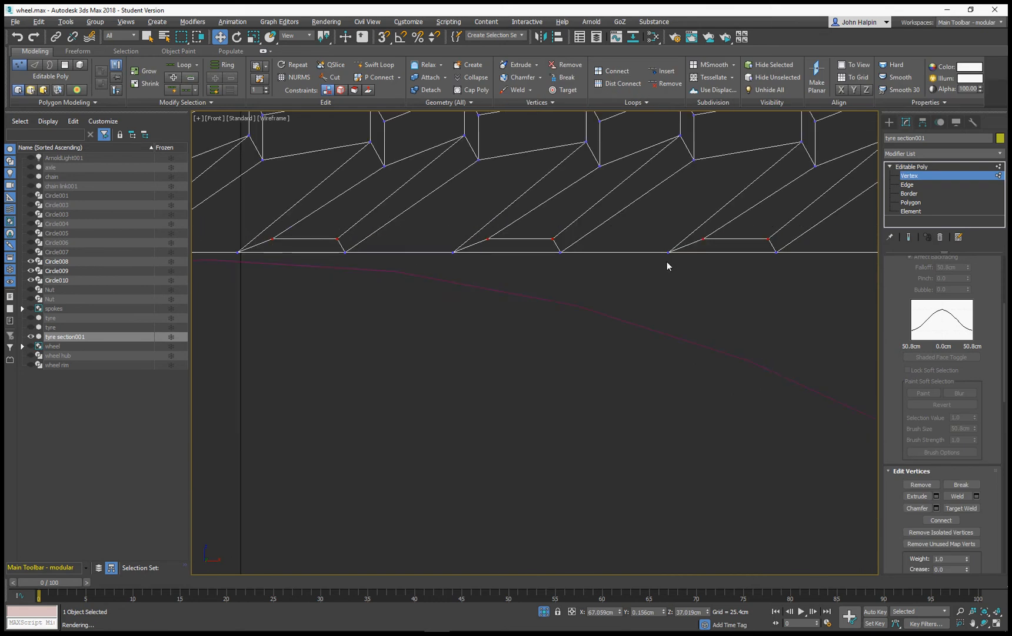
{"action": "scroll", "coordinate": [667, 264], "scroll_direction": "up", "scroll_amount": 2}
{"action": "scroll", "coordinate": [677, 253], "scroll_direction": "down", "scroll_amount": 3}
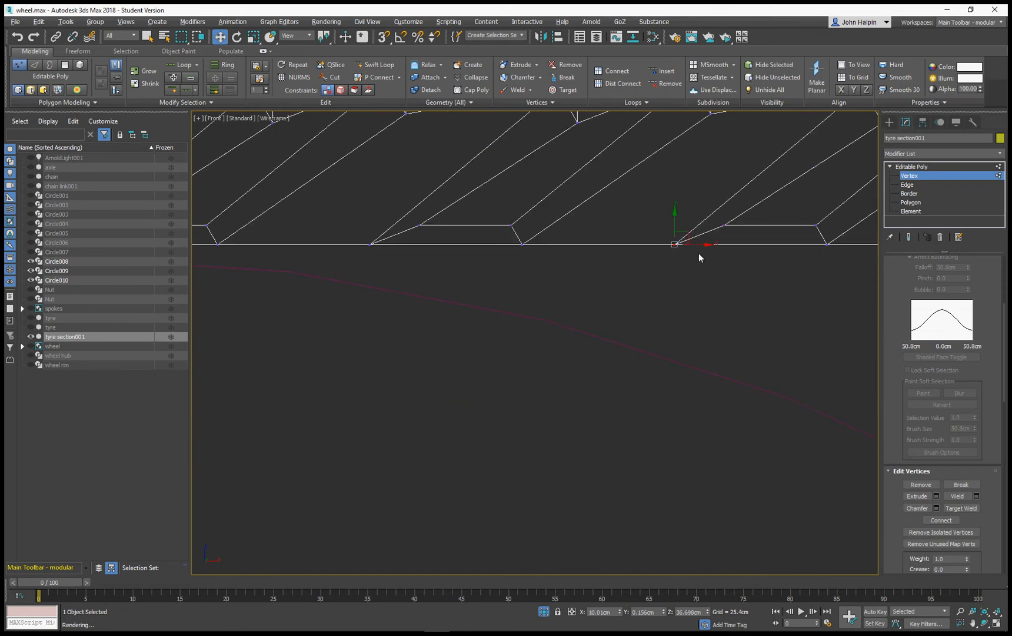
{"action": "scroll", "coordinate": [931, 374], "scroll_direction": "up", "scroll_amount": 5}
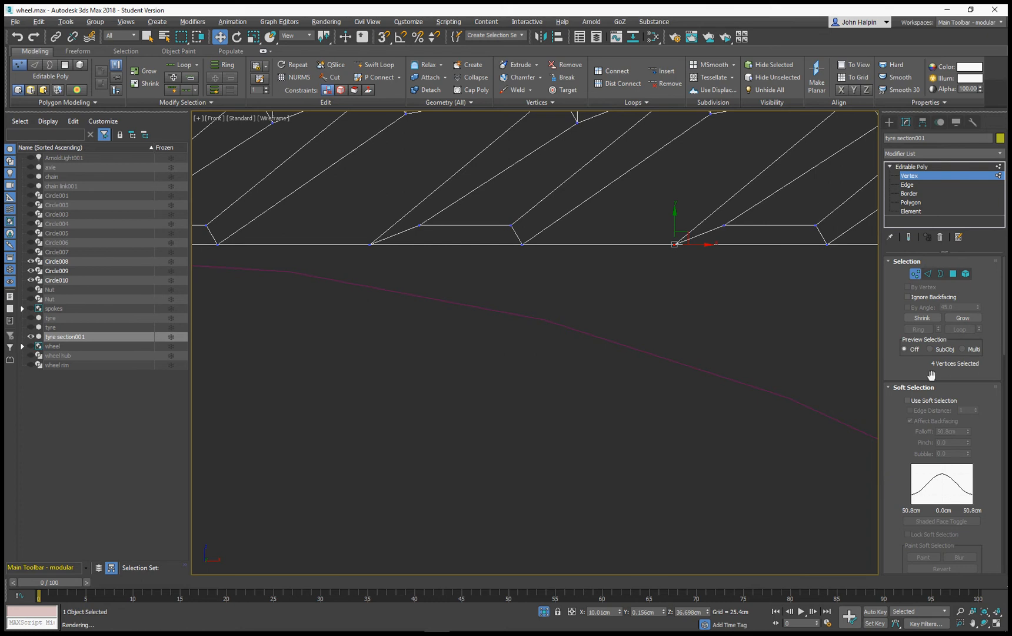
{"action": "scroll", "coordinate": [651, 269], "scroll_direction": "up", "scroll_amount": 3}
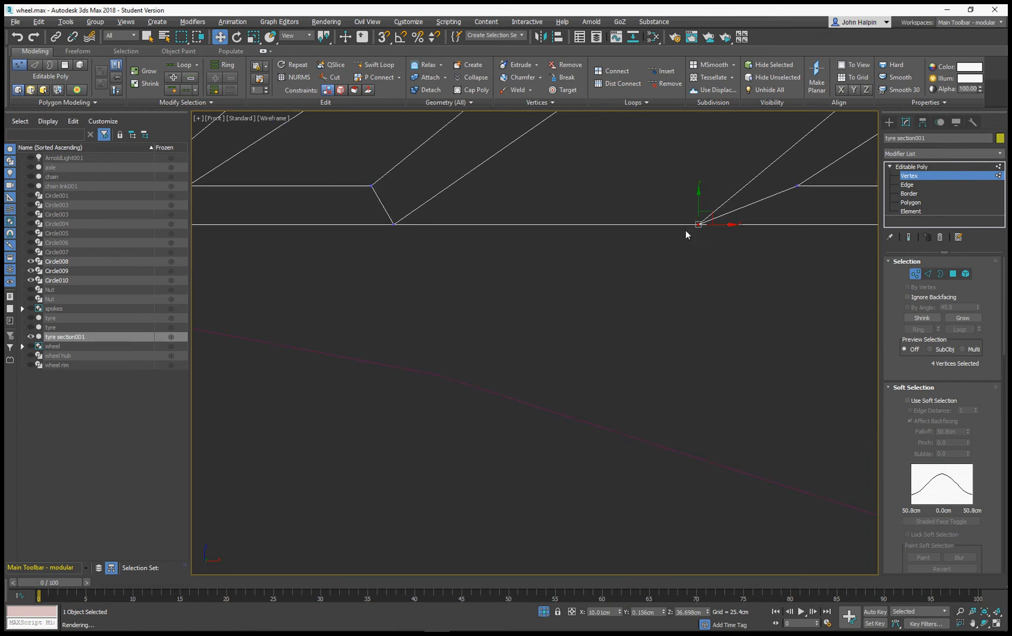
{"action": "middle_click_drag", "start_coordinate": [687, 233], "coordinate": [599, 271]}
{"action": "scroll", "coordinate": [600, 271], "scroll_direction": "down", "scroll_amount": 6}
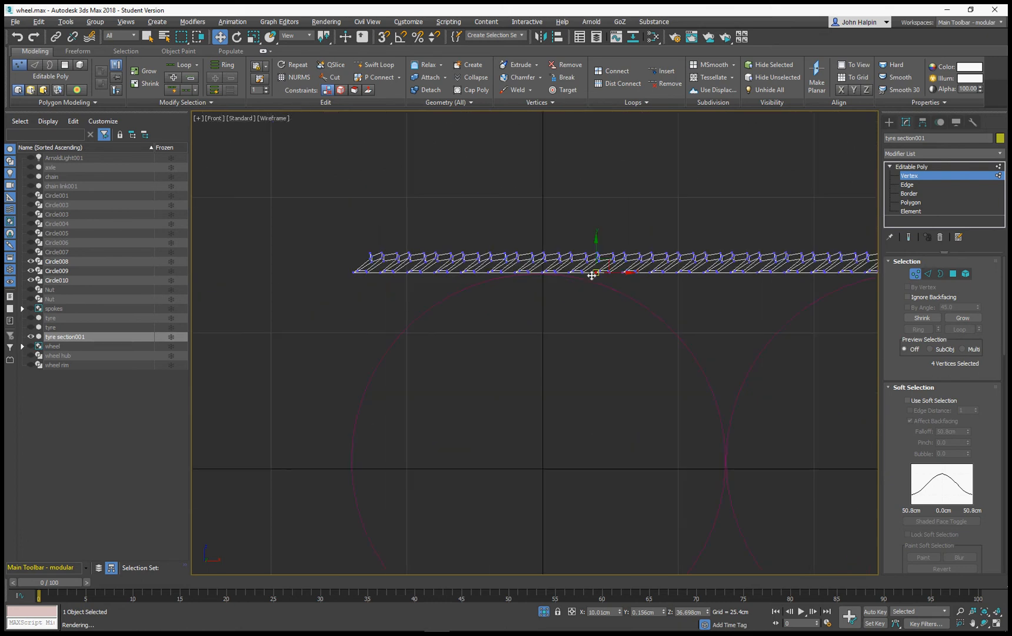
- Select all vertices of the tread strip, weld the coincident ones at the joints, and leave vertex editing
{"action": "key", "text": "ctrl+a"}
{"action": "scroll", "coordinate": [590, 304], "scroll_direction": "up", "scroll_amount": 6}
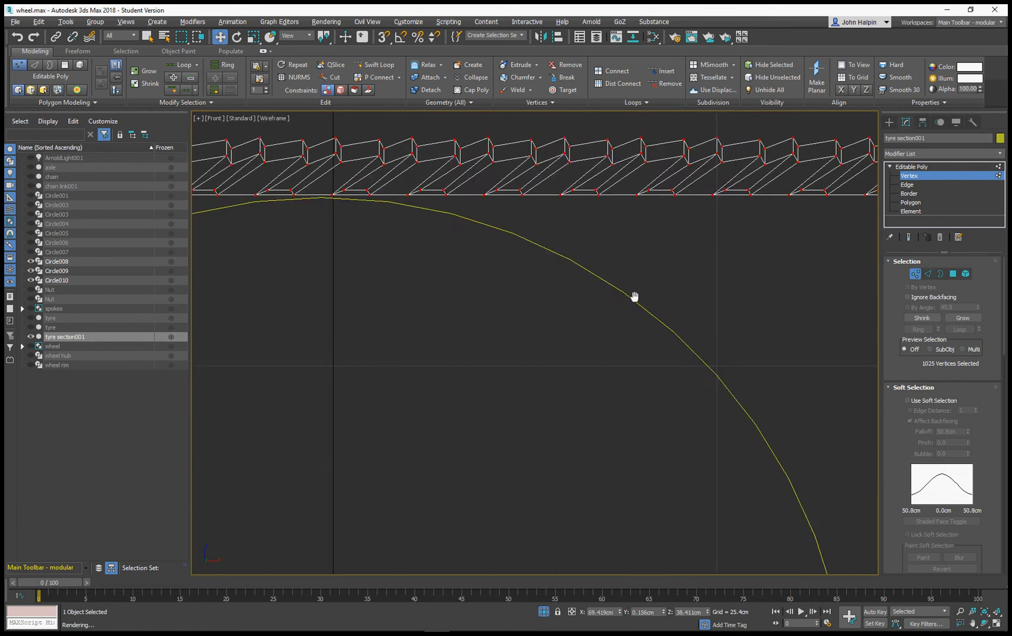
{"action": "scroll", "coordinate": [623, 257], "scroll_direction": "down", "scroll_amount": 1}
{"action": "right_click", "coordinate": [601, 232]}
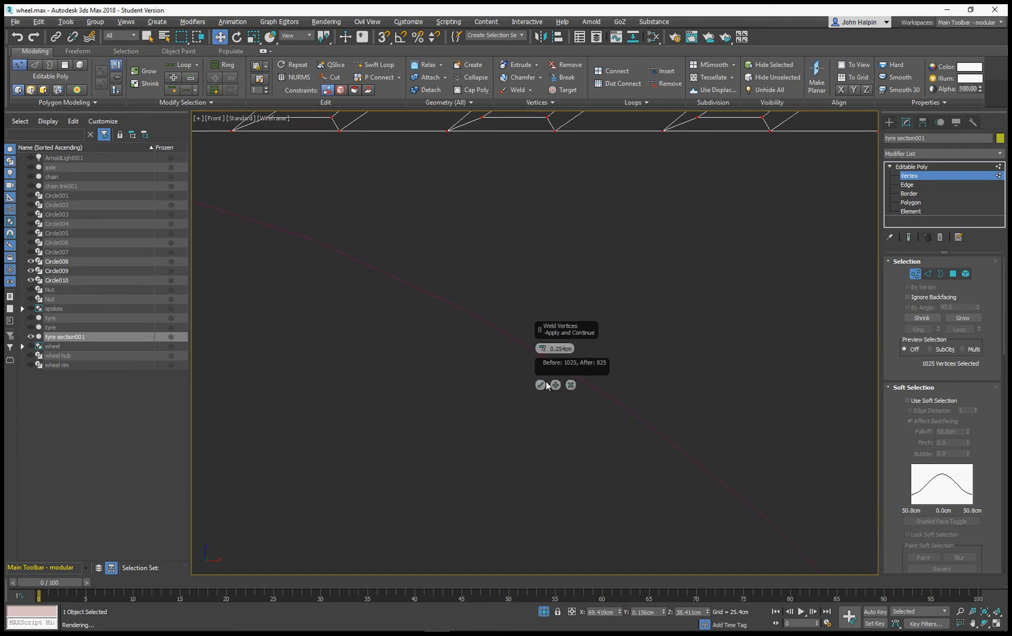
{"action": "middle_click_drag", "start_coordinate": [493, 259], "coordinate": [494, 435]}
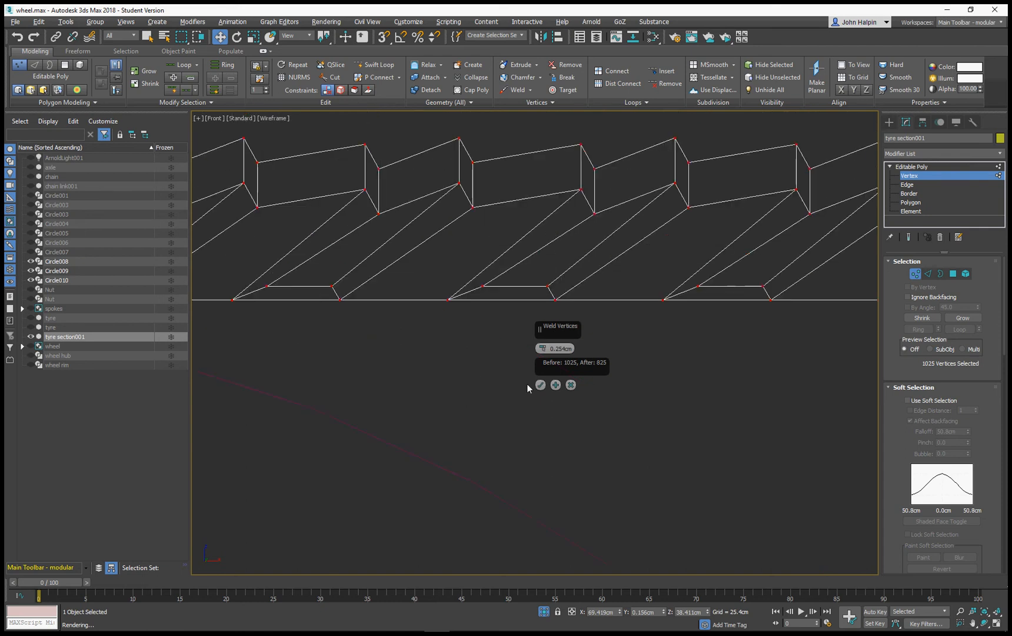
{"action": "left_click_drag", "start_coordinate": [541, 349], "coordinate": [542, 366]}
{"action": "left_click_drag", "start_coordinate": [542, 349], "coordinate": [542, 344]}
{"action": "left_click", "coordinate": [541, 385]}
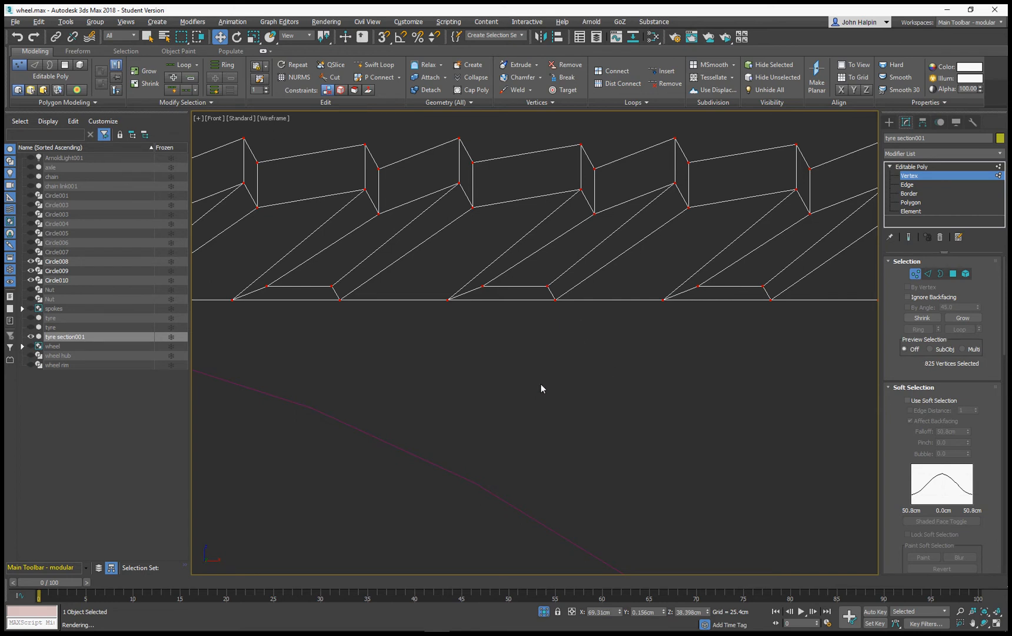
{"action": "scroll", "coordinate": [533, 328], "scroll_direction": "up", "scroll_amount": 2}
{"action": "scroll", "coordinate": [527, 326], "scroll_direction": "down", "scroll_amount": 4}
{"action": "scroll", "coordinate": [527, 323], "scroll_direction": "down", "scroll_amount": 4}
{"action": "middle_click_drag", "start_coordinate": [526, 323], "coordinate": [410, 327]}
{"action": "scroll", "coordinate": [410, 326], "scroll_direction": "down", "scroll_amount": 3}
{"action": "scroll", "coordinate": [527, 347], "scroll_direction": "up", "scroll_amount": 3}
{"action": "middle_click_drag", "start_coordinate": [527, 346], "coordinate": [514, 375]}
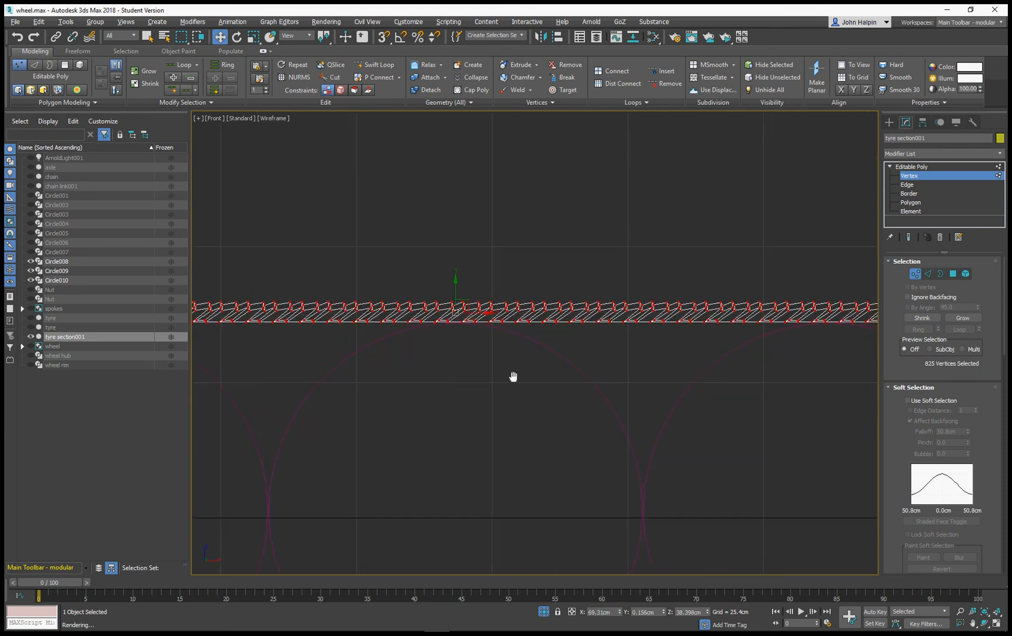
{"action": "scroll", "coordinate": [513, 375], "scroll_direction": "down", "scroll_amount": 2}
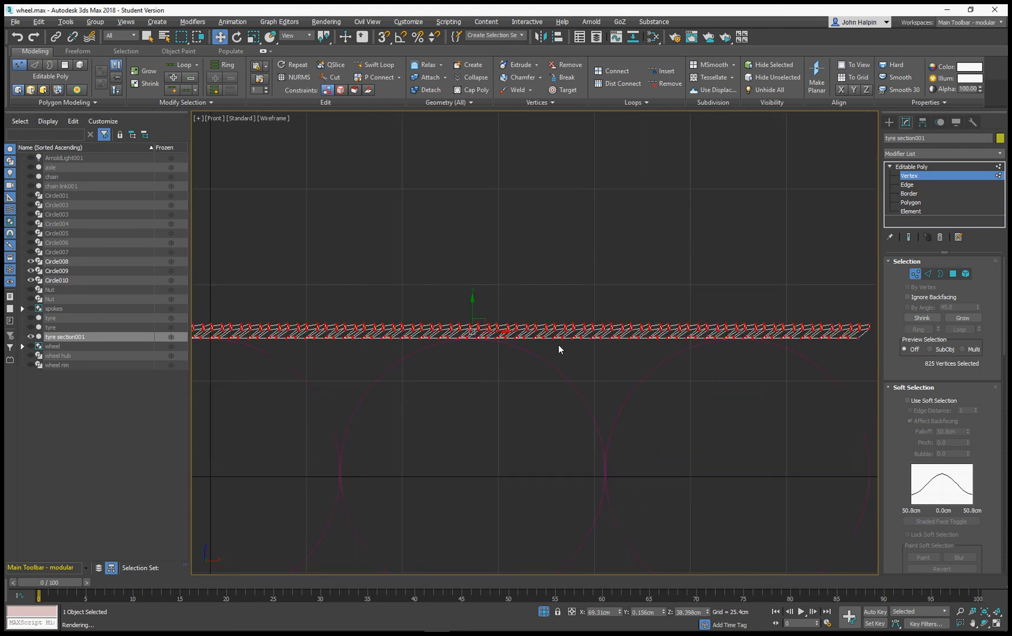
{"action": "left_click", "coordinate": [915, 273]}
- Delete the two cloned measuring circles, Circle009 and Circle010, keeping only the first circle under the tread strip
{"action": "scroll", "coordinate": [588, 343], "scroll_direction": "up", "scroll_amount": 3}
{"action": "middle_click_drag", "start_coordinate": [588, 342], "coordinate": [547, 332]}
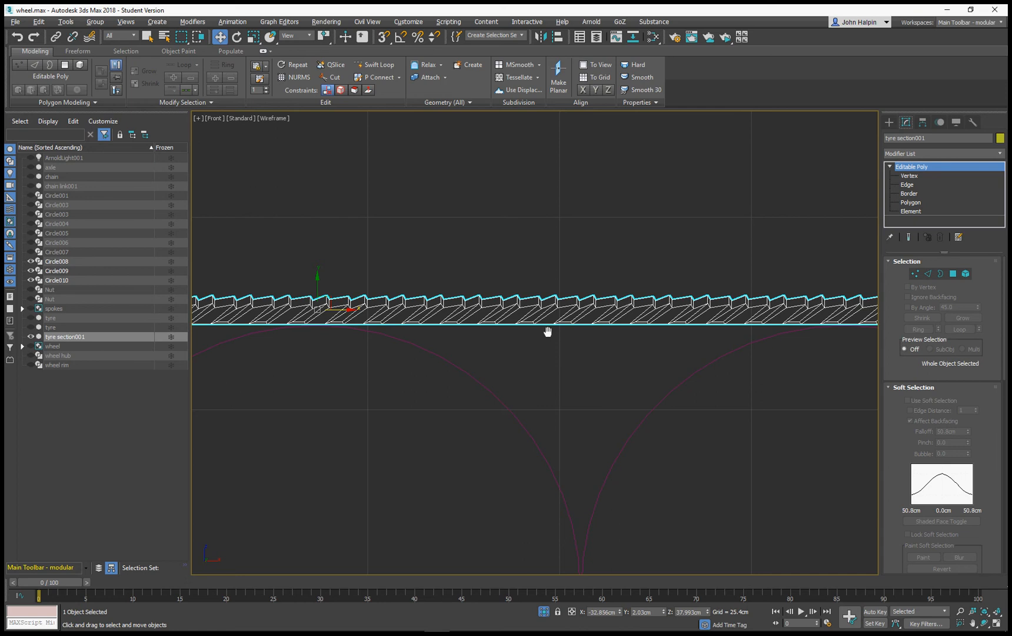
{"action": "scroll", "coordinate": [552, 333], "scroll_direction": "down", "scroll_amount": 2}
{"action": "scroll", "coordinate": [430, 356], "scroll_direction": "down", "scroll_amount": 2}
{"action": "scroll", "coordinate": [375, 360], "scroll_direction": "down", "scroll_amount": 2}
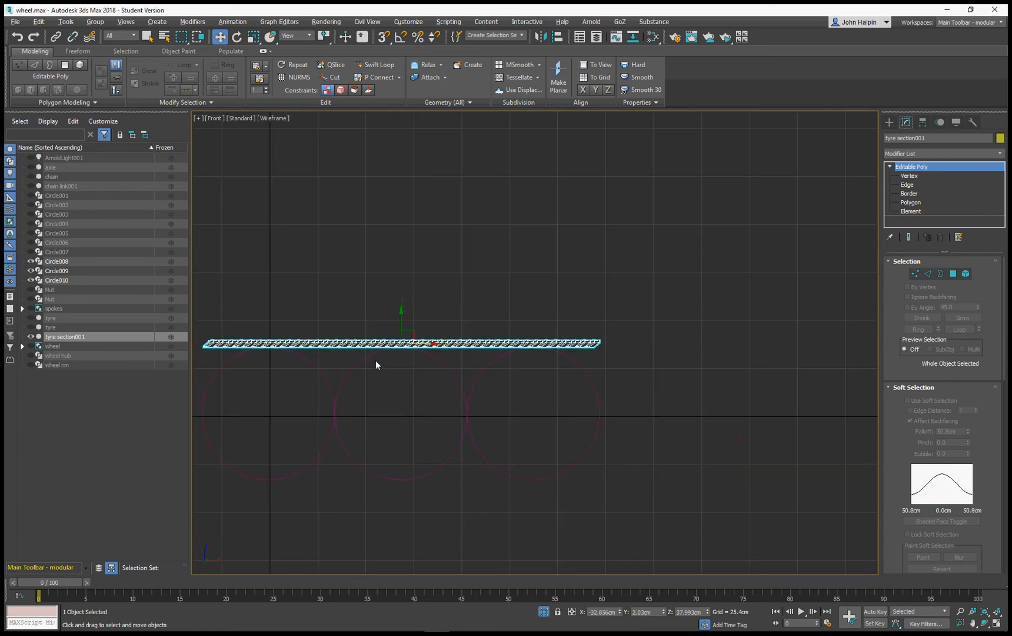
{"action": "middle_click_drag", "start_coordinate": [375, 362], "coordinate": [520, 368]}
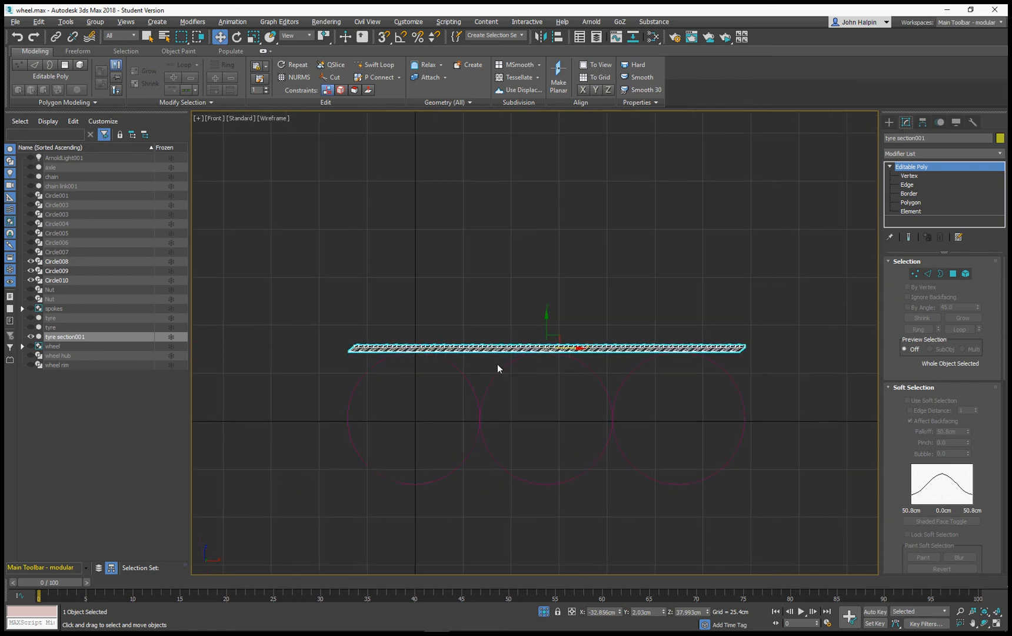
{"action": "left_click_drag", "start_coordinate": [748, 390], "coordinate": [743, 386]}
{"action": "key", "text": "Delete"}
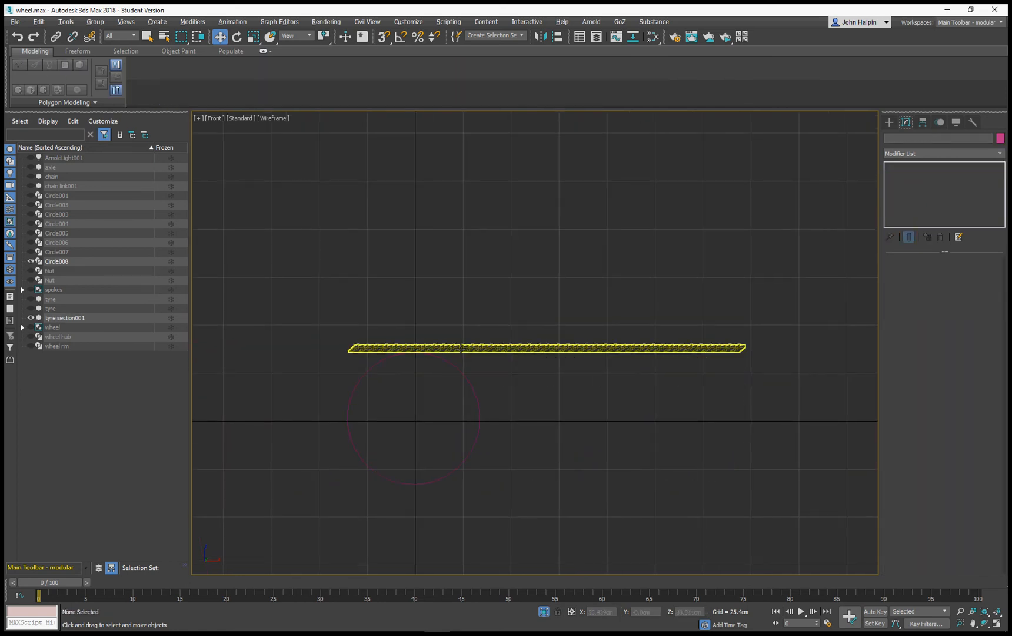
- Apply the object-space Path Deform modifier to the tread strip, with Circle008 as its path and X as the deform axis
{"action": "left_click", "coordinate": [460, 349]}
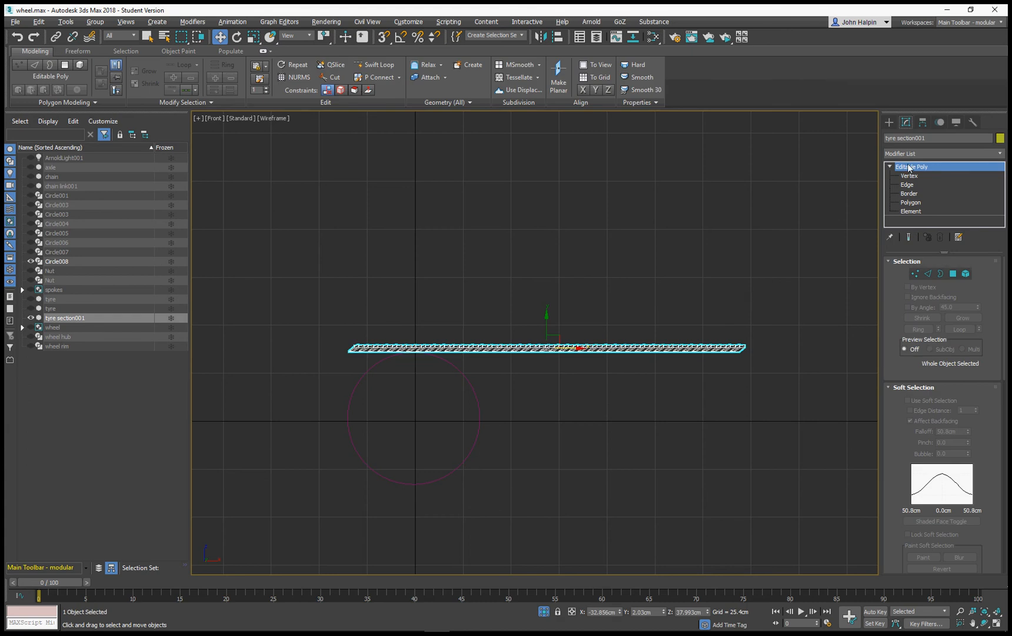
{"action": "left_click", "coordinate": [1000, 153]}
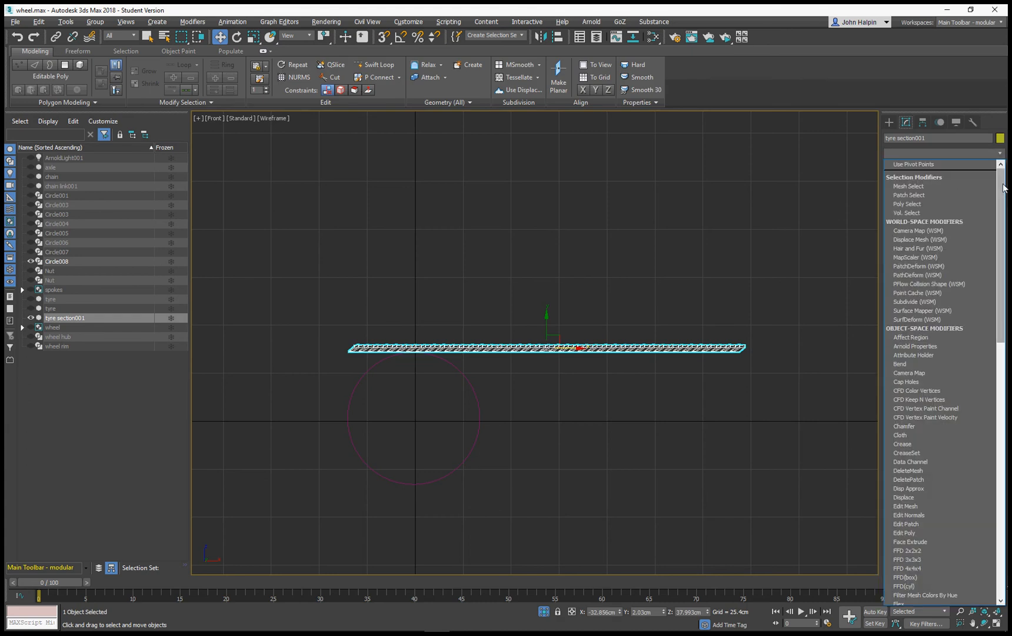
{"action": "left_click_drag", "start_coordinate": [1004, 187], "coordinate": [1004, 397]}
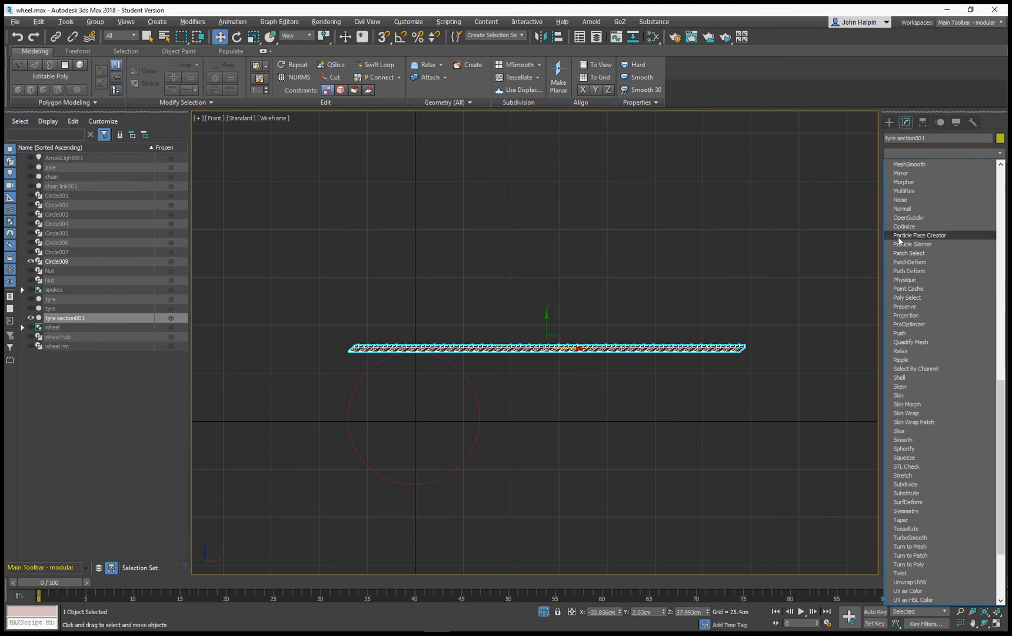
{"action": "left_click", "coordinate": [902, 271]}
{"action": "left_click", "coordinate": [940, 274]}
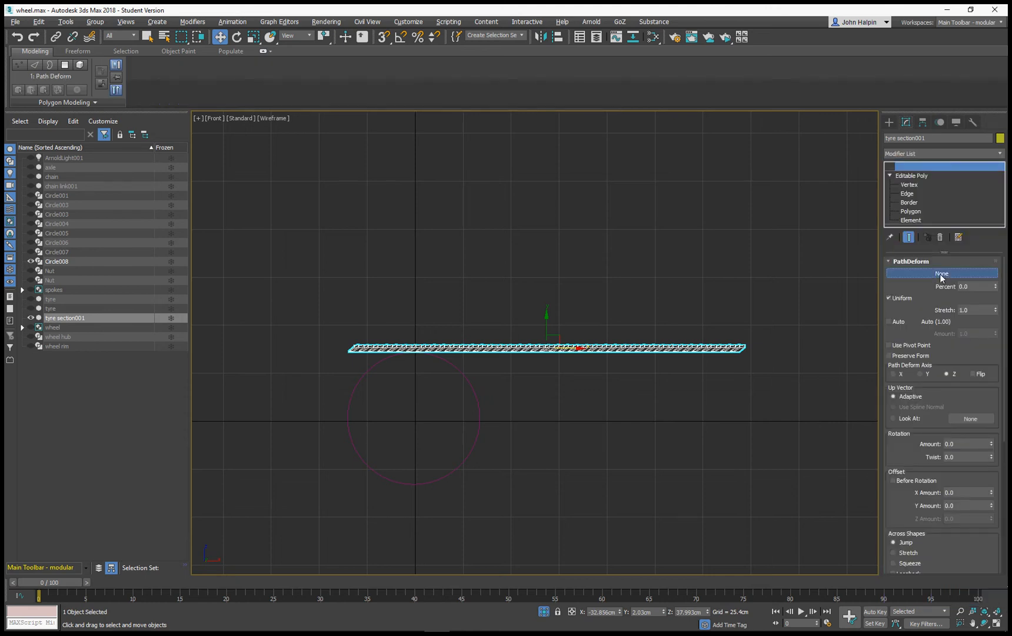
{"action": "left_click", "coordinate": [479, 415]}
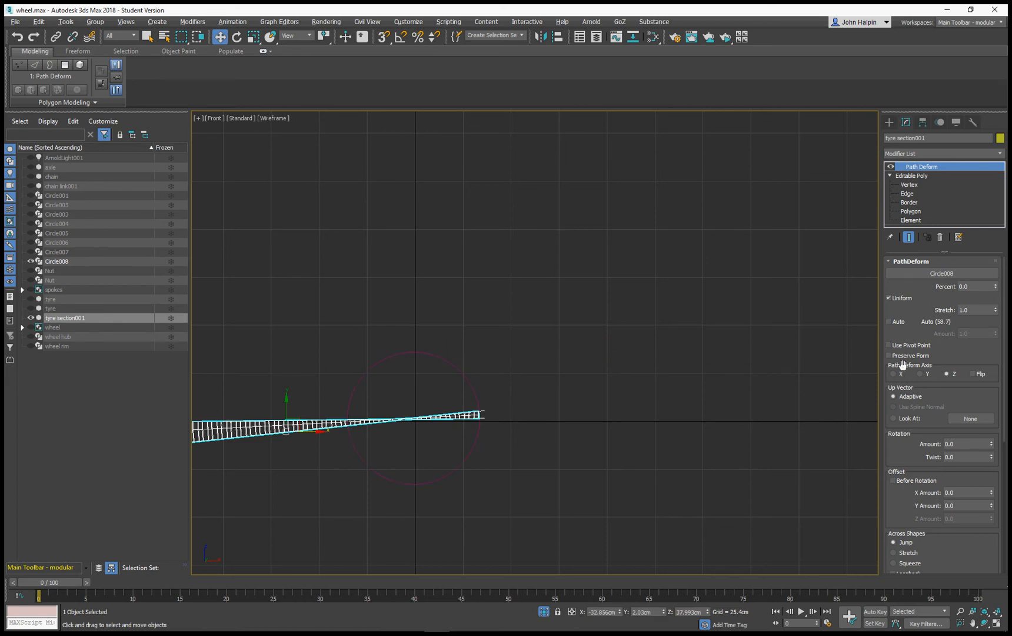
{"action": "left_click", "coordinate": [893, 373]}
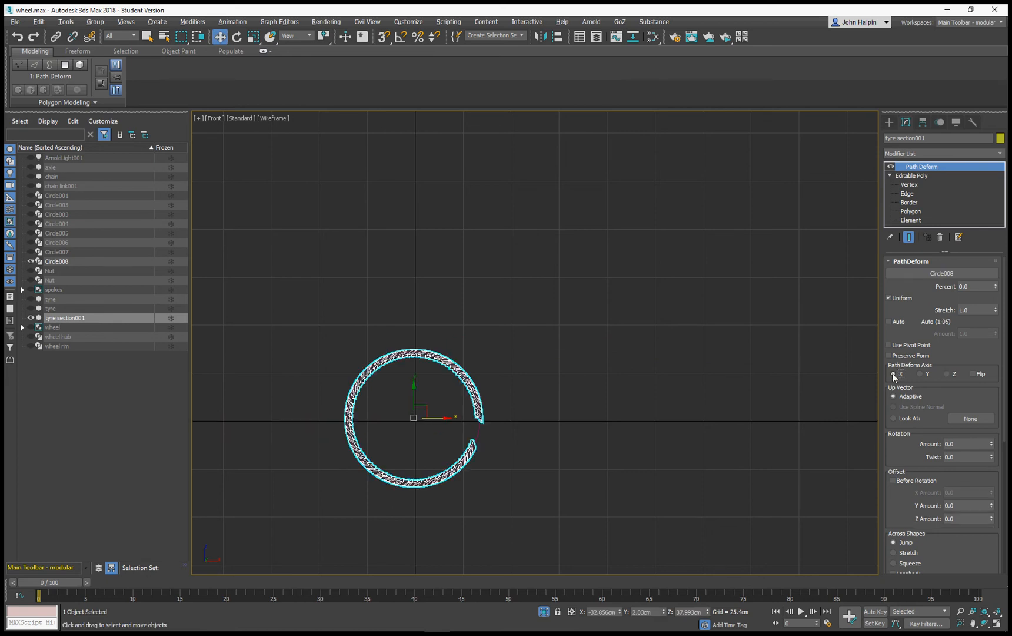
- Set the Path Deform rotation amount of the tyre strip to 180 so the tread faces outward
{"action": "scroll", "coordinate": [501, 441], "scroll_direction": "up", "scroll_amount": 4}
{"action": "middle_click_drag", "start_coordinate": [502, 441], "coordinate": [671, 353]}
{"action": "scroll", "coordinate": [671, 353], "scroll_direction": "up", "scroll_amount": 2}
{"action": "middle_click_drag", "start_coordinate": [573, 375], "coordinate": [627, 383]}
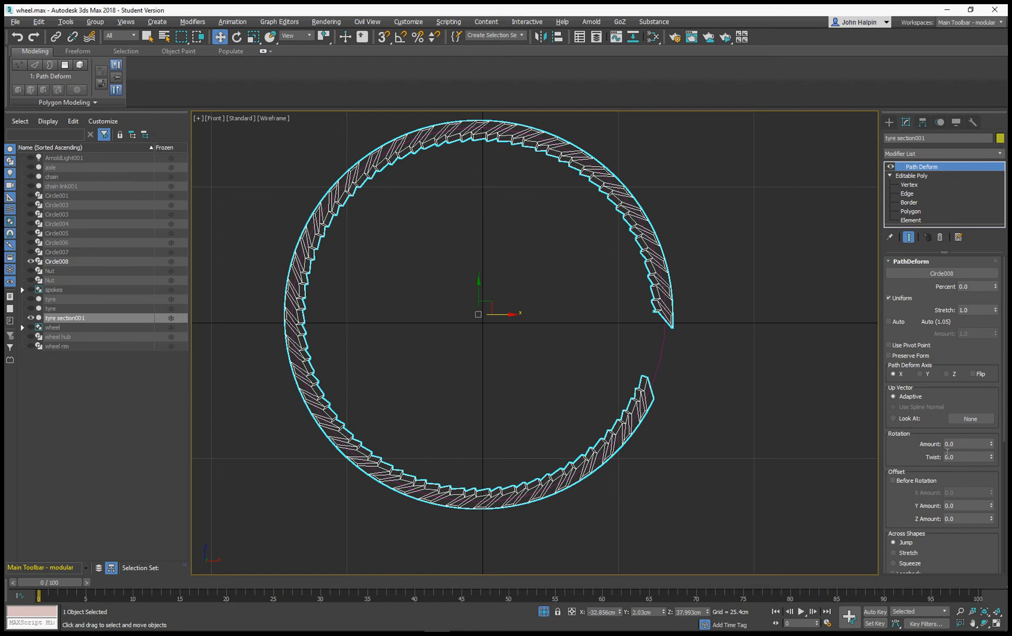
{"action": "left_click", "coordinate": [960, 445]}
{"action": "type", "text": "180"}
{"action": "key", "text": "Return"}
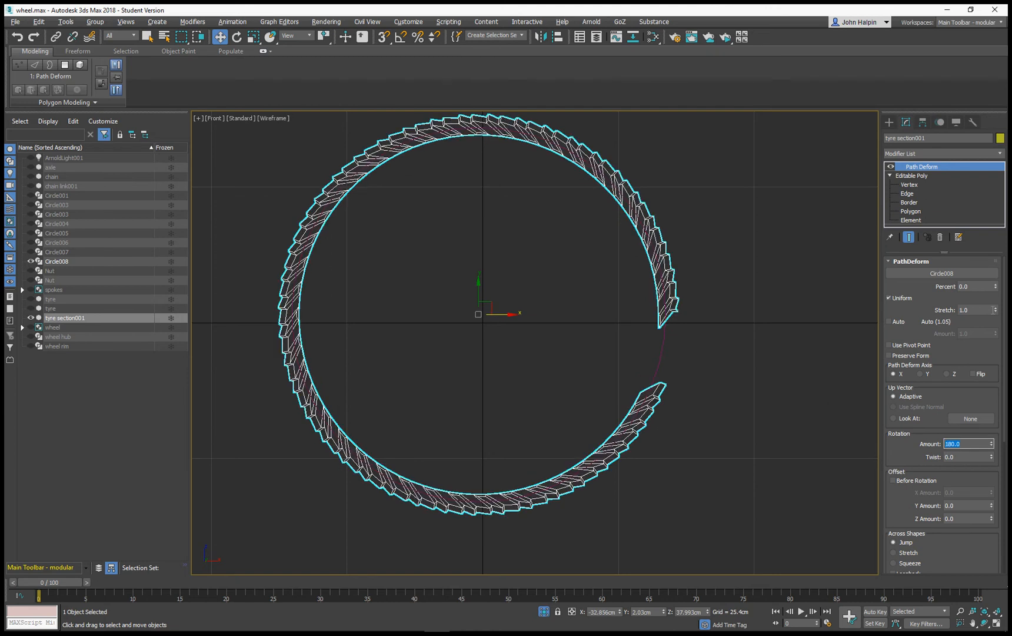
- Set the Path Deform stretch to 1.062 to bring the two ends of the tyre strip together
{"action": "left_click_drag", "start_coordinate": [996, 310], "coordinate": [997, 316]}
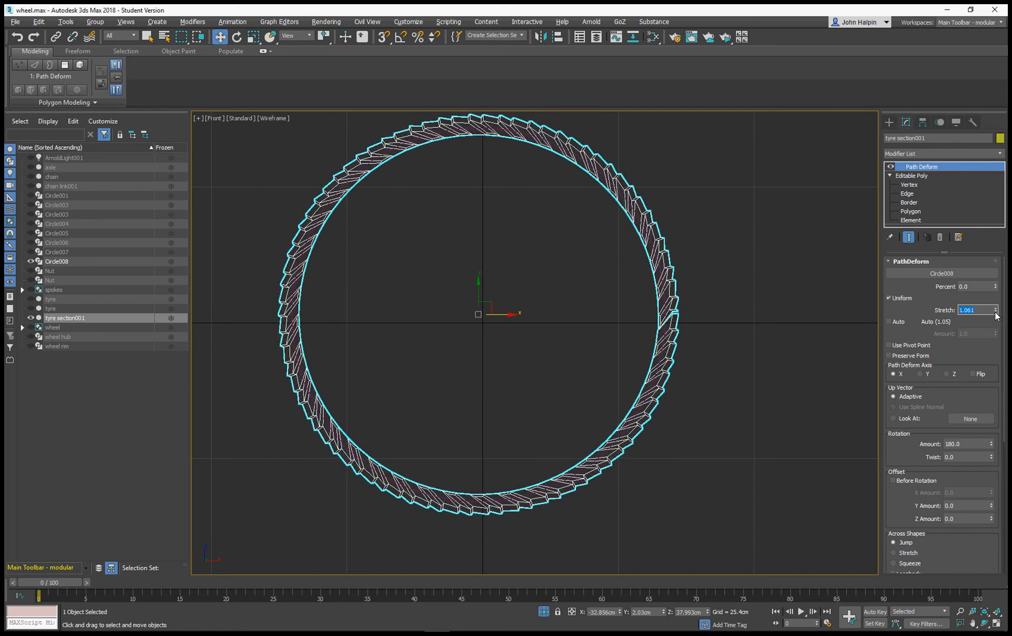
{"action": "scroll", "coordinate": [735, 347], "scroll_direction": "up", "scroll_amount": 8}
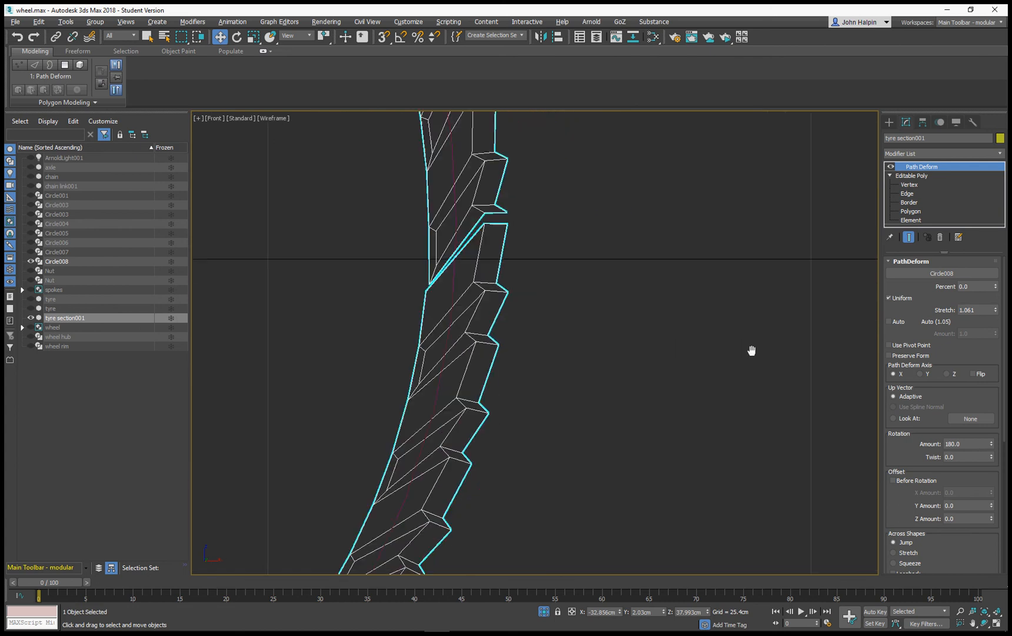
{"action": "middle_click_drag", "start_coordinate": [751, 350], "coordinate": [834, 370]}
{"action": "middle_click_drag", "start_coordinate": [669, 353], "coordinate": [686, 377]}
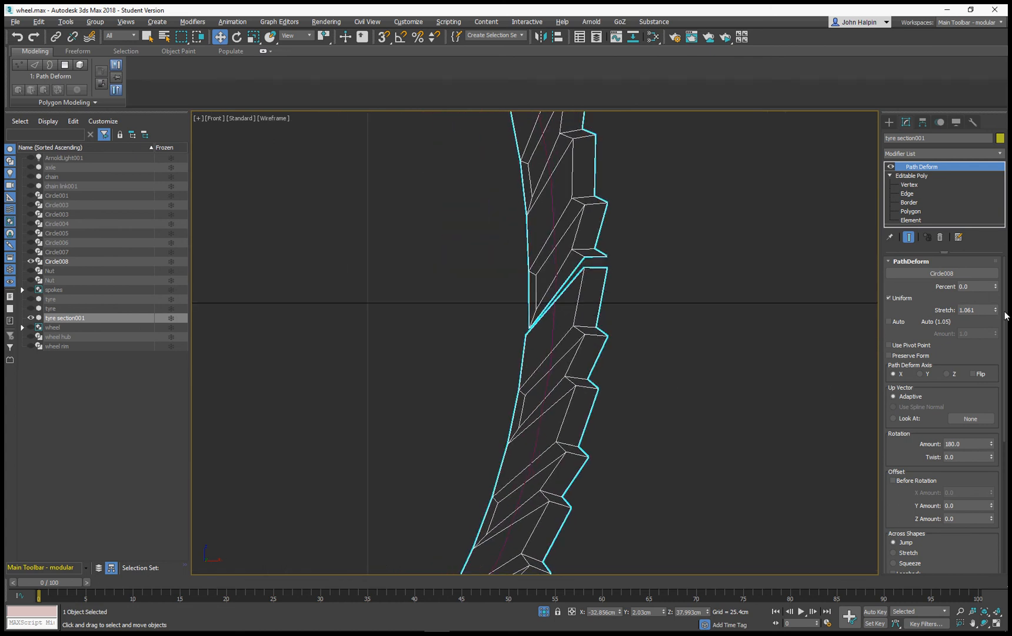
{"action": "left_click", "coordinate": [974, 312]}
{"action": "key", "text": "Return"}
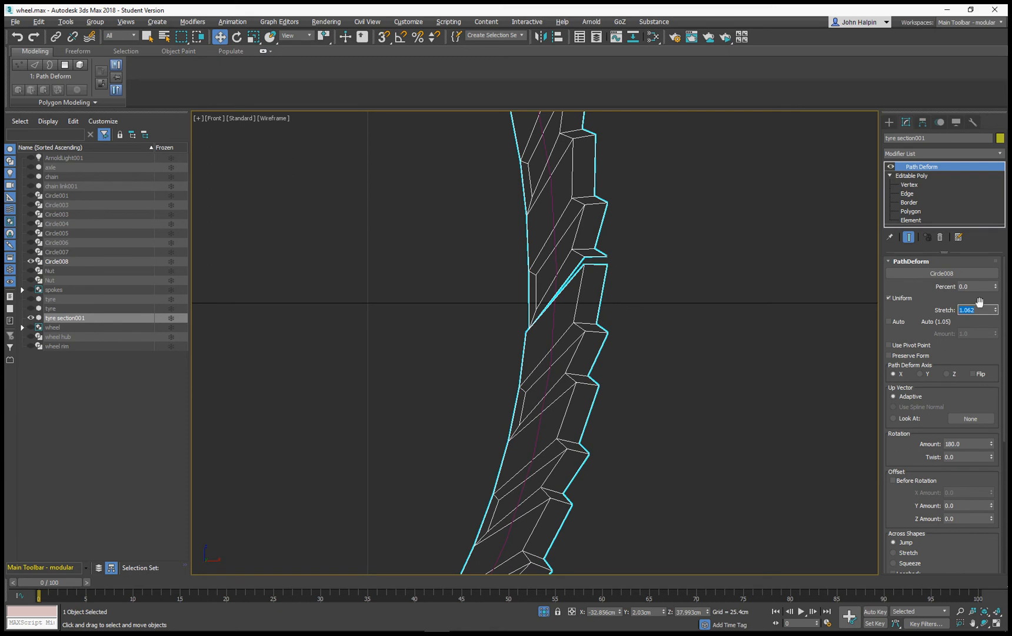
{"action": "scroll", "coordinate": [612, 312], "scroll_direction": "down", "scroll_amount": 2}
{"action": "middle_click_drag", "start_coordinate": [612, 312], "coordinate": [664, 343]}
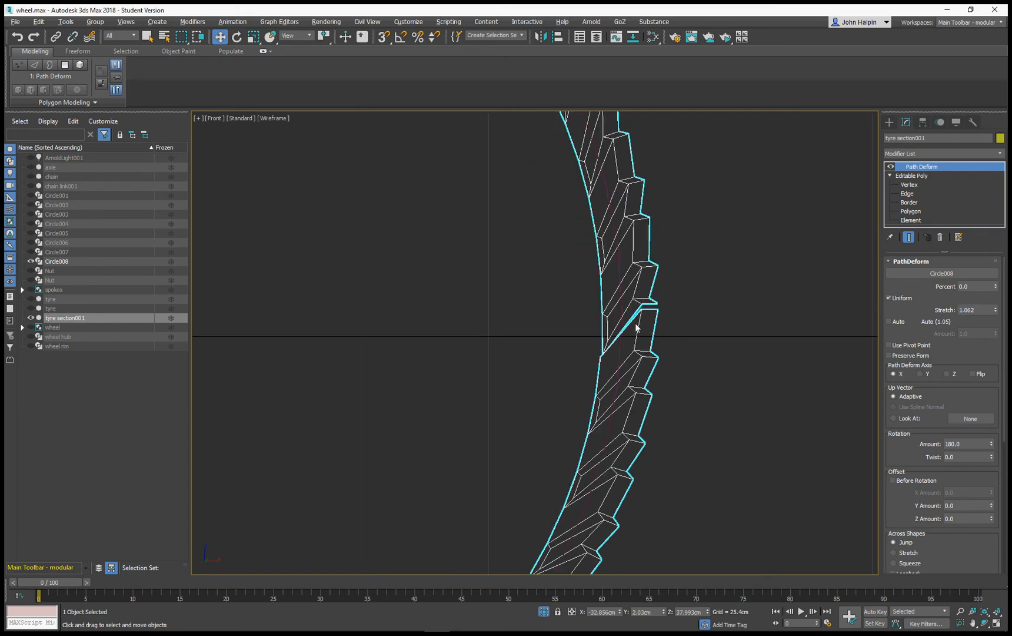
- Add an Edit Poly modifier above Path Deform and enter vertex editing at the gap between the tyre ends
{"action": "left_click", "coordinate": [891, 176]}
{"action": "left_click", "coordinate": [1001, 153]}
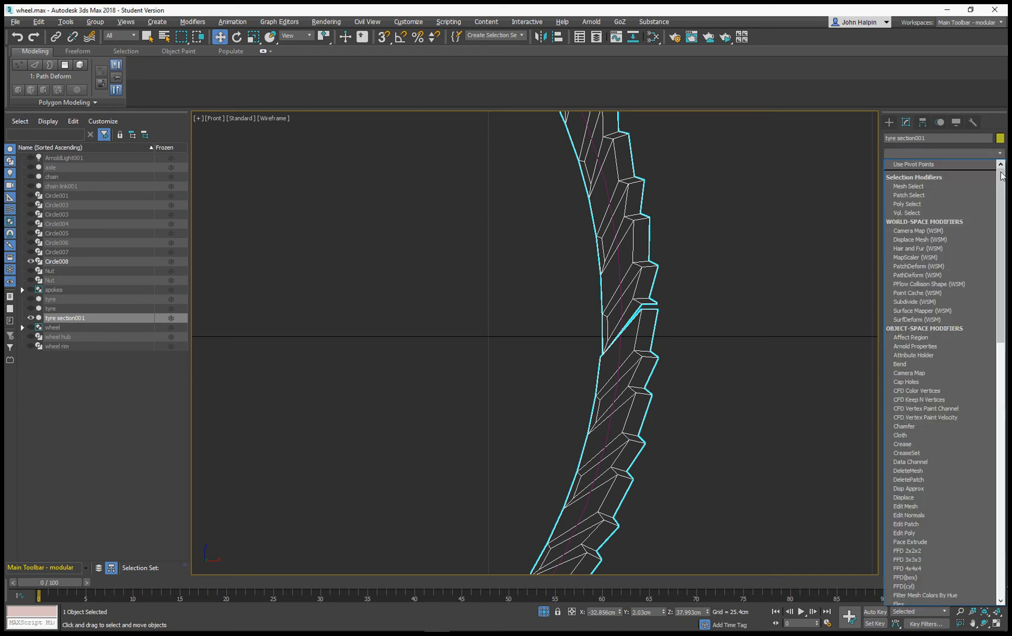
{"action": "mouse_move", "coordinate": [1002, 175]}
{"action": "left_mouse_down"}
{"action": "mouse_move", "coordinate": [1001, 342]}
{"action": "mouse_move", "coordinate": [993, 192]}
{"action": "left_mouse_up"}
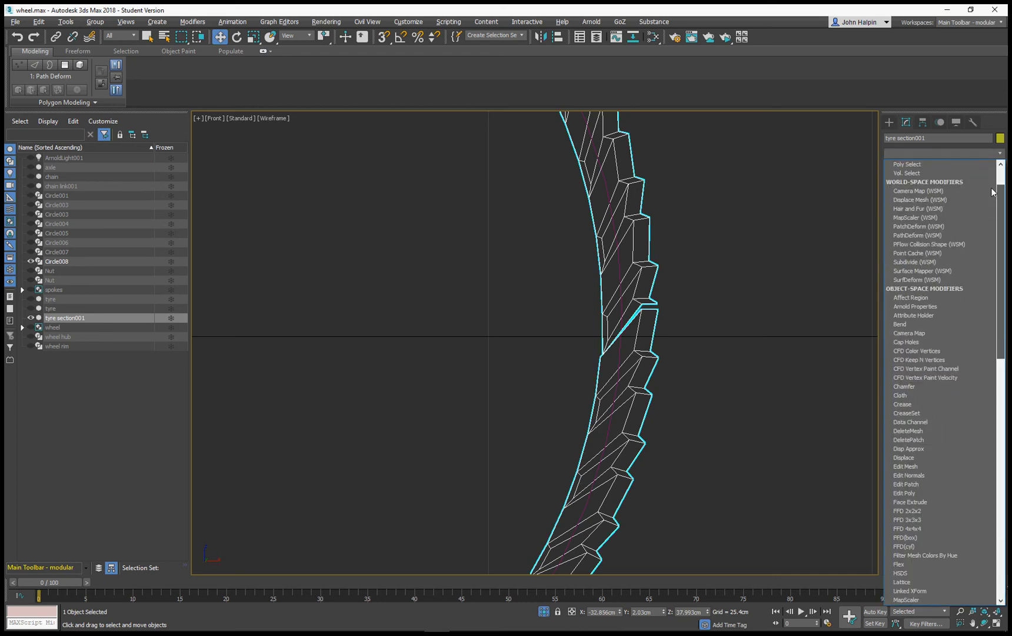
{"action": "scroll", "coordinate": [994, 194], "scroll_direction": "up", "scroll_amount": 2}
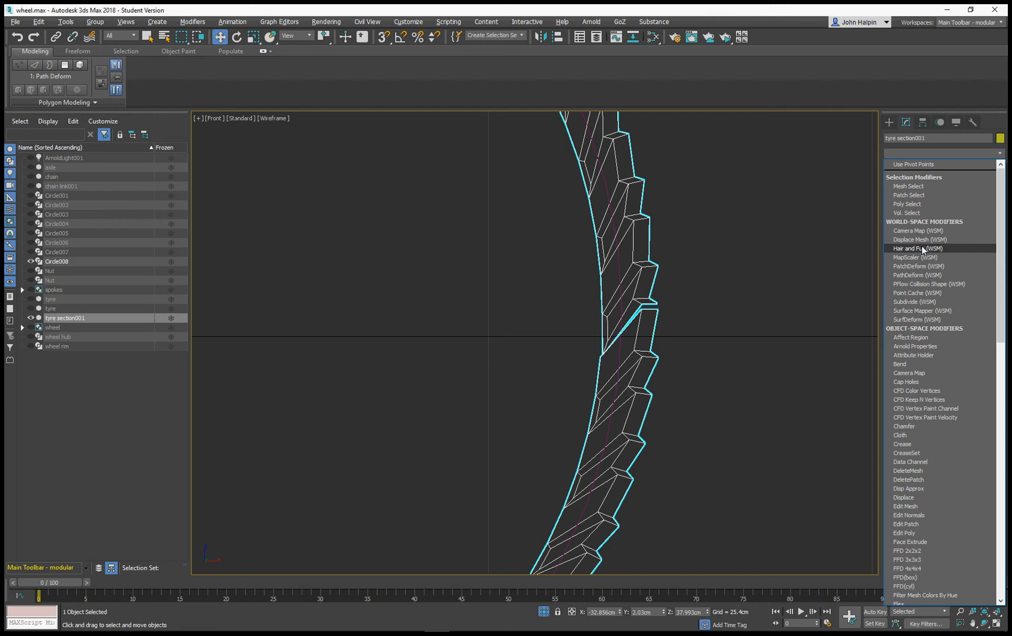
{"action": "scroll", "coordinate": [900, 420], "scroll_direction": "down", "scroll_amount": 5}
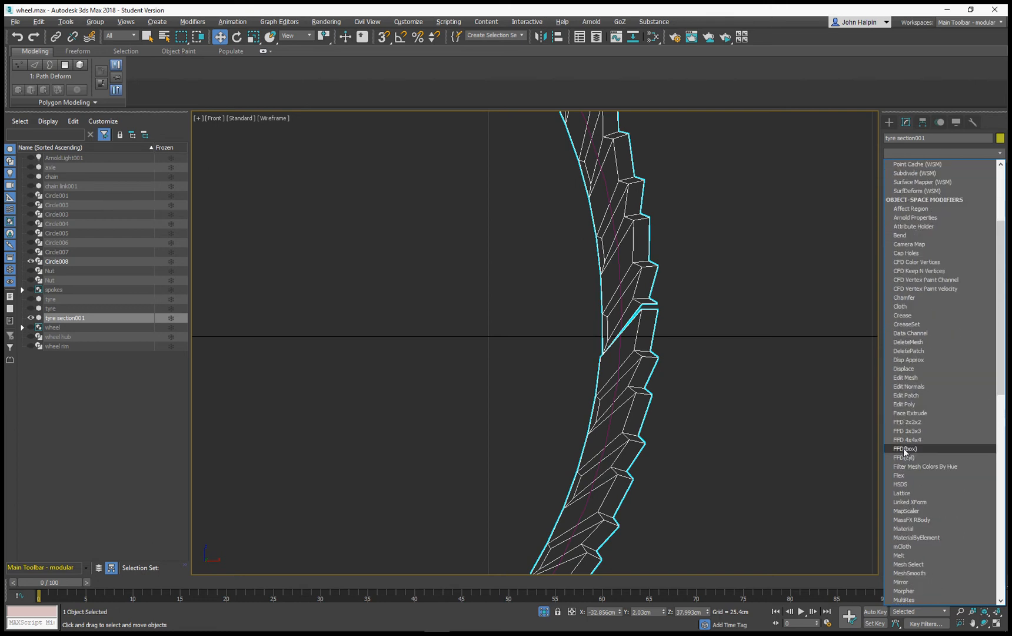
{"action": "left_click", "coordinate": [898, 405]}
{"action": "scroll", "coordinate": [671, 339], "scroll_direction": "up", "scroll_amount": 3}
{"action": "middle_click_drag", "start_coordinate": [671, 339], "coordinate": [732, 344]}
{"action": "scroll", "coordinate": [732, 344], "scroll_direction": "up", "scroll_amount": 1}
{"action": "scroll", "coordinate": [531, 392], "scroll_direction": "up", "scroll_amount": 2}
{"action": "middle_click_drag", "start_coordinate": [531, 391], "coordinate": [567, 388]}
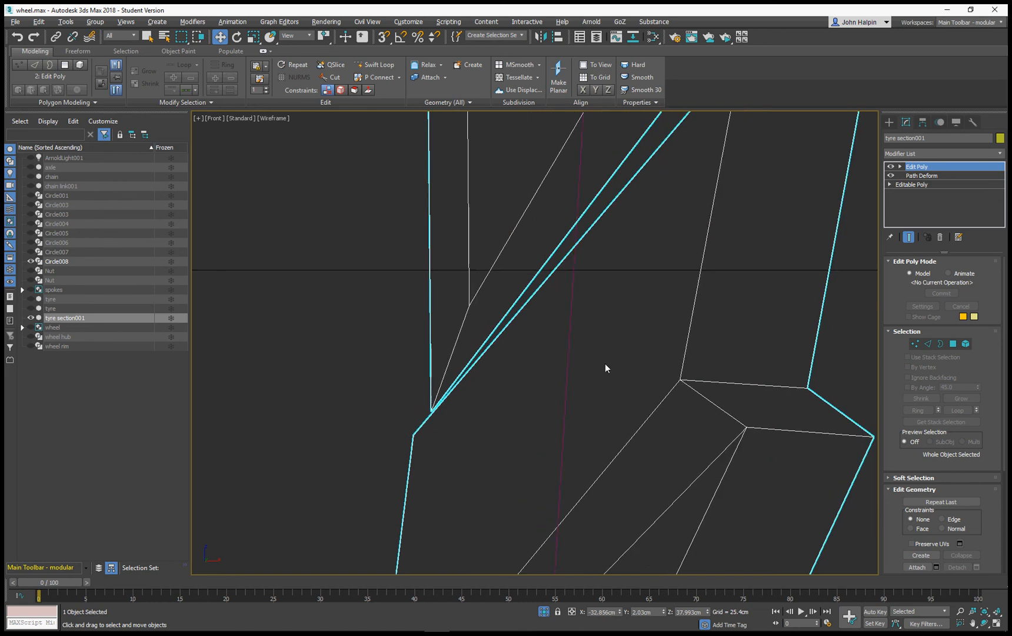
{"action": "left_click", "coordinate": [915, 343]}
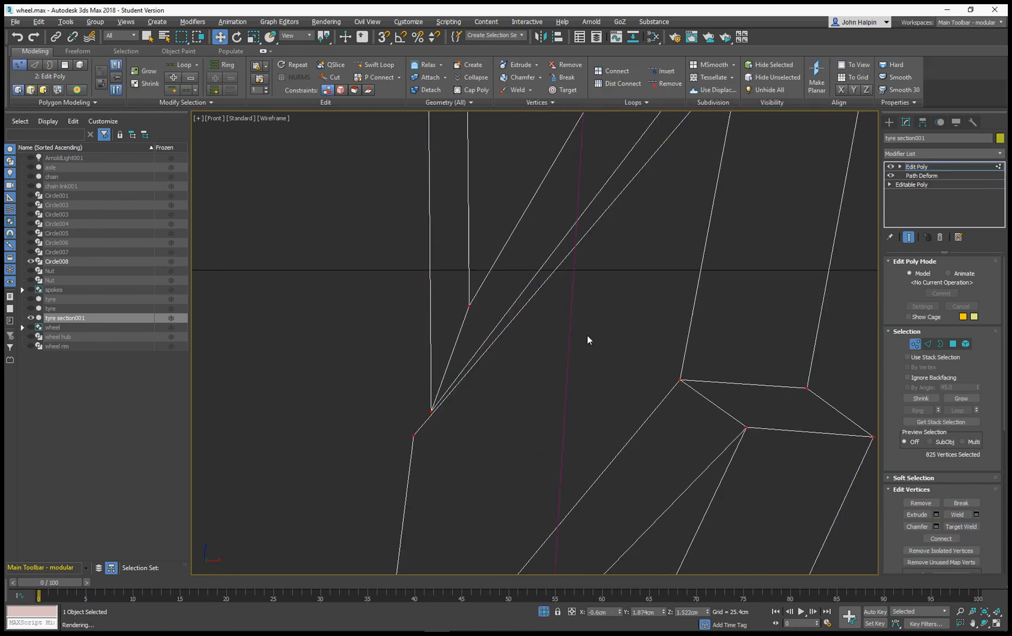
- Try to target weld the inner-edge vertex of the upper tyre end to the matching vertex below it in the front view
{"action": "left_click", "coordinate": [381, 419]}
{"action": "right_click", "coordinate": [392, 420]}
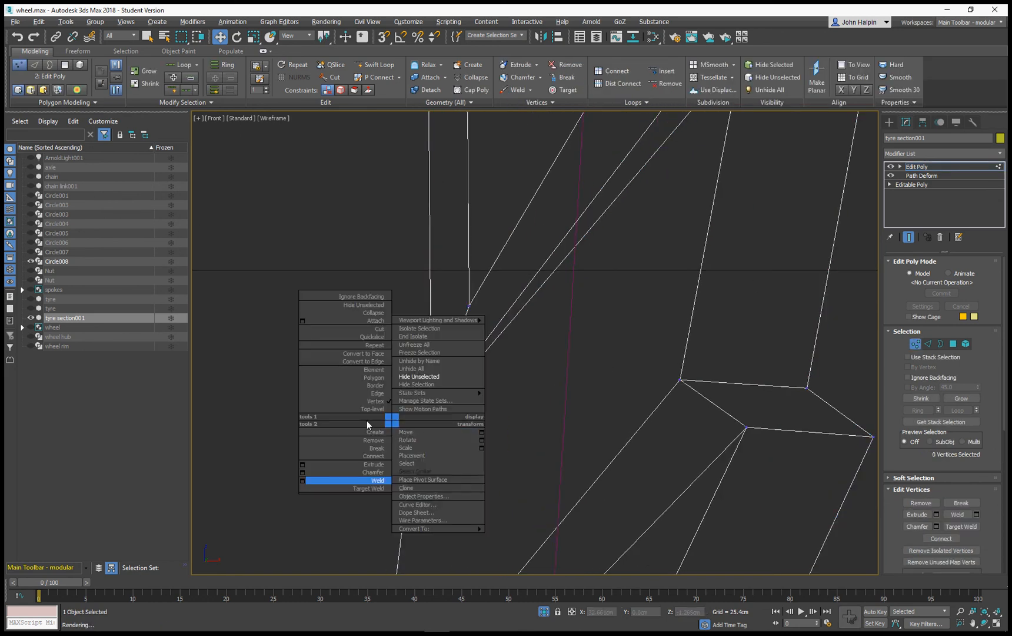
{"action": "left_click", "coordinate": [377, 488]}
{"action": "left_click", "coordinate": [414, 434]}
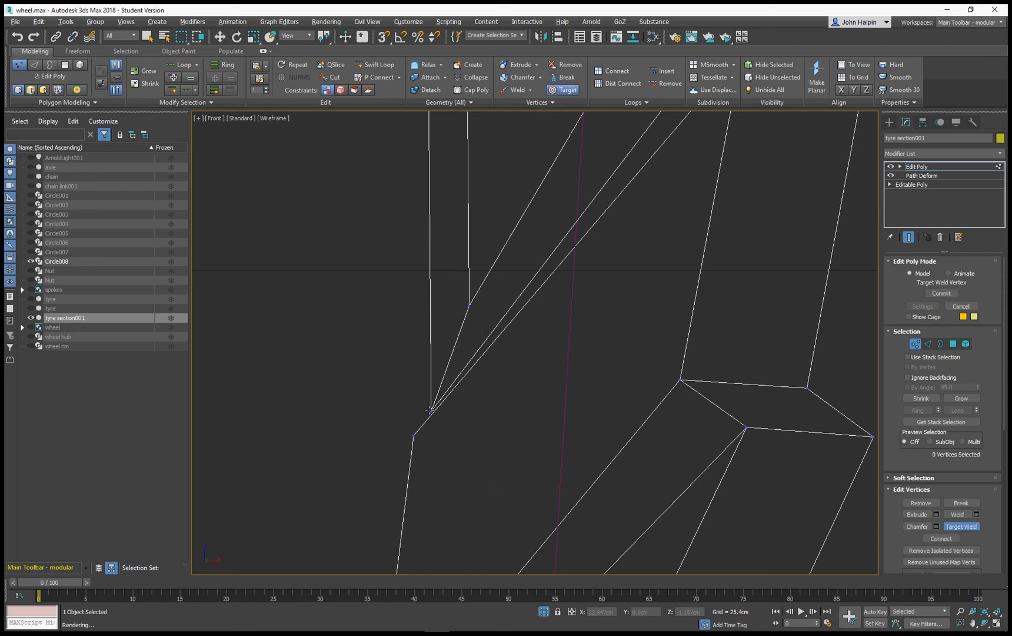
{"action": "left_click", "coordinate": [431, 411]}
{"action": "left_click", "coordinate": [414, 436]}
{"action": "middle_click_drag", "start_coordinate": [557, 338], "coordinate": [489, 467]}
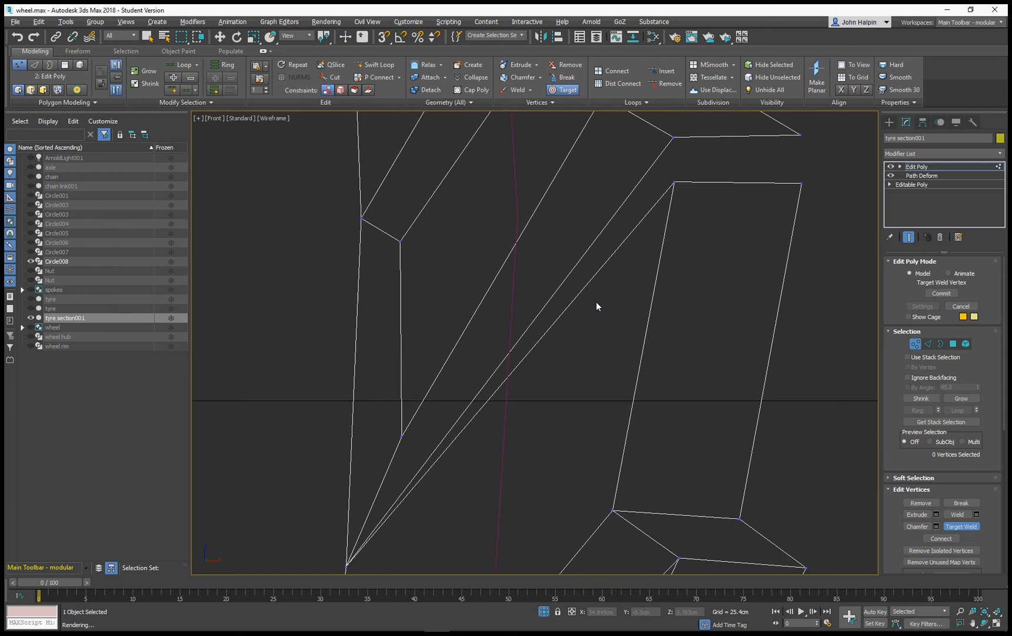
- Try to target weld the tread corner vertices across the gap in the front view
{"action": "middle_click_drag", "start_coordinate": [643, 251], "coordinate": [636, 312]}
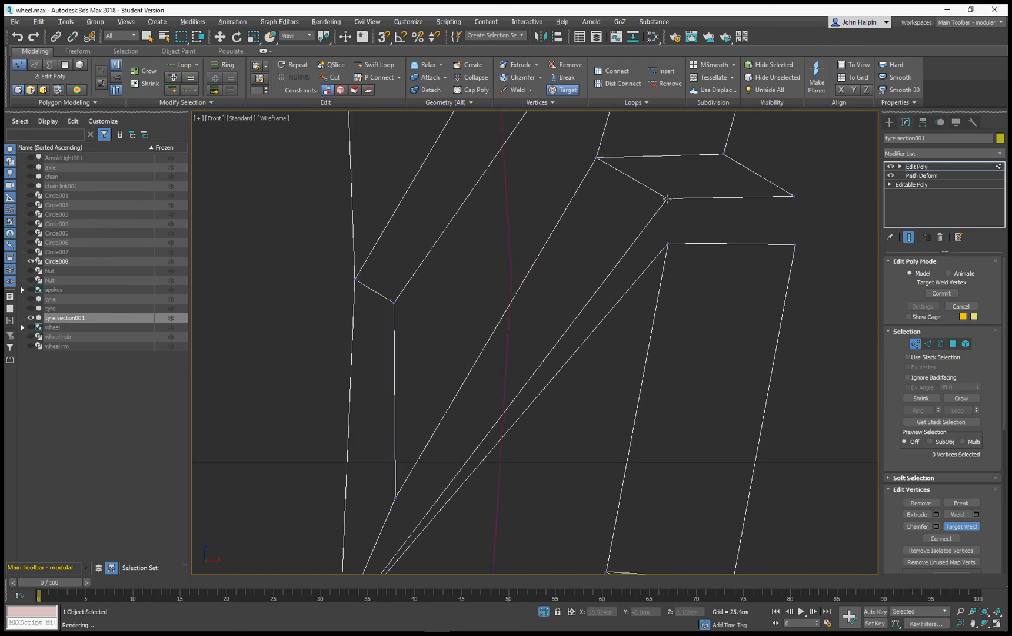
{"action": "left_click", "coordinate": [666, 243]}
{"action": "scroll", "coordinate": [668, 201], "scroll_direction": "up", "scroll_amount": 2}
{"action": "middle_click_drag", "start_coordinate": [687, 254], "coordinate": [682, 295]}
{"action": "right_click", "coordinate": [670, 278]}
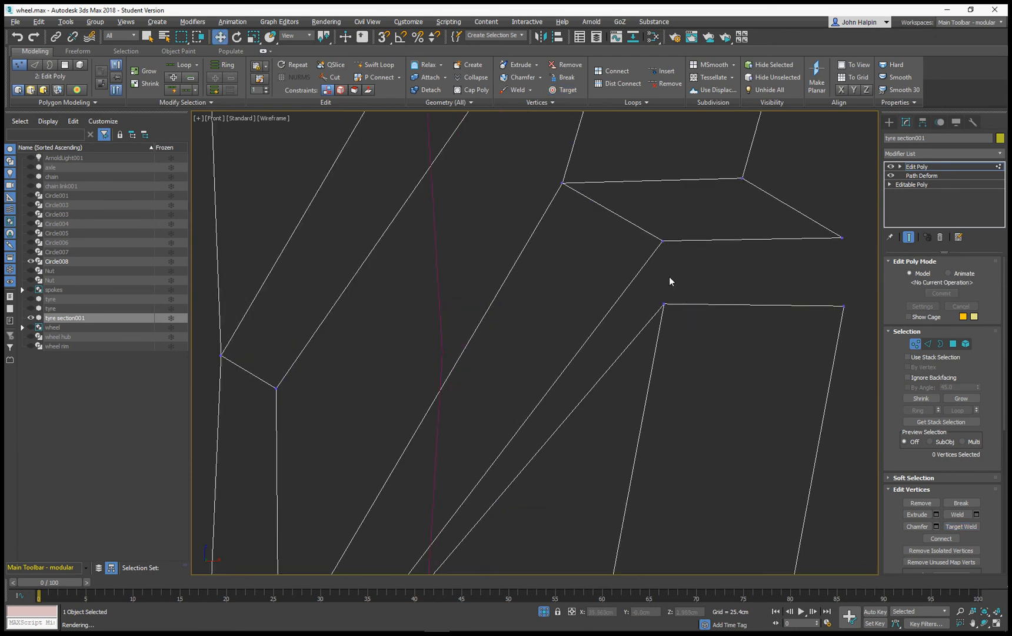
{"action": "right_click", "coordinate": [663, 240]}
{"action": "left_click", "coordinate": [642, 303]}
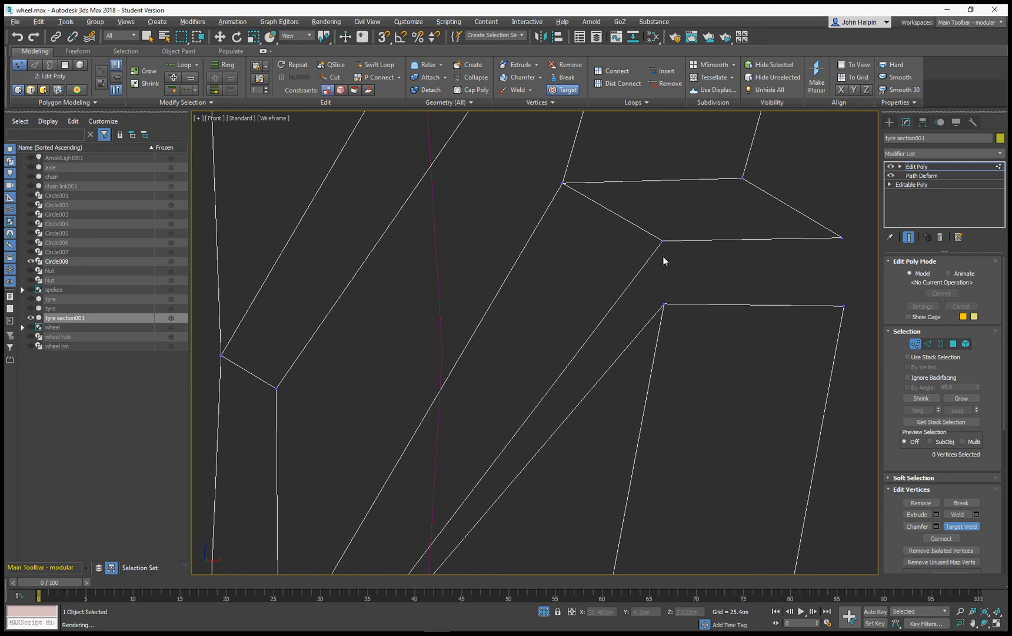
{"action": "left_click", "coordinate": [662, 239]}
{"action": "middle_click_drag", "start_coordinate": [665, 304], "coordinate": [651, 309], "text": "alt"}
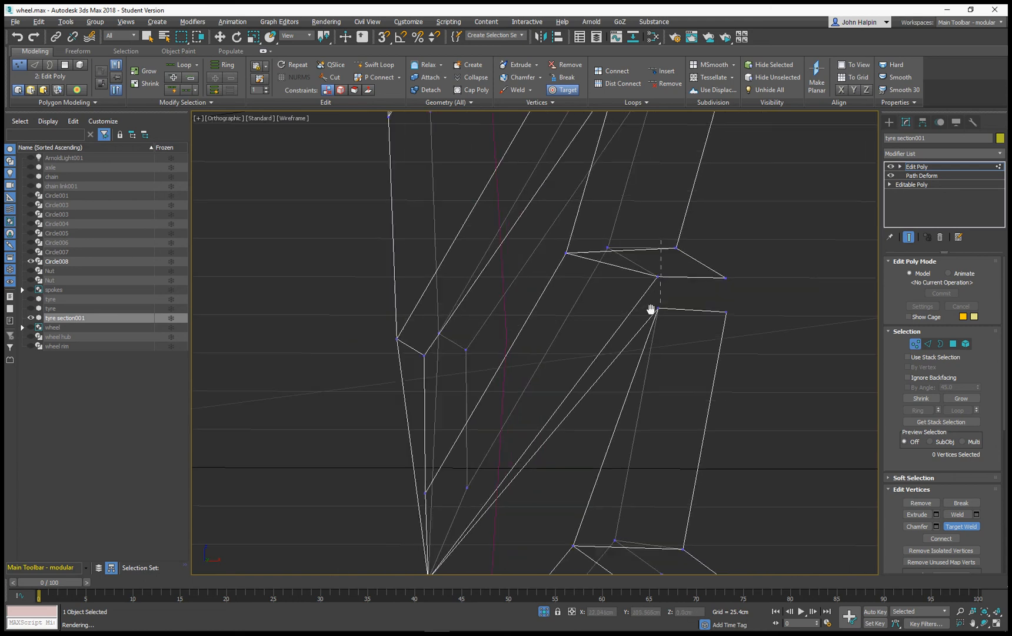
- Switch to the perspective view and examine the joint for vertices welded to the wrong side of the tyre
{"action": "key", "text": "p"}
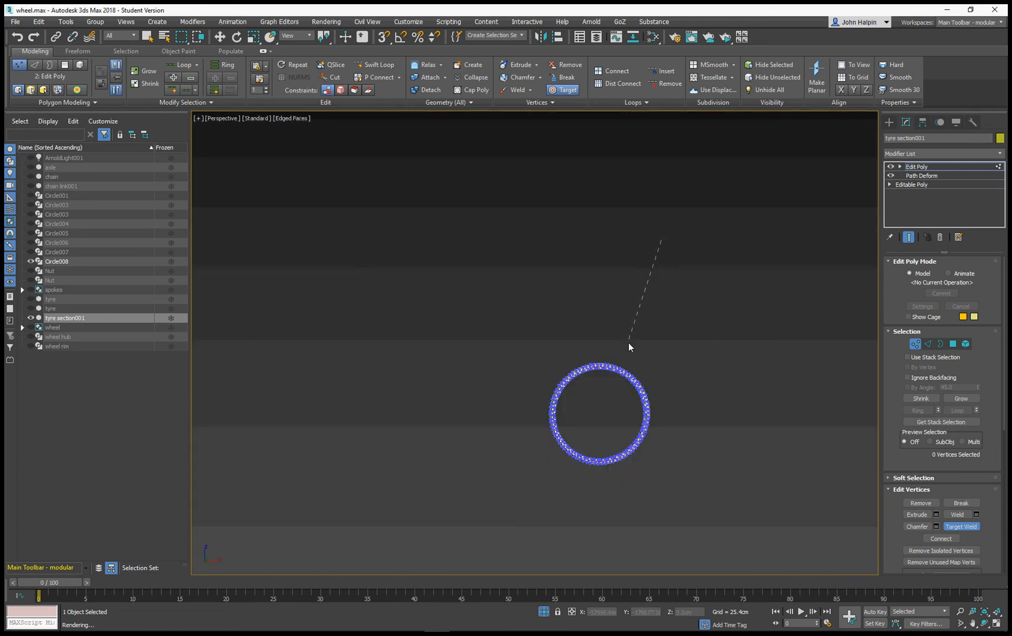
{"action": "scroll", "coordinate": [641, 323], "scroll_direction": "up", "scroll_amount": 5}
{"action": "middle_click_drag", "start_coordinate": [648, 306], "coordinate": [657, 200]}
{"action": "scroll", "coordinate": [658, 201], "scroll_direction": "down", "scroll_amount": 3}
{"action": "scroll", "coordinate": [669, 215], "scroll_direction": "up", "scroll_amount": 3}
{"action": "key", "text": "w"}
{"action": "middle_click_drag", "start_coordinate": [583, 366], "coordinate": [562, 206]}
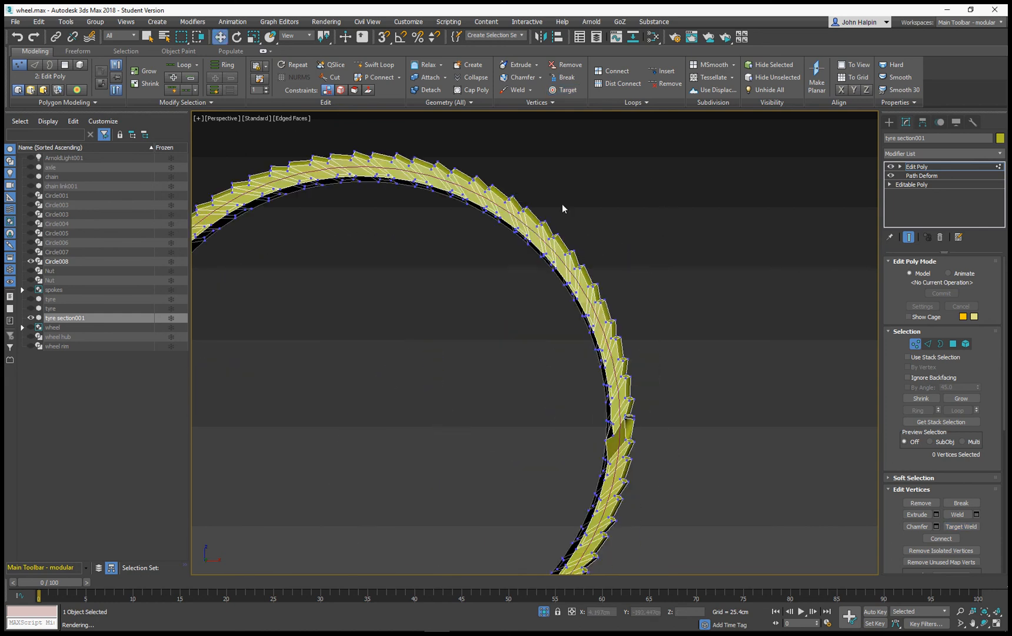
{"action": "scroll", "coordinate": [616, 327], "scroll_direction": "up", "scroll_amount": 6}
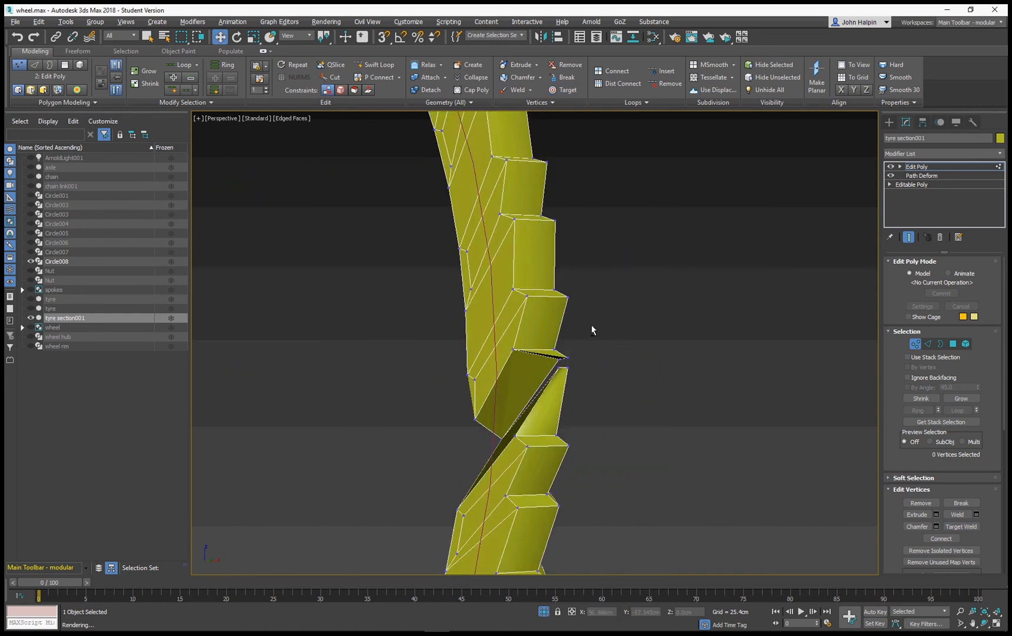
{"action": "middle_click_drag", "start_coordinate": [592, 326], "coordinate": [601, 324], "text": "alt"}
- Undo the target welds made at the tyre joint
{"action": "key", "text": "ctrl+z"}
{"action": "key", "text": "ctrl+z"}
{"action": "key", "text": "ctrl+z"}
{"action": "key", "text": "ctrl+z"}
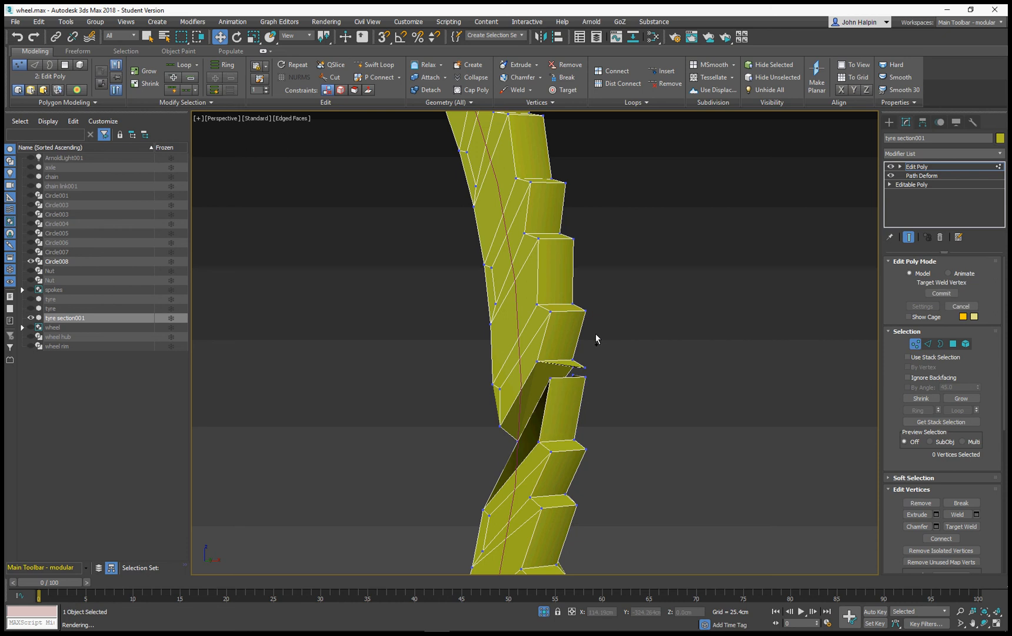
{"action": "key", "text": "ctrl+z"}
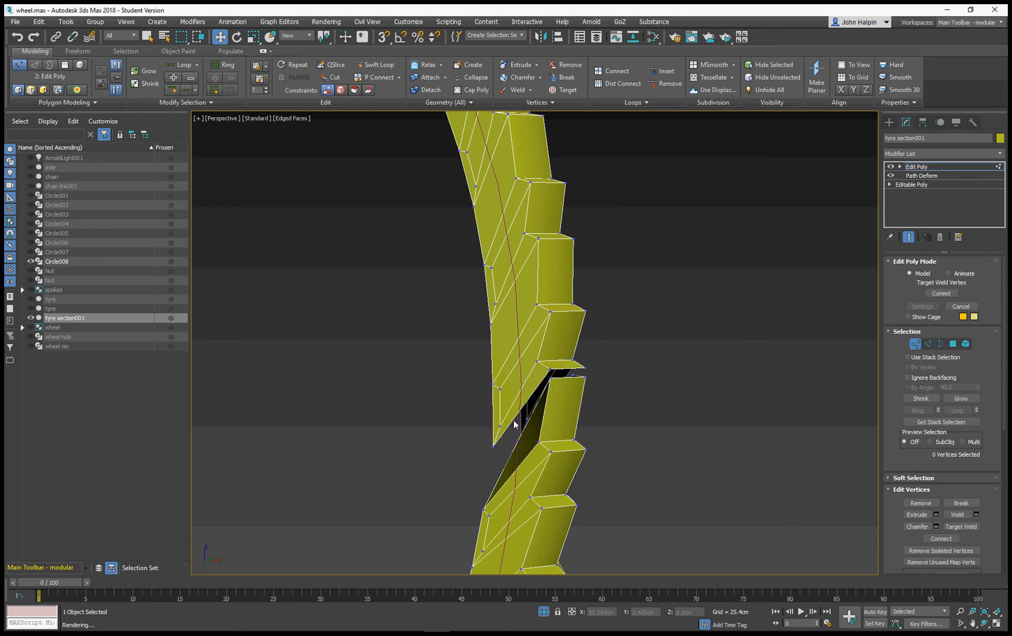
{"action": "middle_click_drag", "start_coordinate": [515, 422], "coordinate": [576, 436], "text": "alt"}
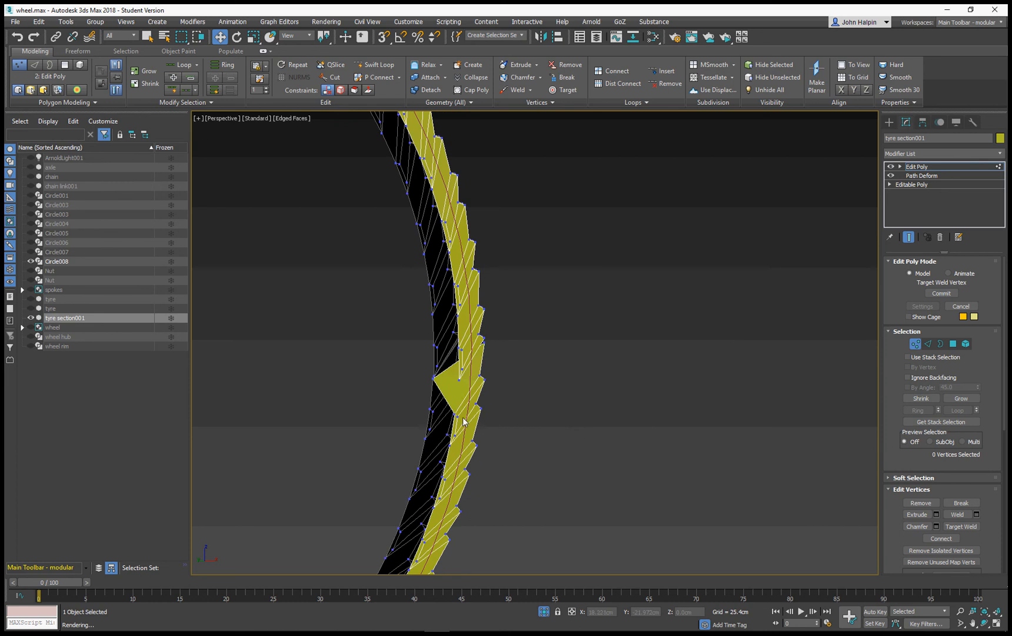
{"action": "scroll", "coordinate": [461, 417], "scroll_direction": "up", "scroll_amount": 2}
{"action": "key", "text": "ctrl+z"}
{"action": "scroll", "coordinate": [459, 409], "scroll_direction": "up", "scroll_amount": 5}
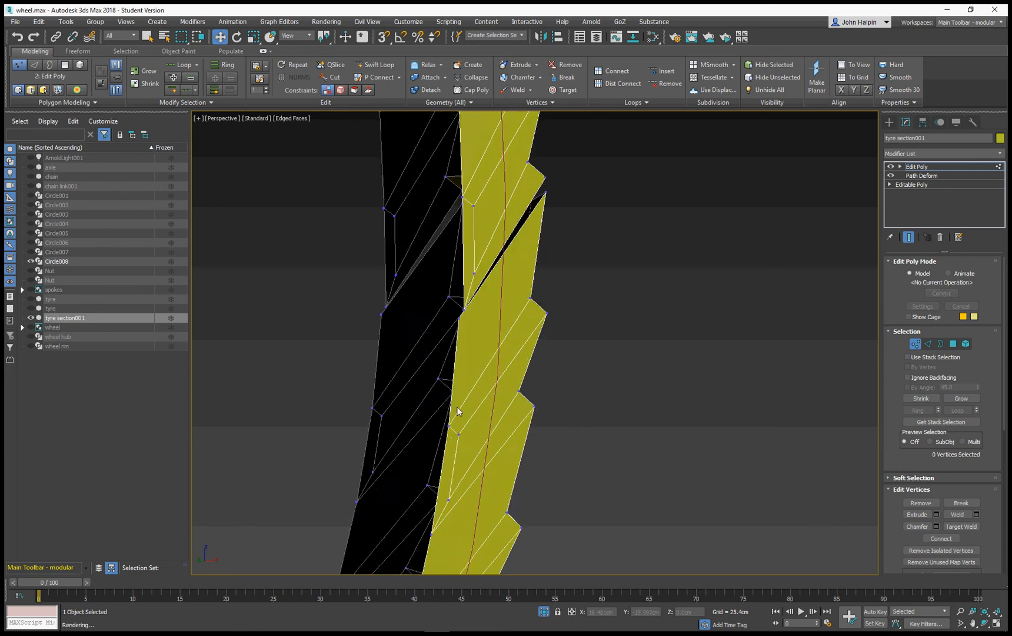
- Target weld the near side's inner-edge vertices and tread shoulder vertices across the tyre joint in the perspective view
{"action": "middle_click_drag", "start_coordinate": [475, 376], "coordinate": [512, 481]}
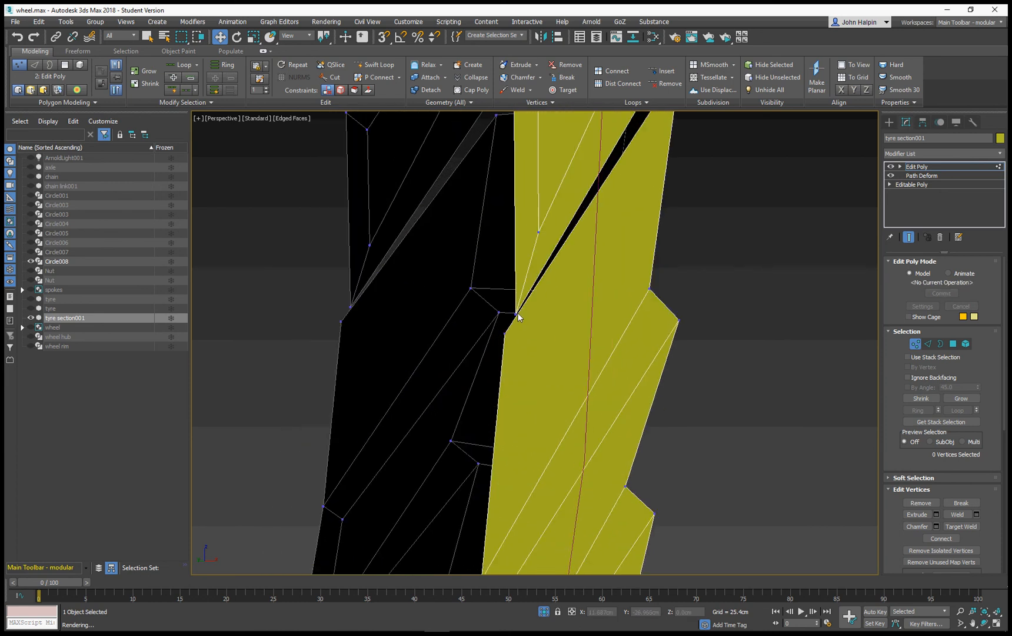
{"action": "right_click", "coordinate": [515, 310]}
{"action": "left_click", "coordinate": [503, 379]}
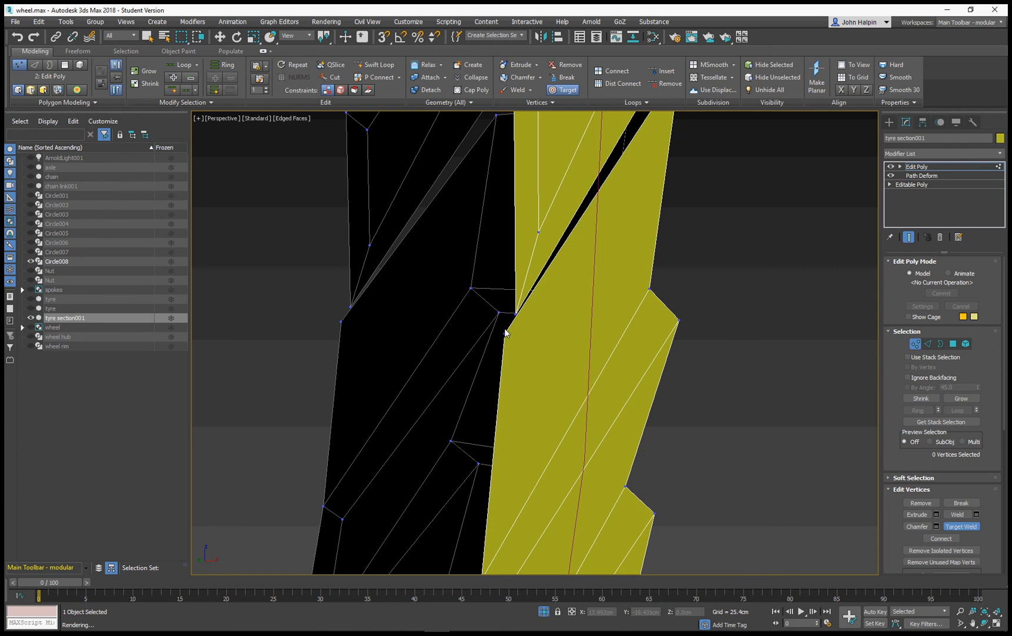
{"action": "left_click", "coordinate": [505, 334]}
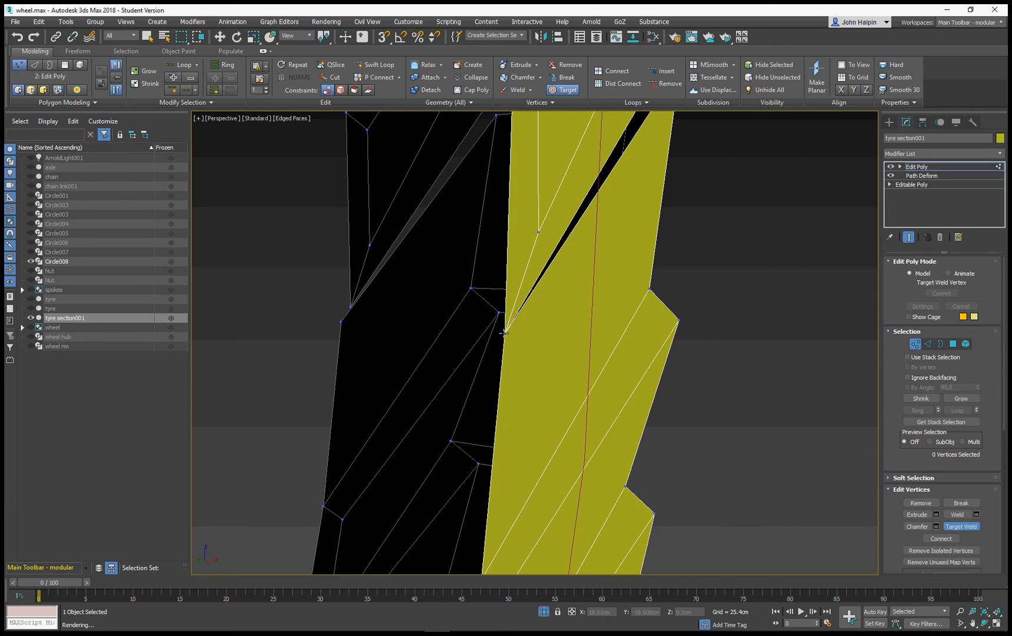
{"action": "middle_click_drag", "start_coordinate": [603, 289], "coordinate": [533, 471]}
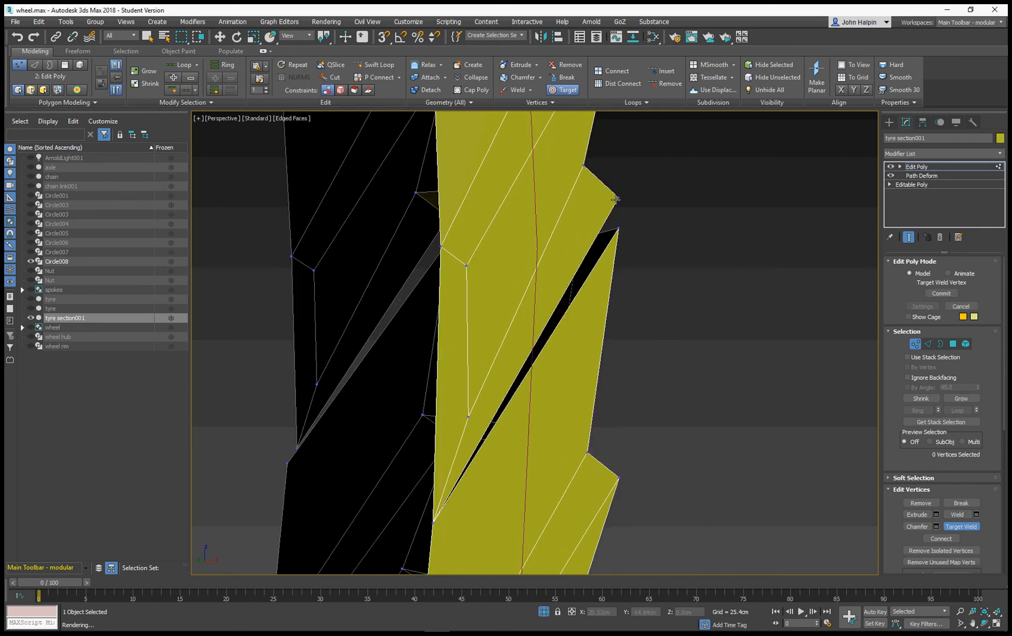
{"action": "left_click", "coordinate": [619, 230]}
- Target weld the outermost tread vertex of the upper tyre end to its match on the lower end
{"action": "scroll", "coordinate": [626, 253], "scroll_direction": "down", "scroll_amount": 5}
{"action": "middle_click_drag", "start_coordinate": [626, 253], "coordinate": [592, 259], "text": "alt"}
{"action": "middle_click_drag", "start_coordinate": [665, 254], "coordinate": [445, 328]}
{"action": "middle_click_drag", "start_coordinate": [615, 287], "coordinate": [418, 320]}
{"action": "scroll", "coordinate": [538, 329], "scroll_direction": "up", "scroll_amount": 4}
{"action": "middle_click_drag", "start_coordinate": [538, 329], "coordinate": [570, 307], "text": "alt"}
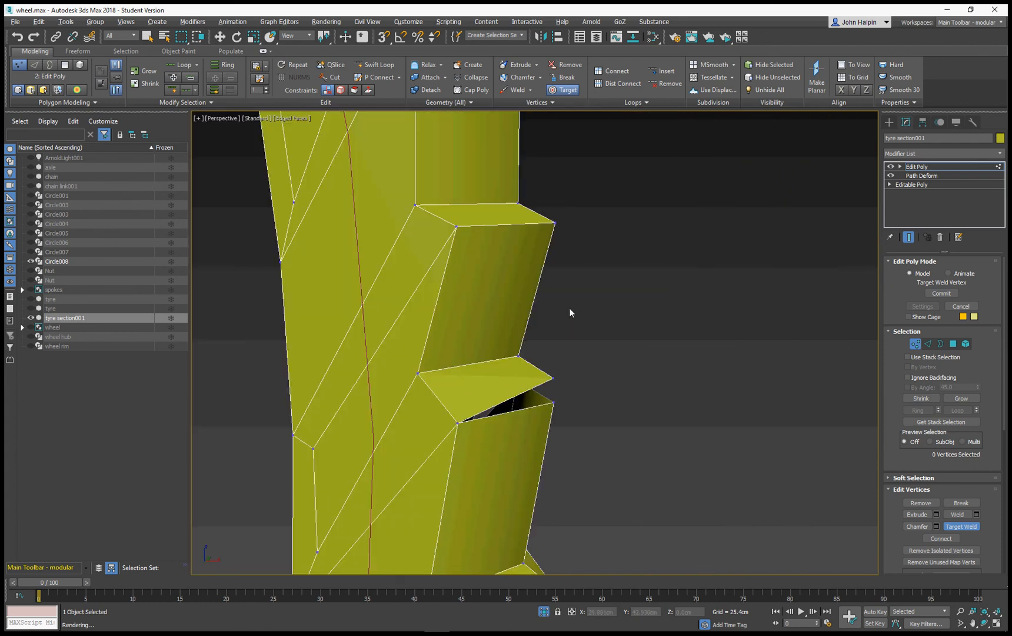
{"action": "left_click", "coordinate": [554, 377]}
{"action": "left_click", "coordinate": [553, 403]}
- Target weld the open tread shoulder vertex on the other side of the tyre joint to its match on the upper end
{"action": "middle_click_drag", "start_coordinate": [554, 403], "coordinate": [570, 419], "text": "alt"}
{"action": "scroll", "coordinate": [574, 377], "scroll_direction": "down", "scroll_amount": 5}
{"action": "left_click", "coordinate": [997, 613]}
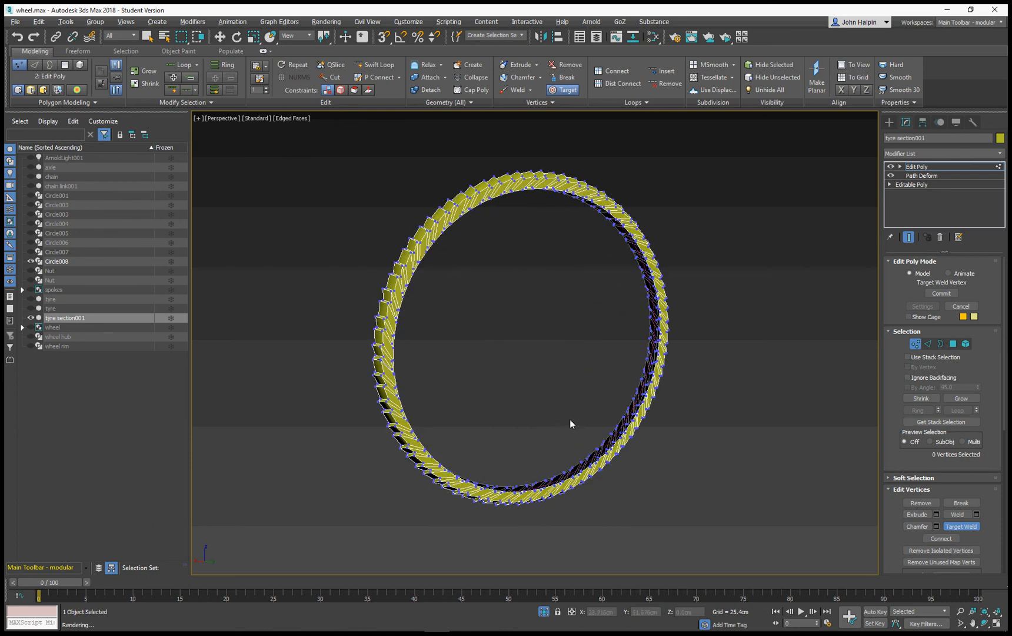
{"action": "scroll", "coordinate": [453, 361], "scroll_direction": "up", "scroll_amount": 3}
{"action": "scroll", "coordinate": [452, 361], "scroll_direction": "up", "scroll_amount": 1}
{"action": "scroll", "coordinate": [452, 361], "scroll_direction": "down", "scroll_amount": 1}
{"action": "middle_click_drag", "start_coordinate": [453, 361], "coordinate": [596, 362]}
{"action": "scroll", "coordinate": [566, 365], "scroll_direction": "up", "scroll_amount": 2}
{"action": "scroll", "coordinate": [596, 361], "scroll_direction": "down", "scroll_amount": 1}
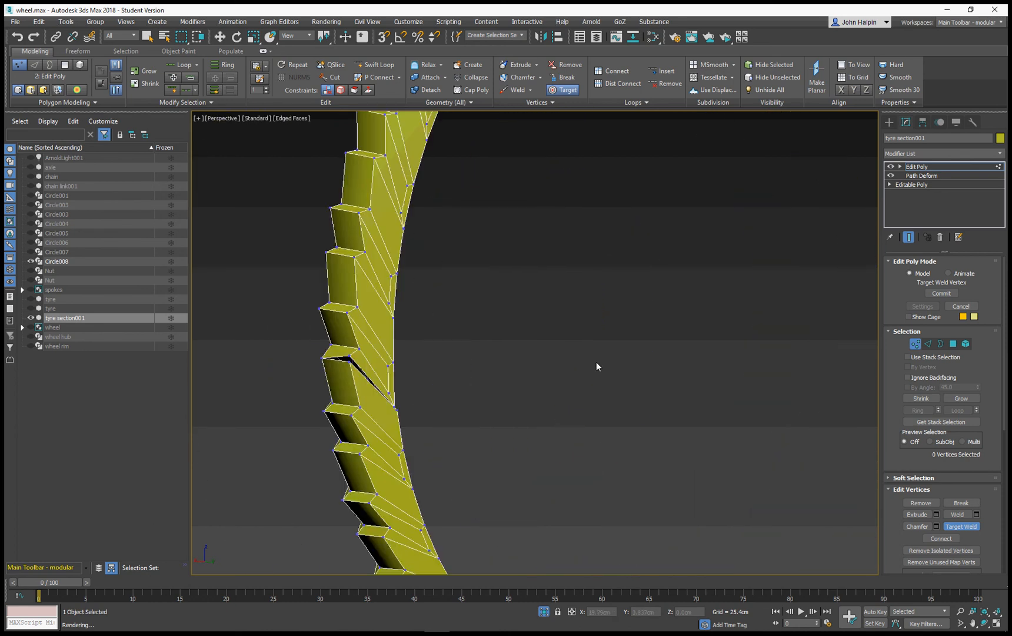
{"action": "scroll", "coordinate": [356, 377], "scroll_direction": "up", "scroll_amount": 1}
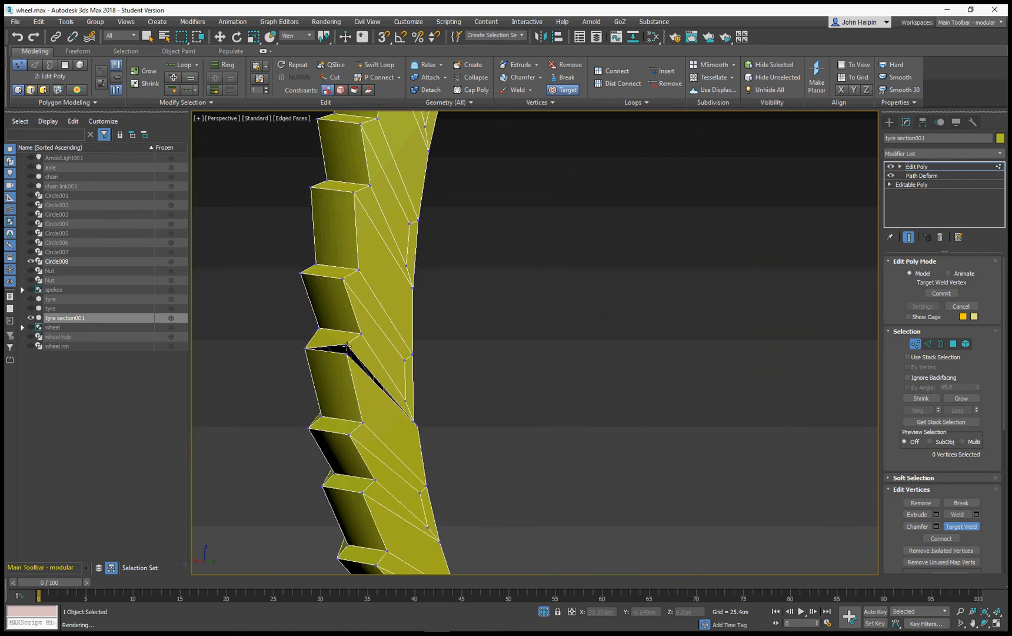
{"action": "left_click", "coordinate": [347, 355]}
{"action": "left_click", "coordinate": [346, 345]}
- Check the inner edge of the welded joint and the full ring, and leave vertex editing on the tyre
{"action": "middle_click_drag", "start_coordinate": [436, 405], "coordinate": [410, 402], "text": "alt"}
{"action": "scroll", "coordinate": [410, 402], "scroll_direction": "up", "scroll_amount": 3}
{"action": "scroll", "coordinate": [410, 401], "scroll_direction": "down", "scroll_amount": 3}
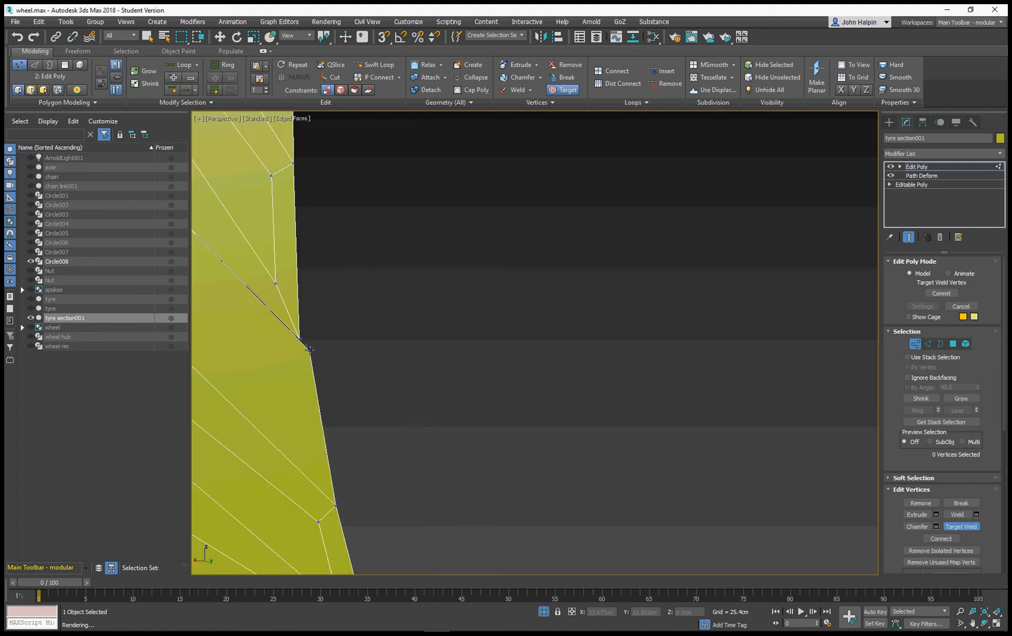
{"action": "scroll", "coordinate": [318, 349], "scroll_direction": "down", "scroll_amount": 10}
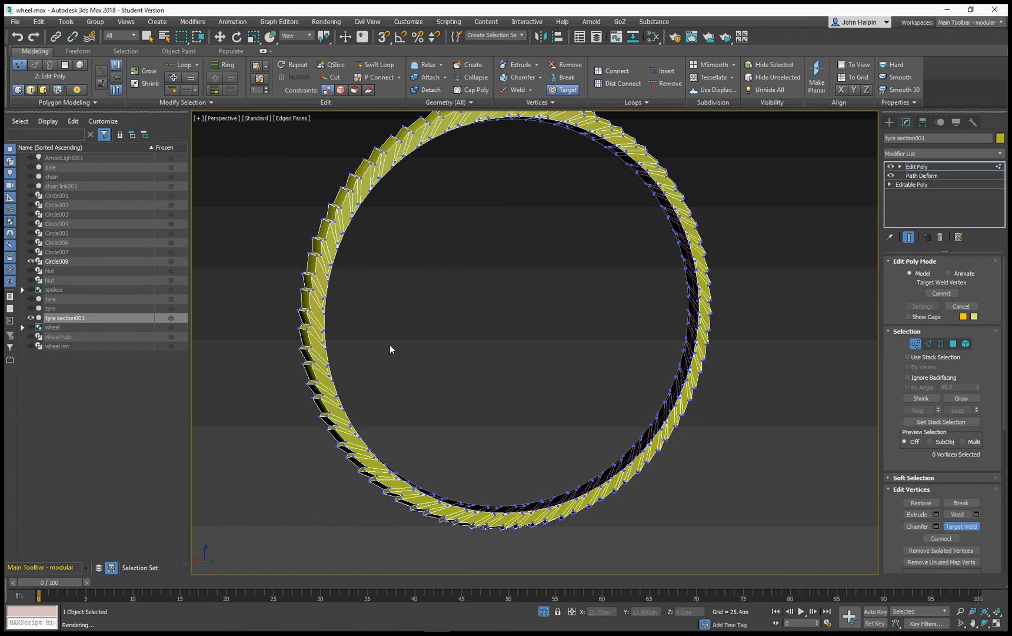
{"action": "middle_click_drag", "start_coordinate": [390, 346], "coordinate": [576, 344], "text": "alt"}
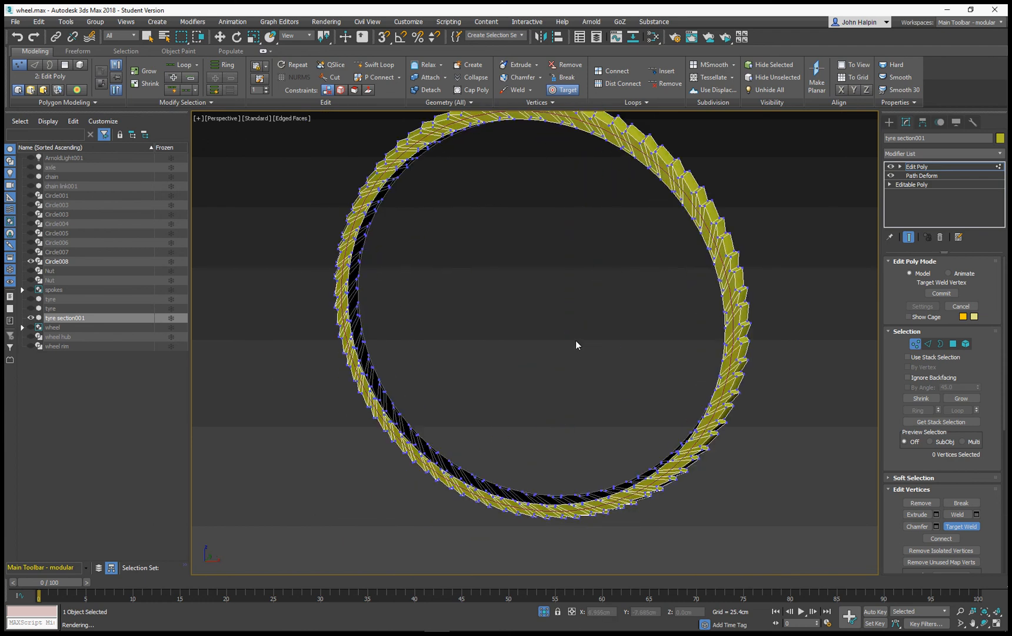
{"action": "left_click", "coordinate": [915, 345]}
{"action": "middle_click_drag", "start_coordinate": [732, 273], "coordinate": [730, 342]}
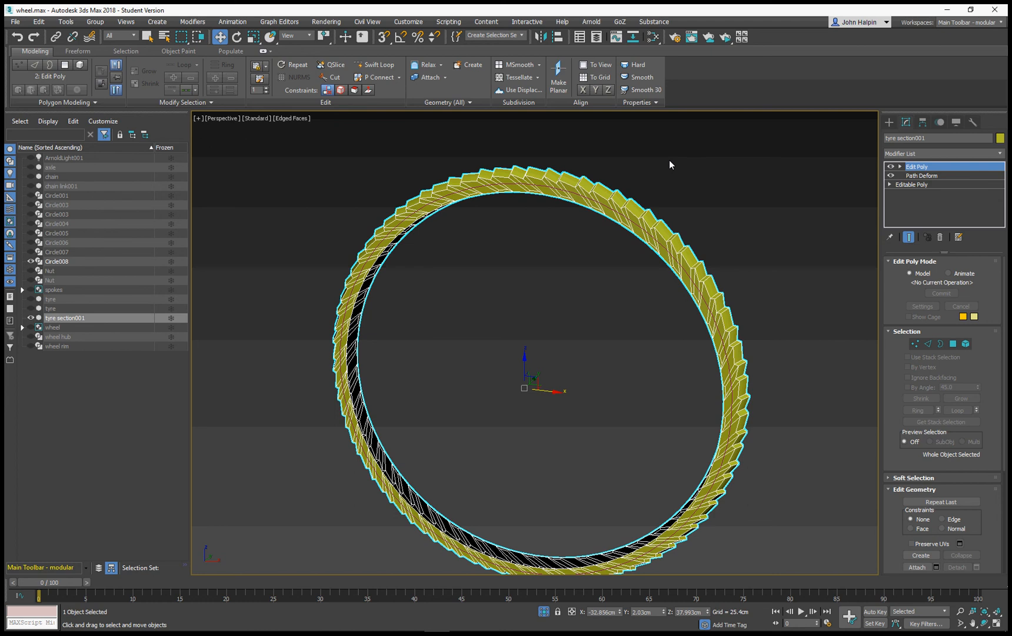
- Assign the dark Physical Material #25 to the selected tyre section in the Slate Material Editor
{"action": "key", "text": "m"}
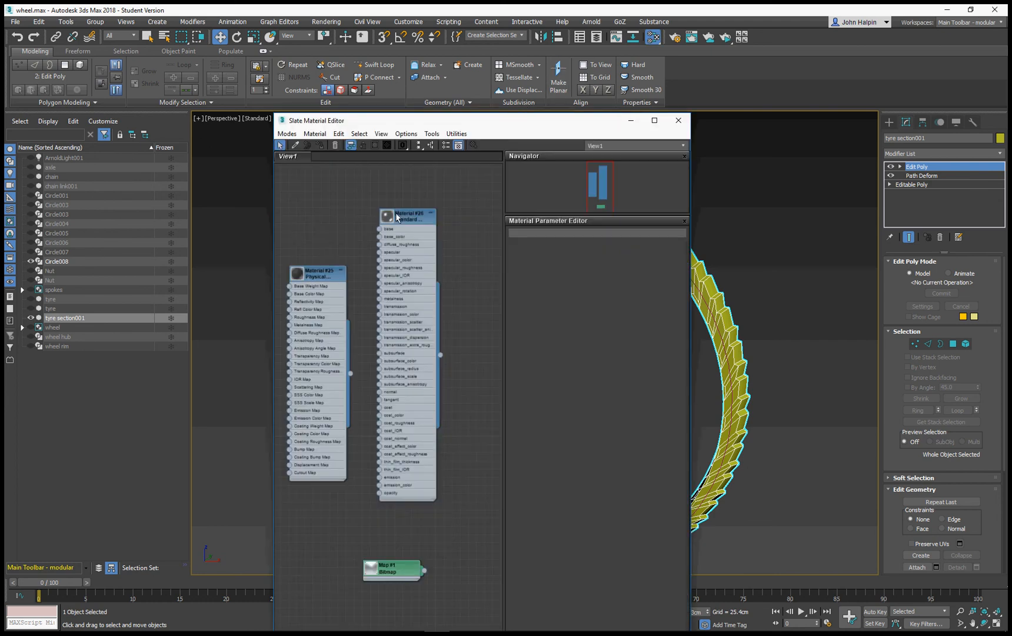
{"action": "left_click", "coordinate": [321, 276]}
{"action": "right_click", "coordinate": [321, 277]}
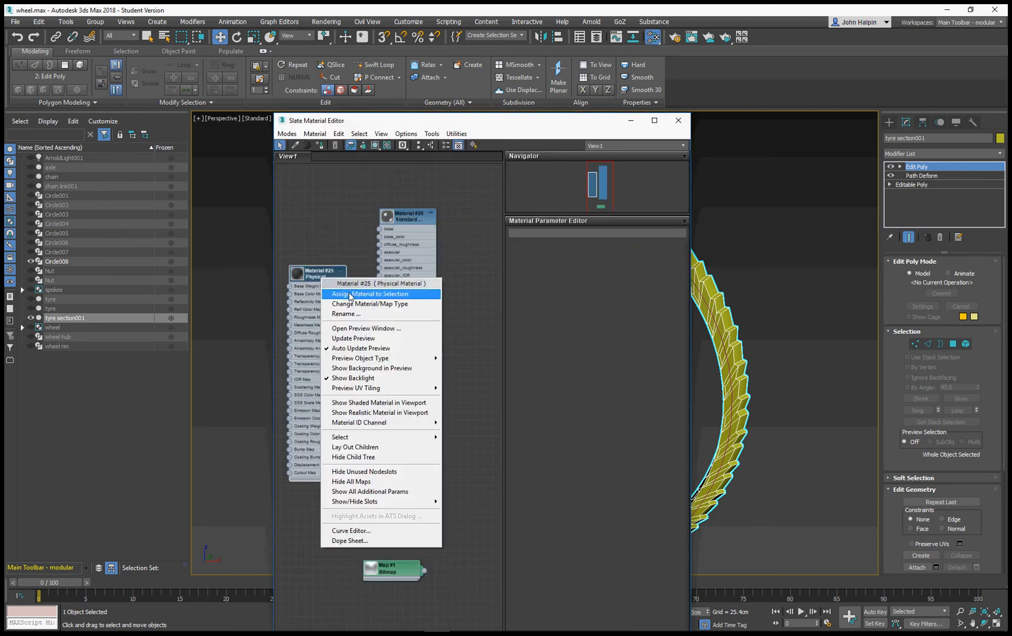
{"action": "left_click", "coordinate": [350, 294]}
{"action": "left_click", "coordinate": [678, 120]}
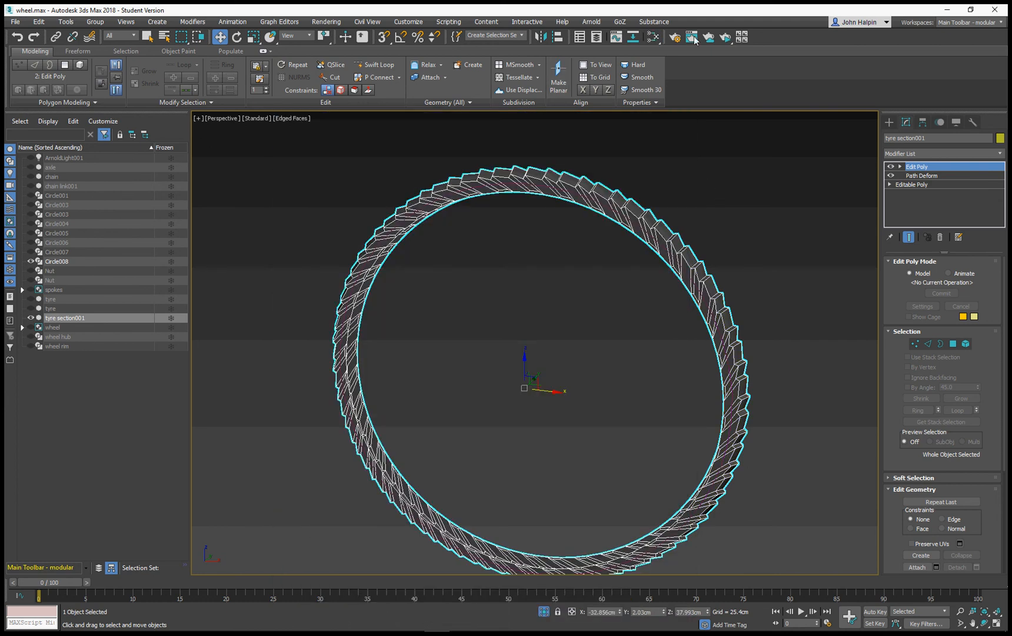
- Render the tyre in ActiveShade and examine the tread up close and as a whole ring
{"action": "left_click", "coordinate": [721, 38]}
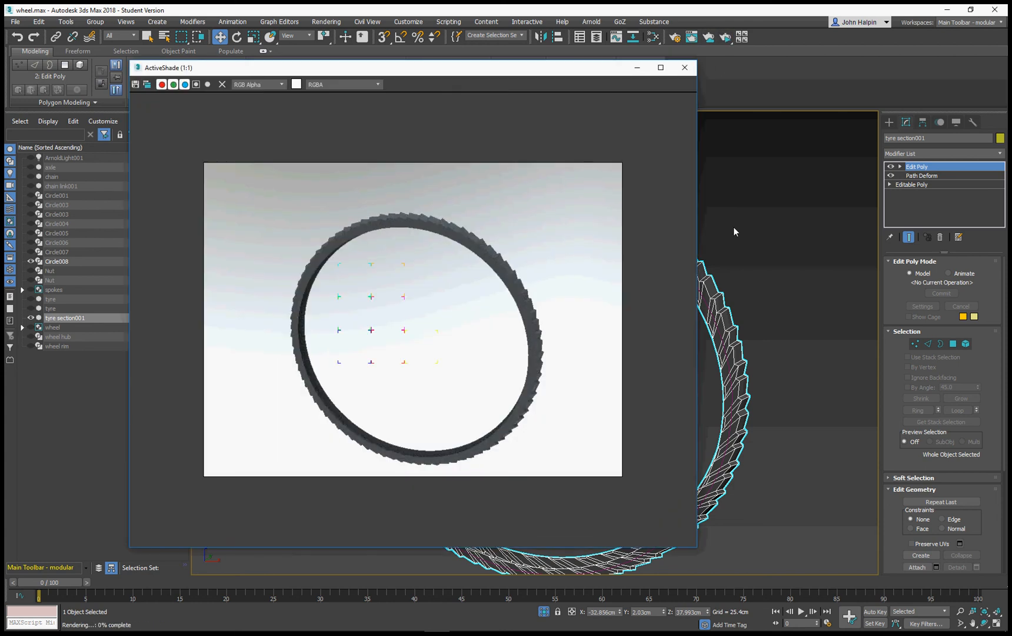
{"action": "scroll", "coordinate": [744, 277], "scroll_direction": "up", "scroll_amount": 5}
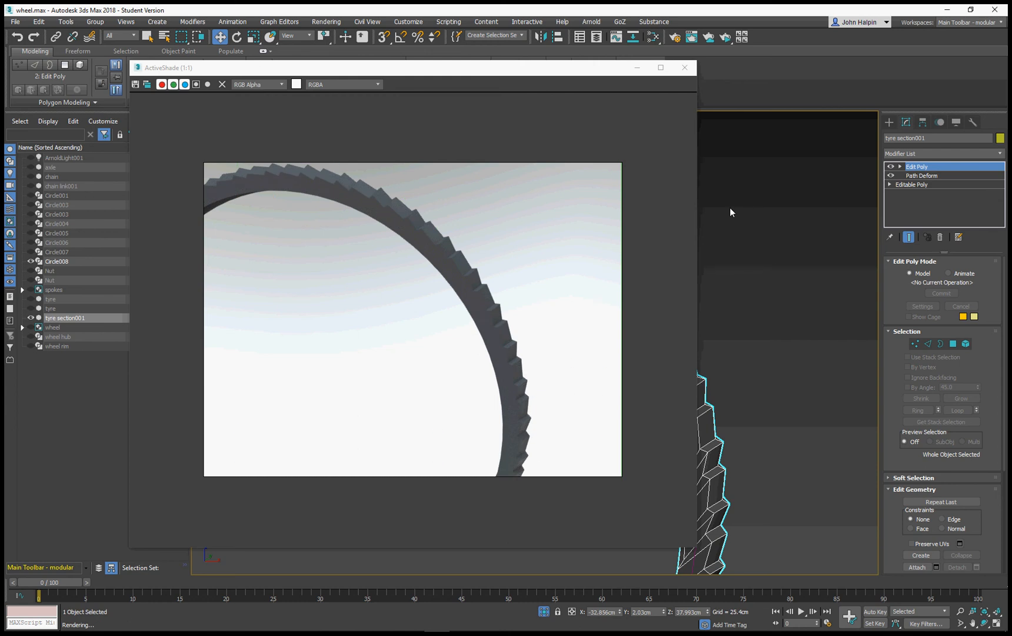
{"action": "scroll", "coordinate": [733, 253], "scroll_direction": "down", "scroll_amount": 3}
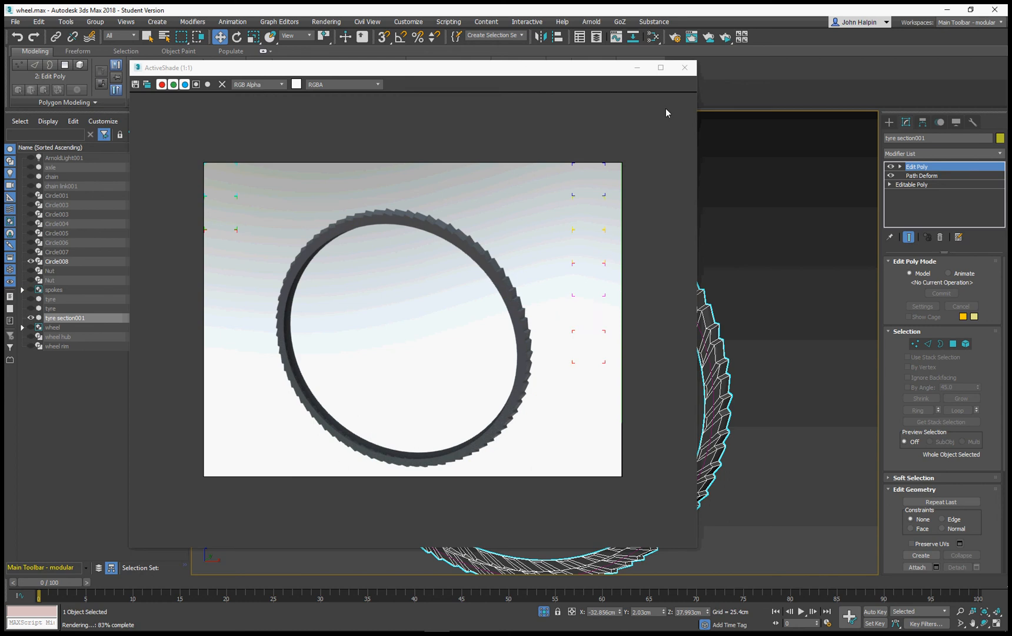
{"action": "left_click", "coordinate": [686, 69]}
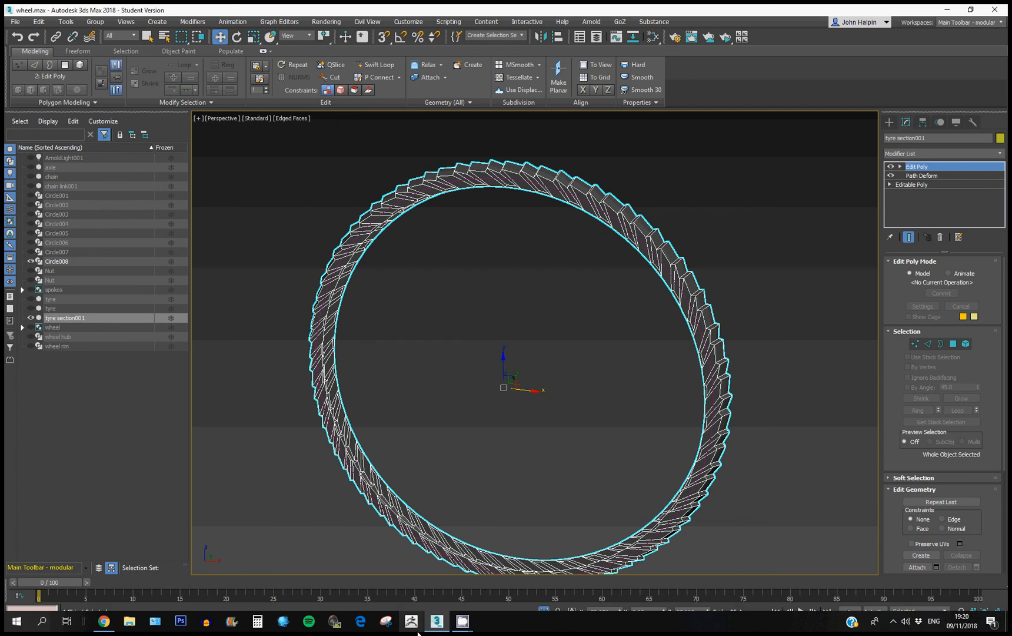
{"action": "mouse_move", "coordinate": [463, 623]}
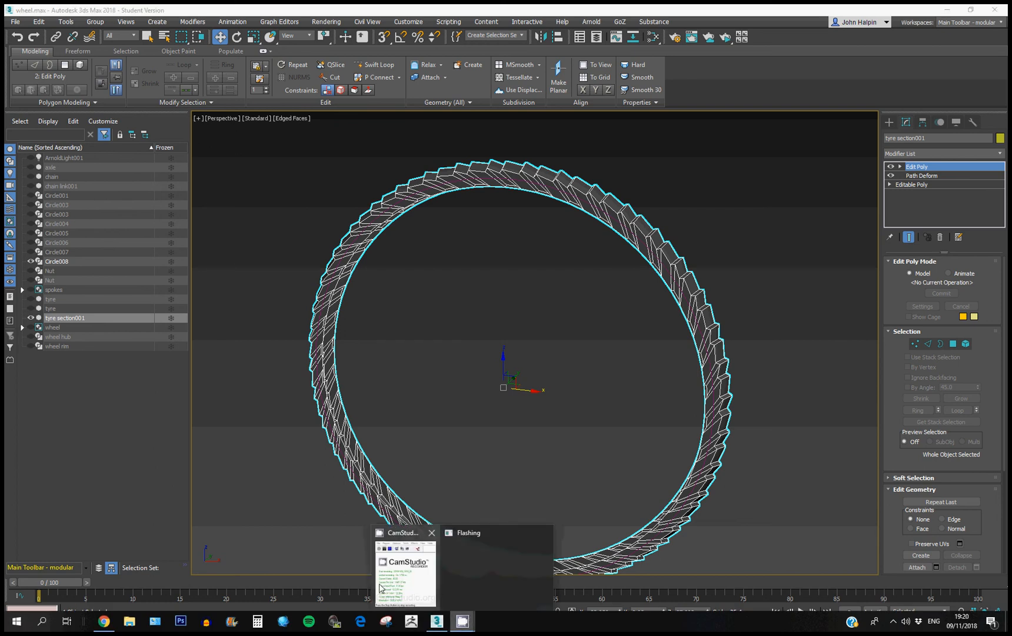